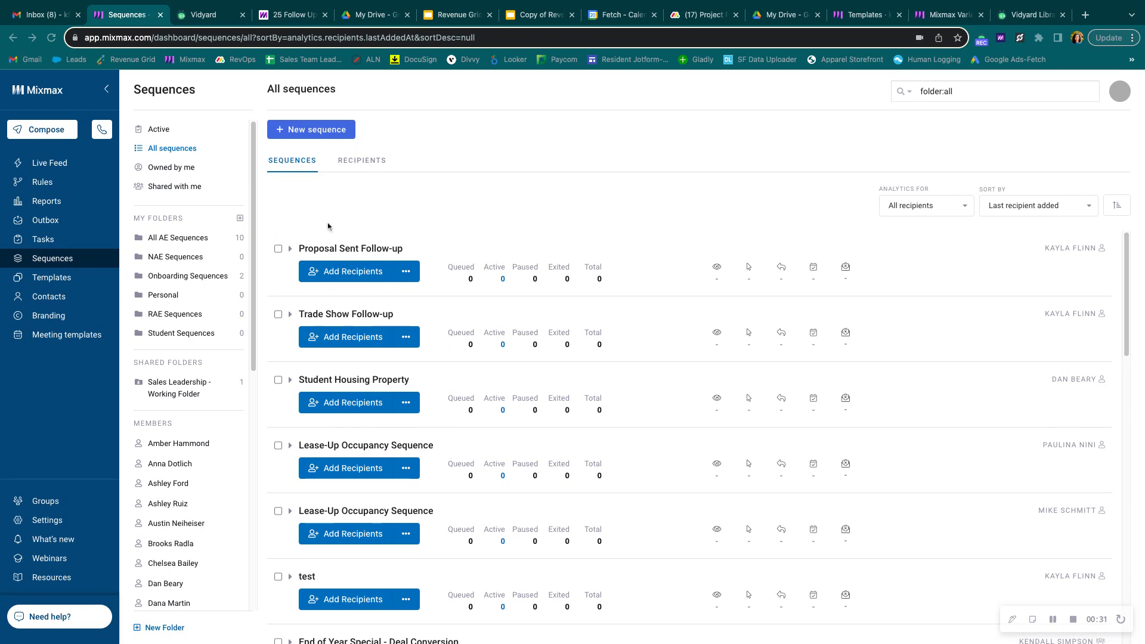
Review the list of all sequences to see which ones already exist.
scroll(424, 320, "down", 1)
scroll(424, 320, "down", 2)
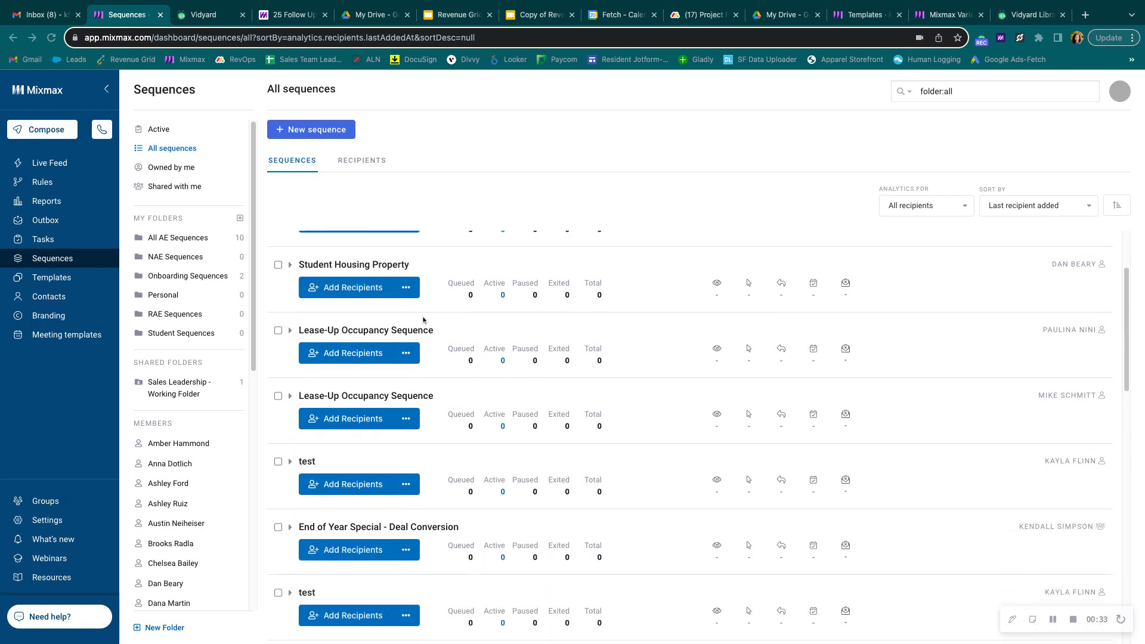
scroll(424, 320, "down", 3)
scroll(699, 438, "down", 5)
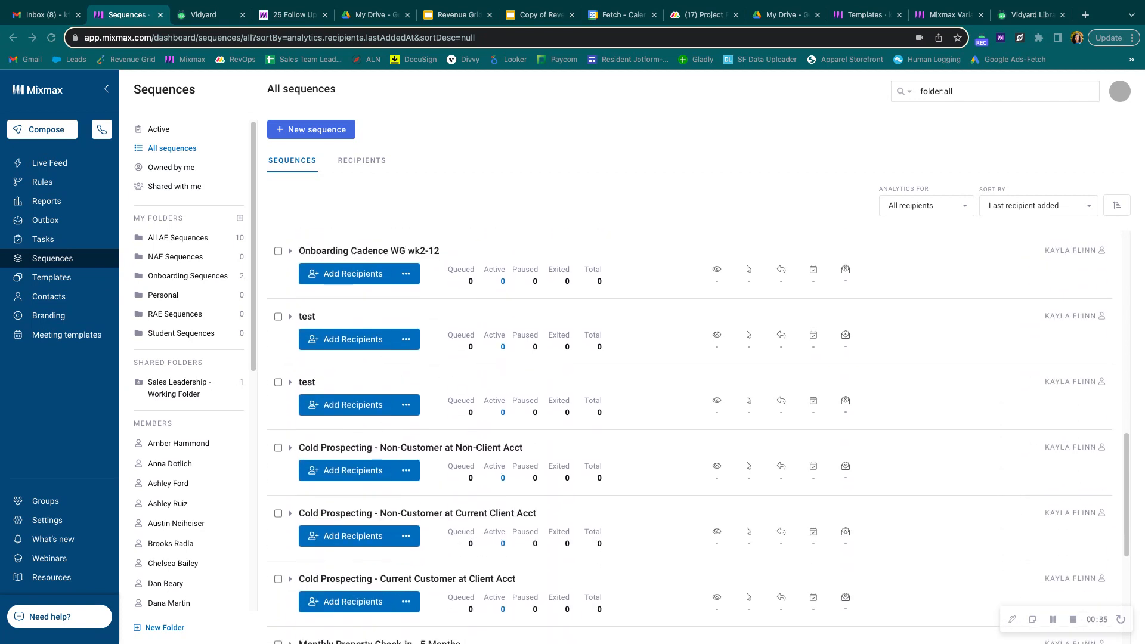
scroll(699, 437, "down", 1)
scroll(698, 437, "down", 3)
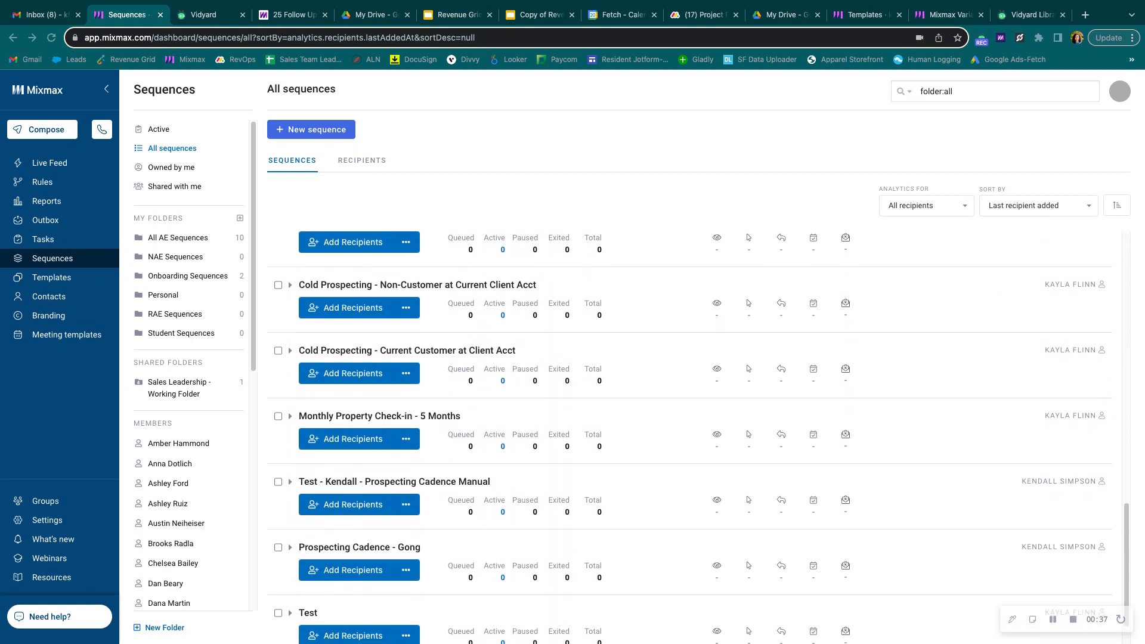
scroll(427, 353, "up", 15)
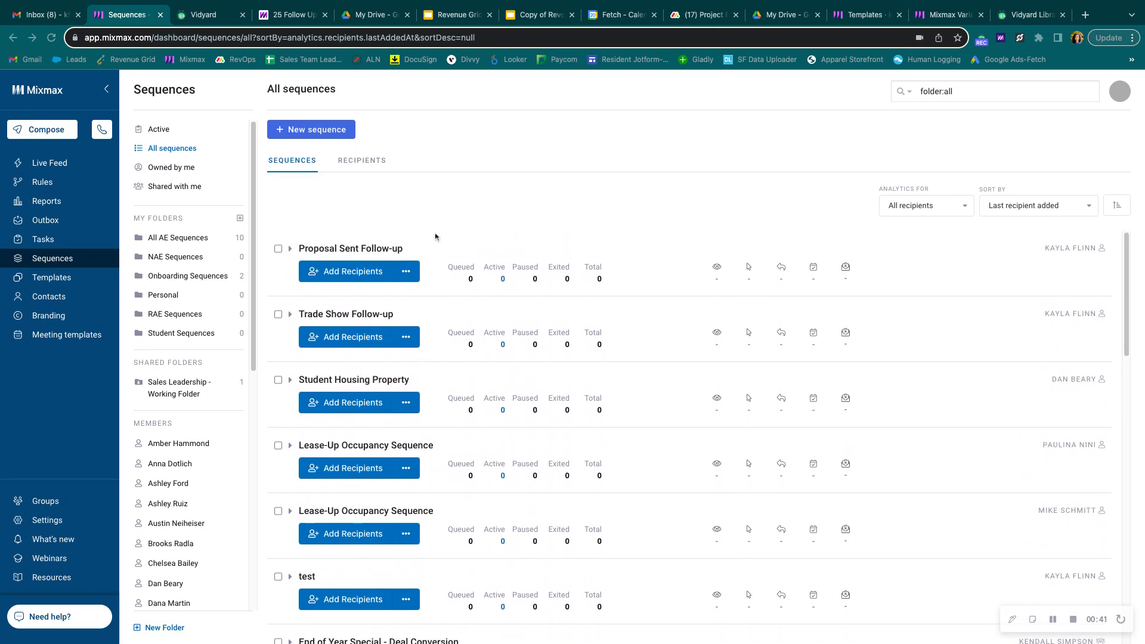
Create a new sequence named "Testing" in the Personal folder.
left_click(195, 298)
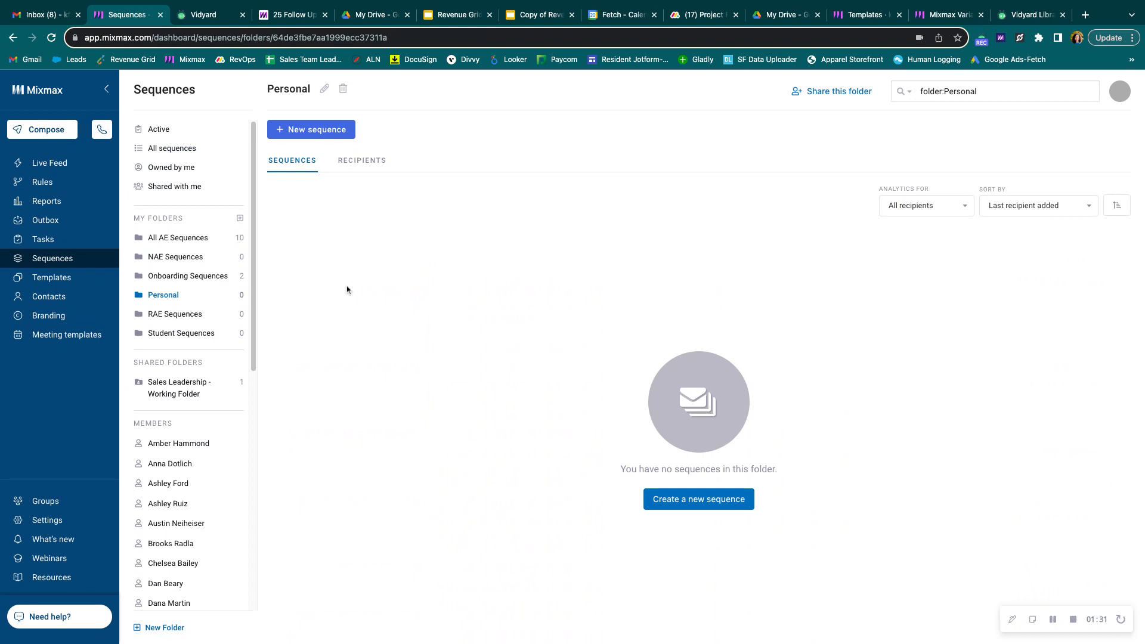
left_click(277, 132)
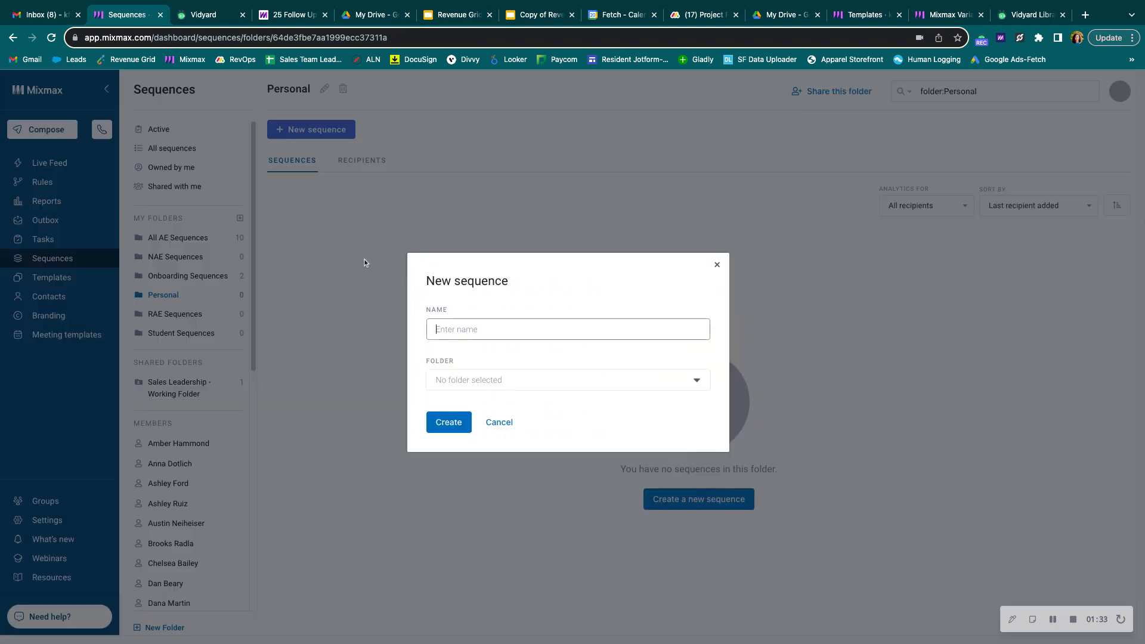
type("Testing")
left_click(448, 375)
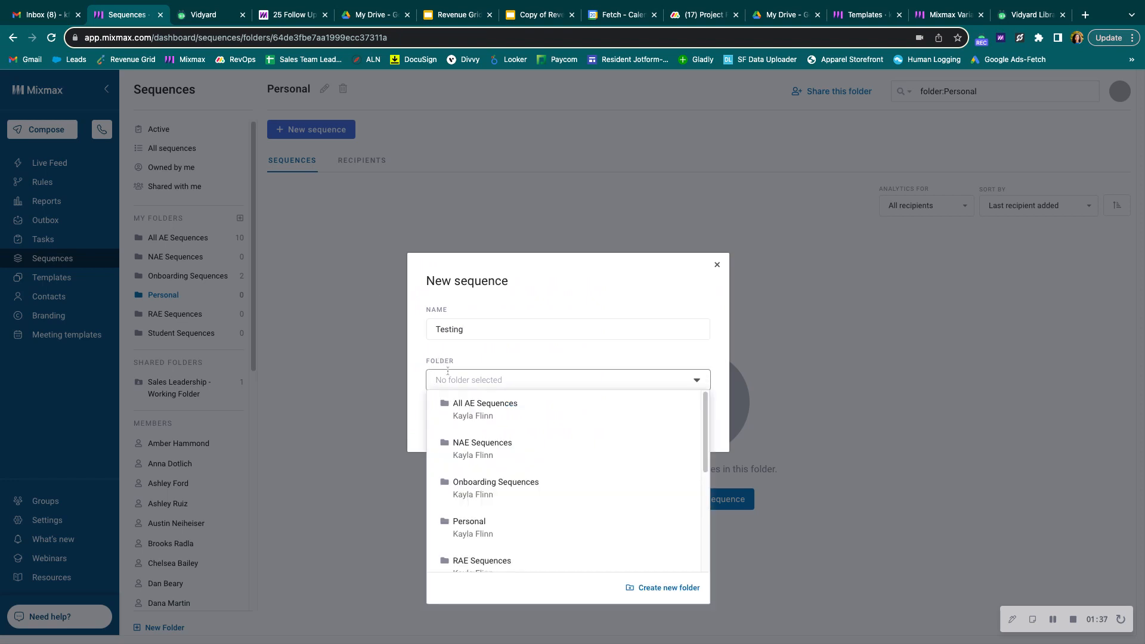
left_click(532, 529)
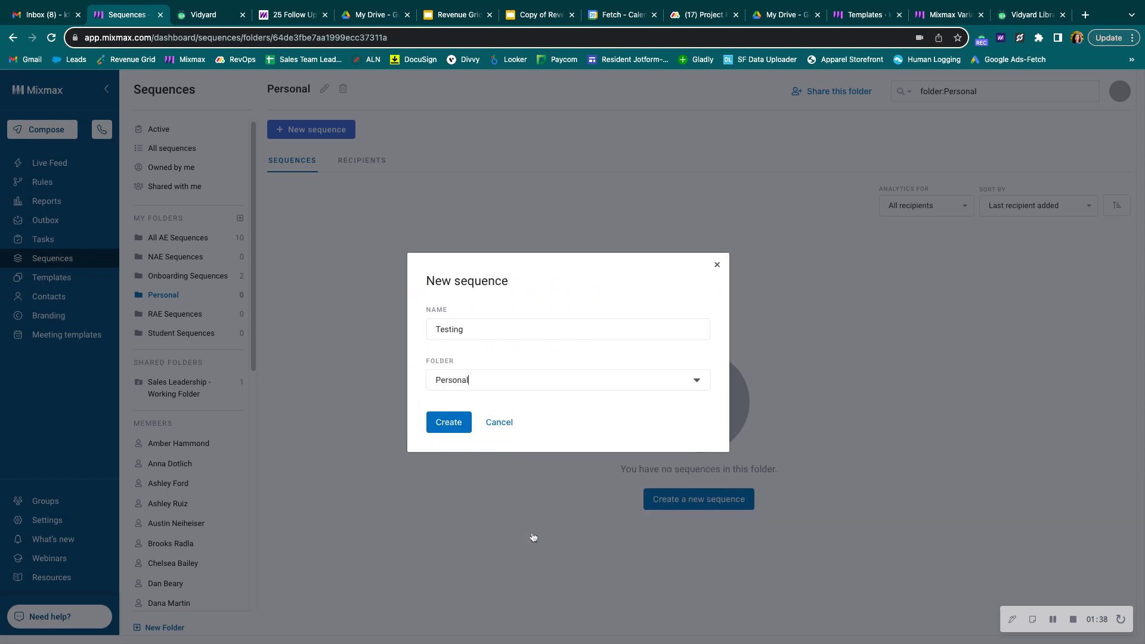
left_click(460, 428)
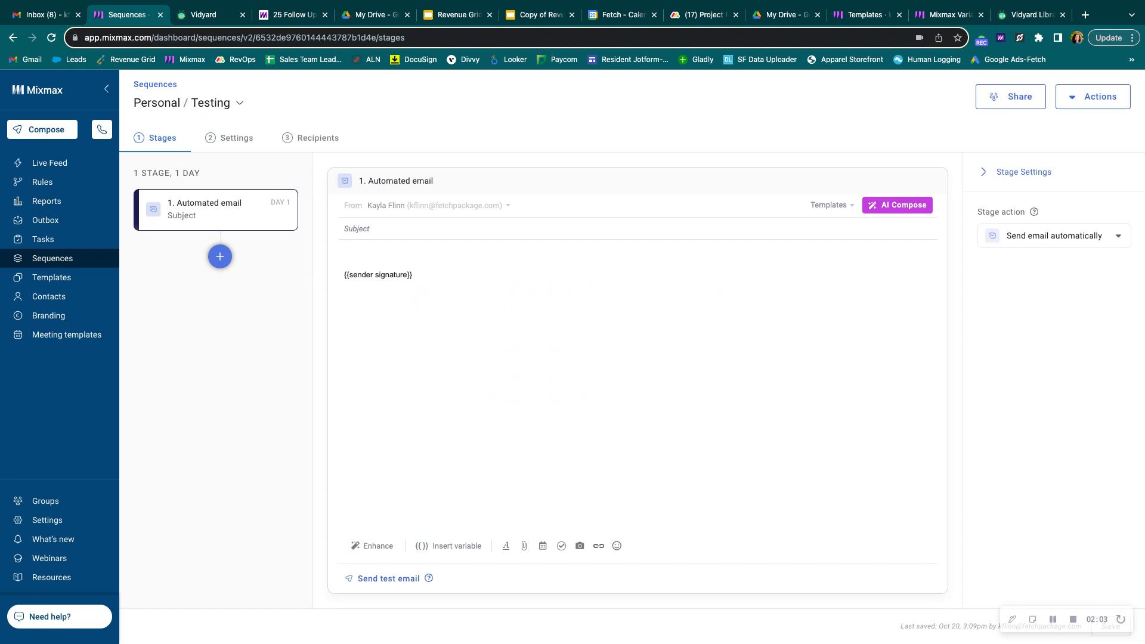
Fill the first automated email with the "Cold Outbound - Nearby Property" template from the All AE Templates folder.
left_click(823, 207)
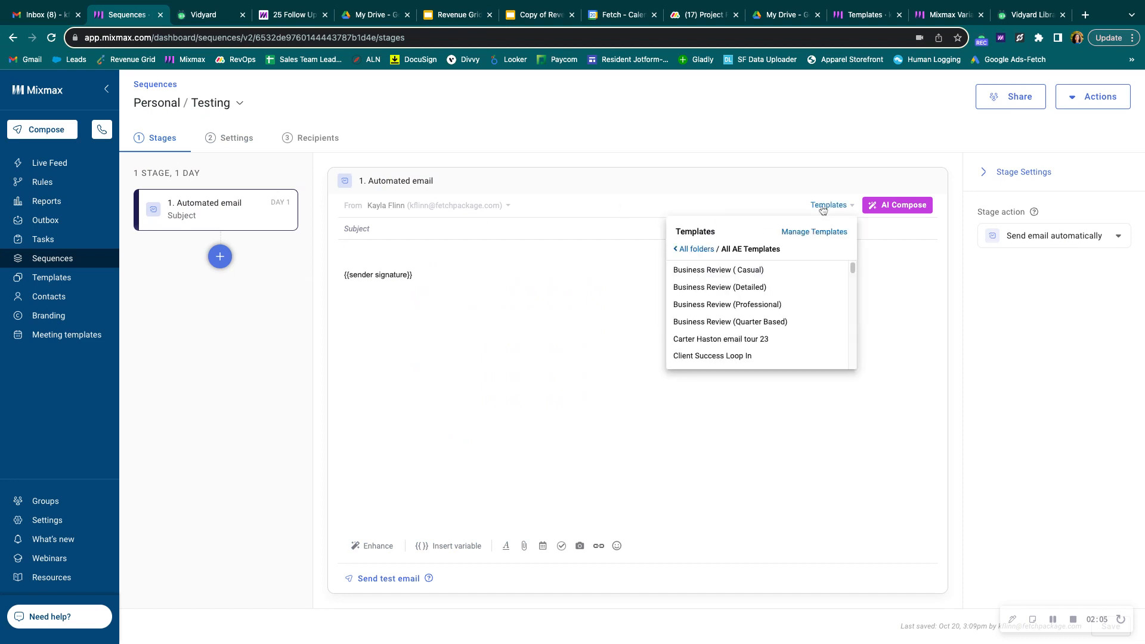
left_click(702, 251)
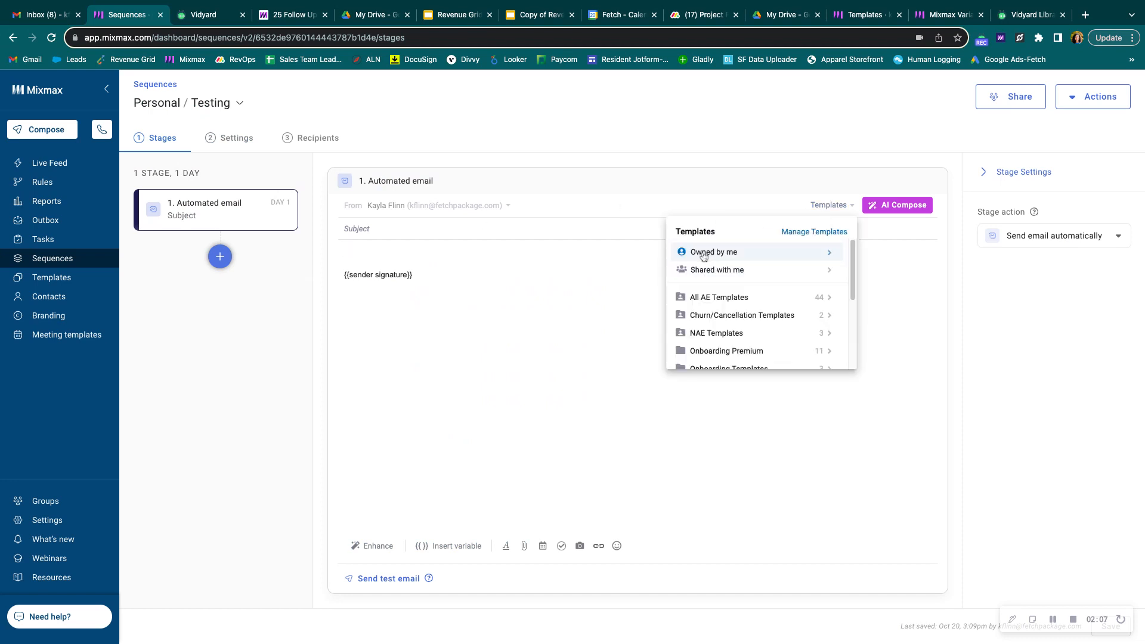
scroll(716, 307, "down", 1)
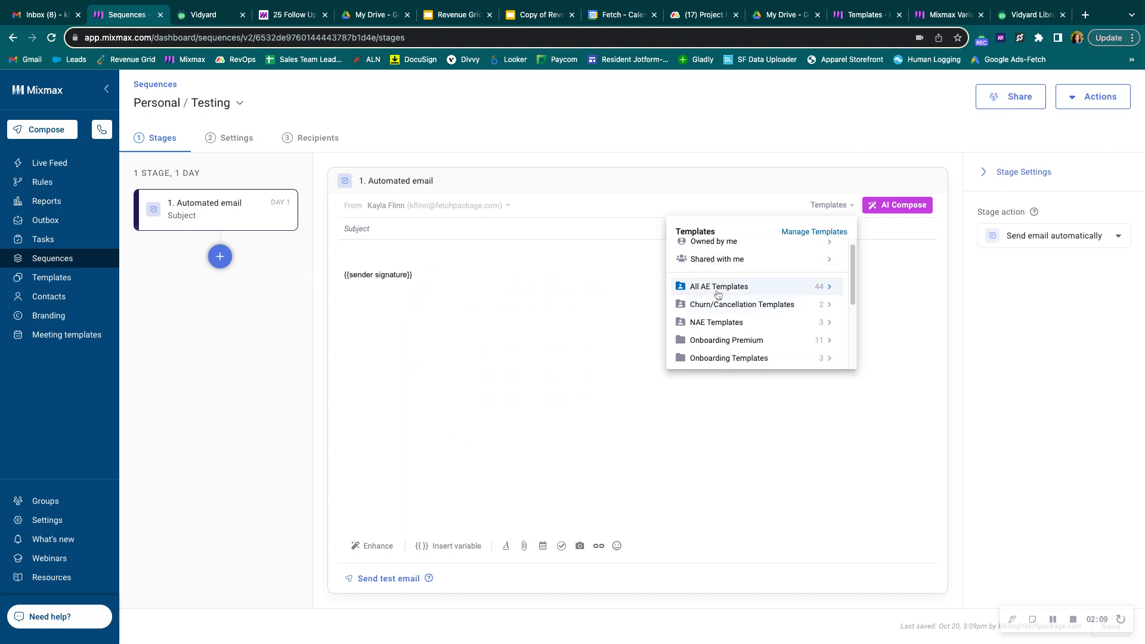
left_click(718, 295)
scroll(718, 295, "down", 5)
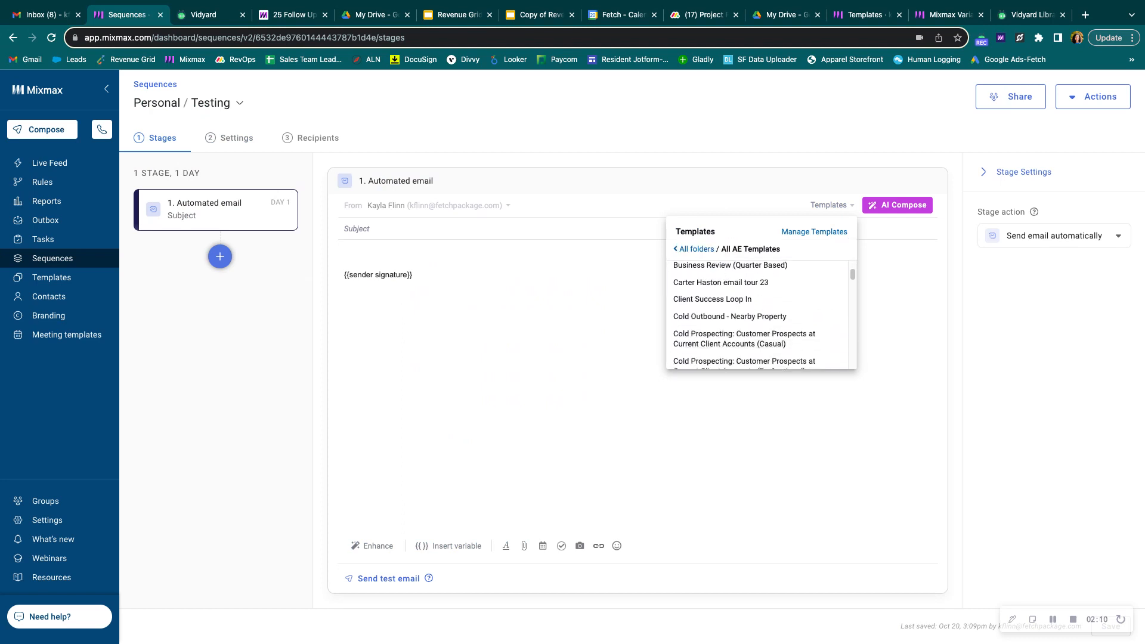
left_click(722, 322)
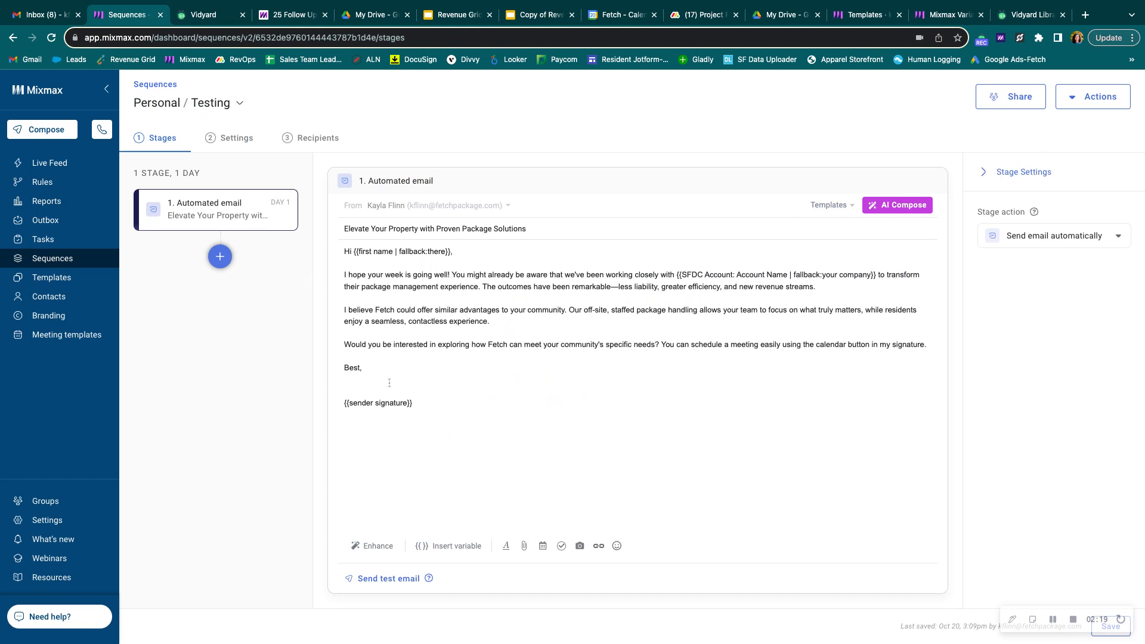
Clear the email body and generate a new prospecting email with AI Compose from its Prospect prompt.
left_click_drag(422, 403, 339, 253)
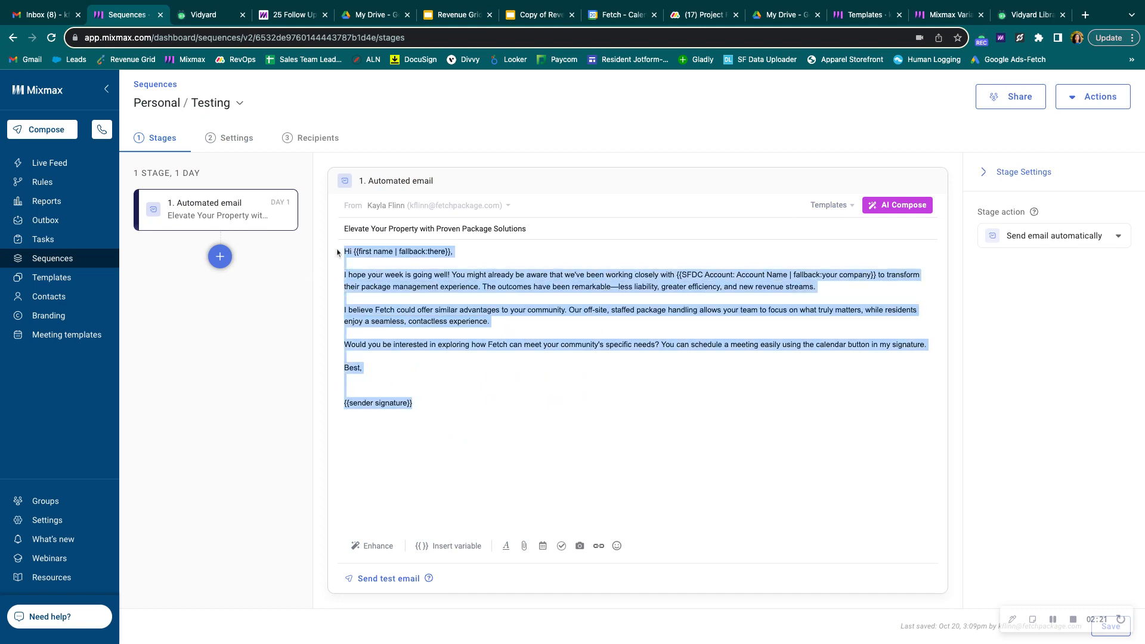
key("BackSpace")
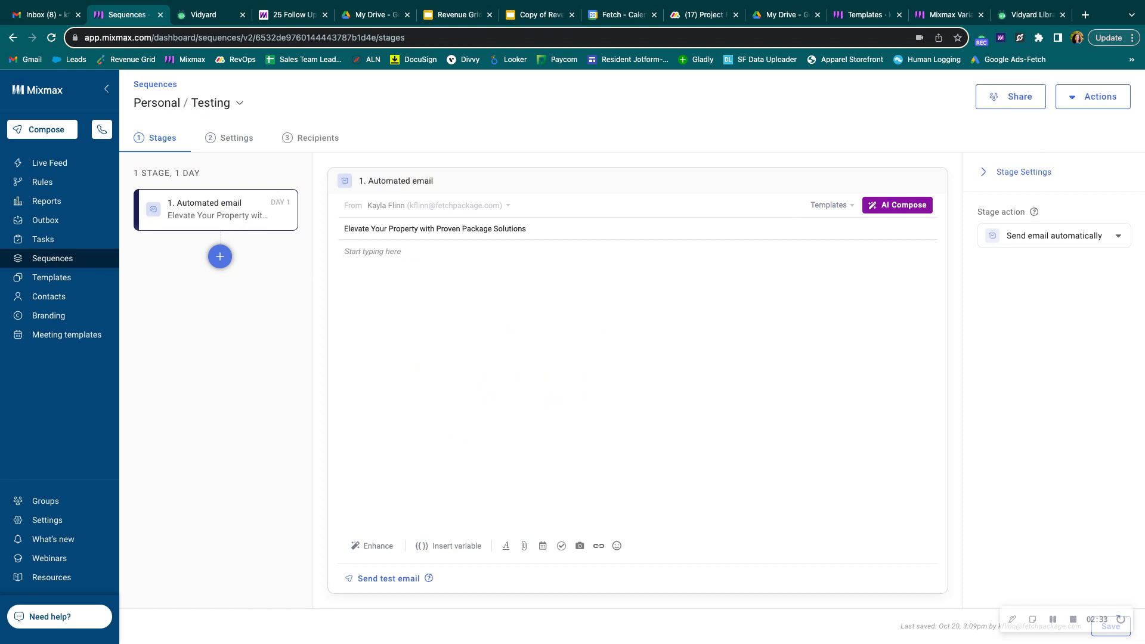
left_click(898, 204)
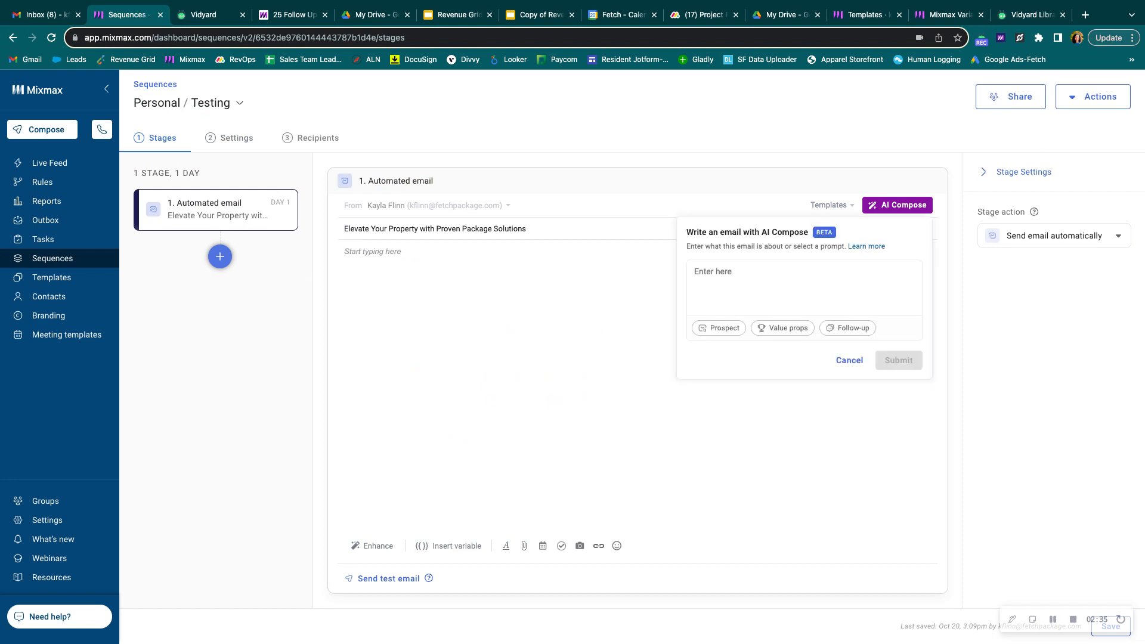
left_click(838, 268)
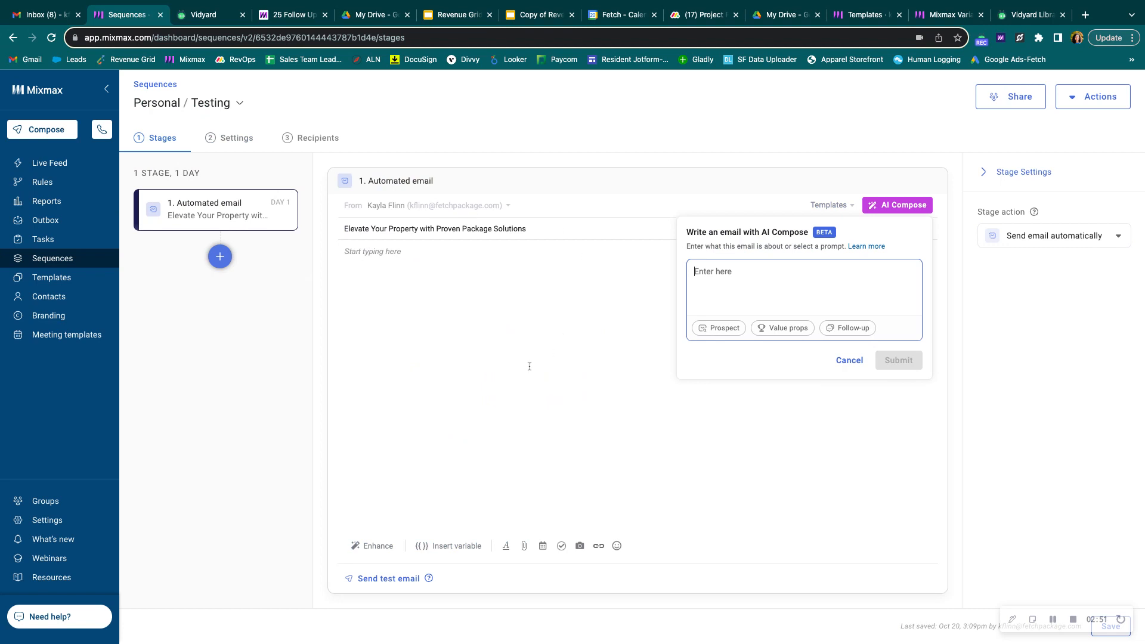
left_click(736, 332)
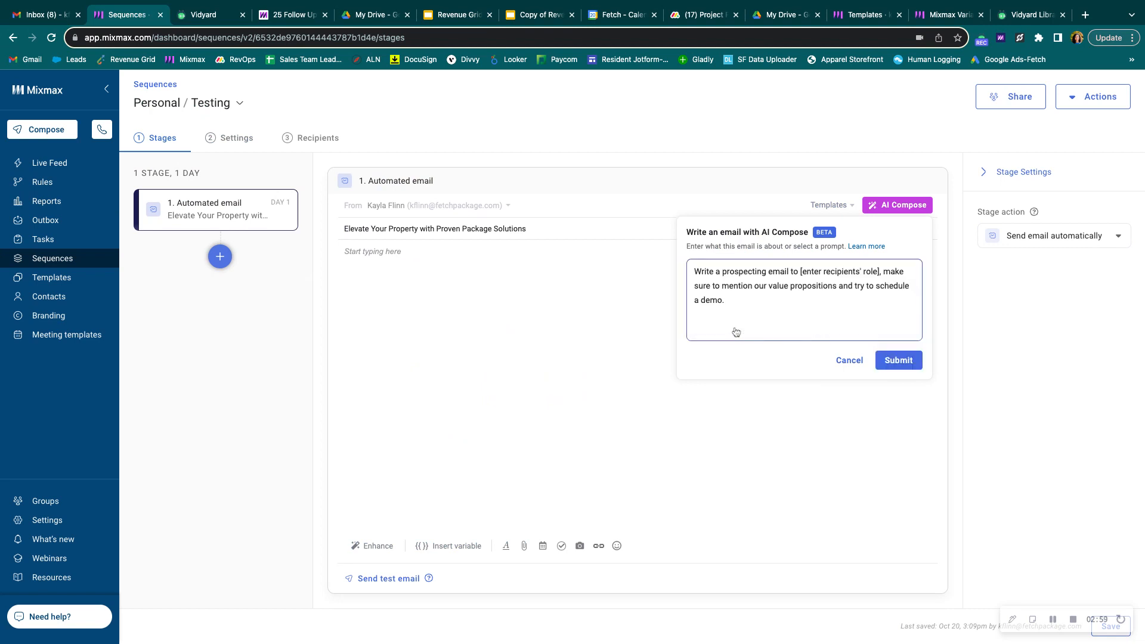
left_click(898, 360)
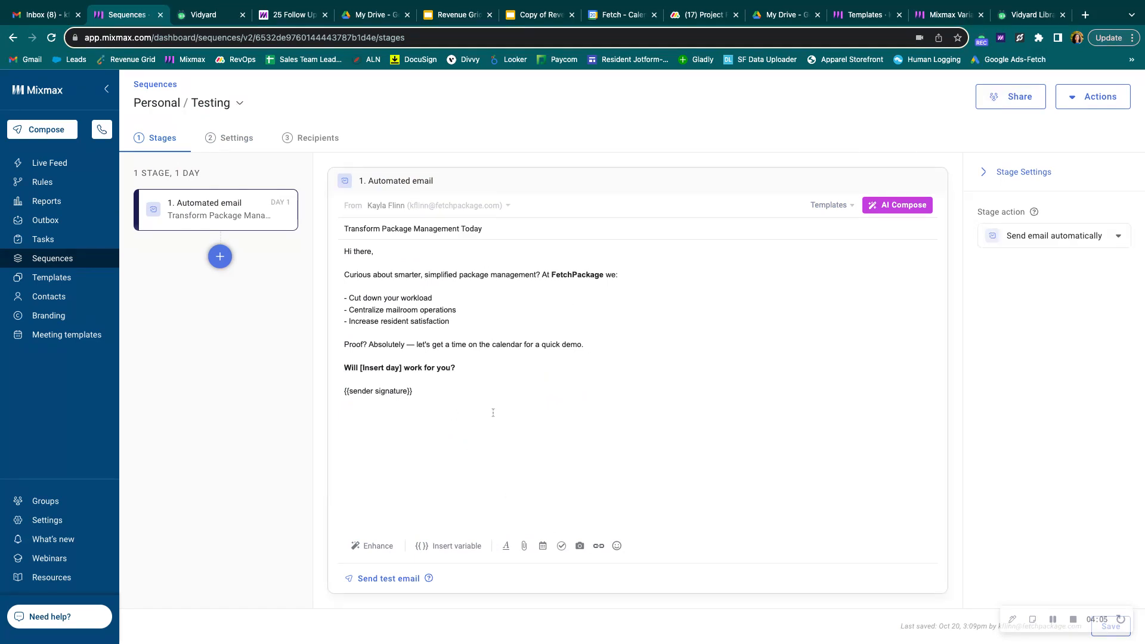
Replace "there" in the email greeting with the recipient's {{first name}} variable.
key("shift+Right")
key("shift+Right")
key("shift+Right")
key("shift+Right")
key("shift+Right")
key("shift+Right")
key("BackSpace")
left_click(460, 553)
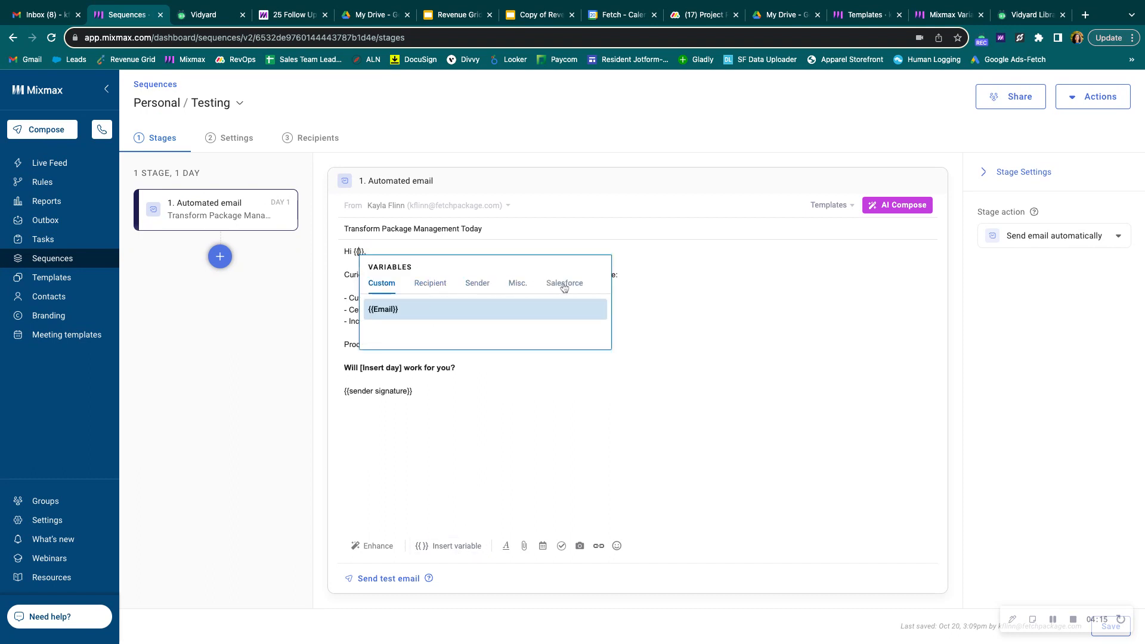
left_click(440, 287)
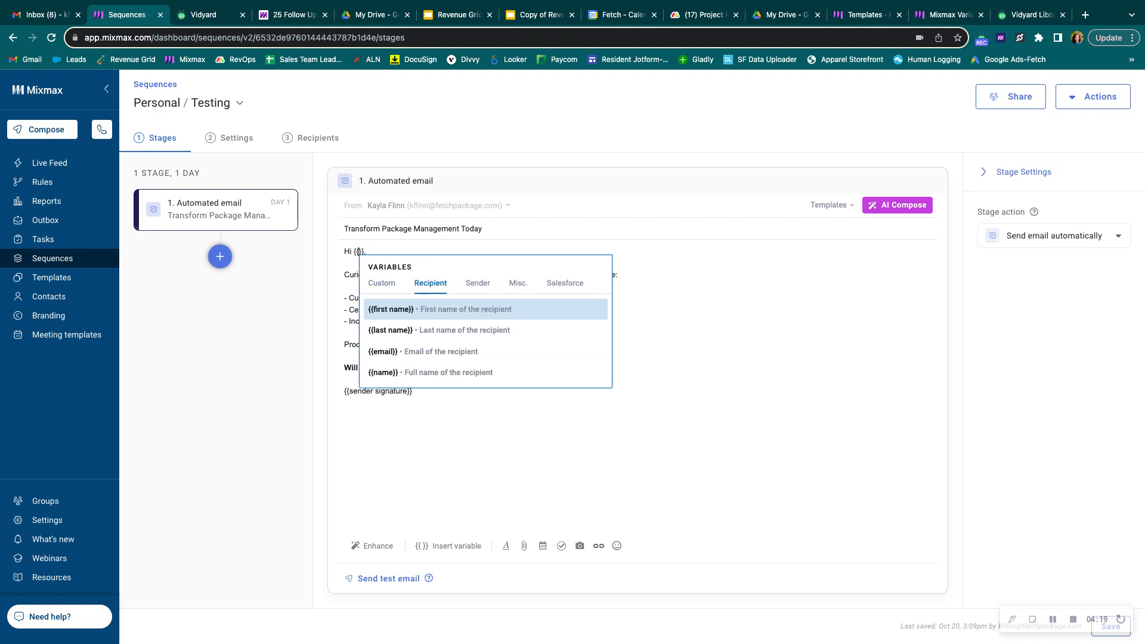
left_click(440, 310)
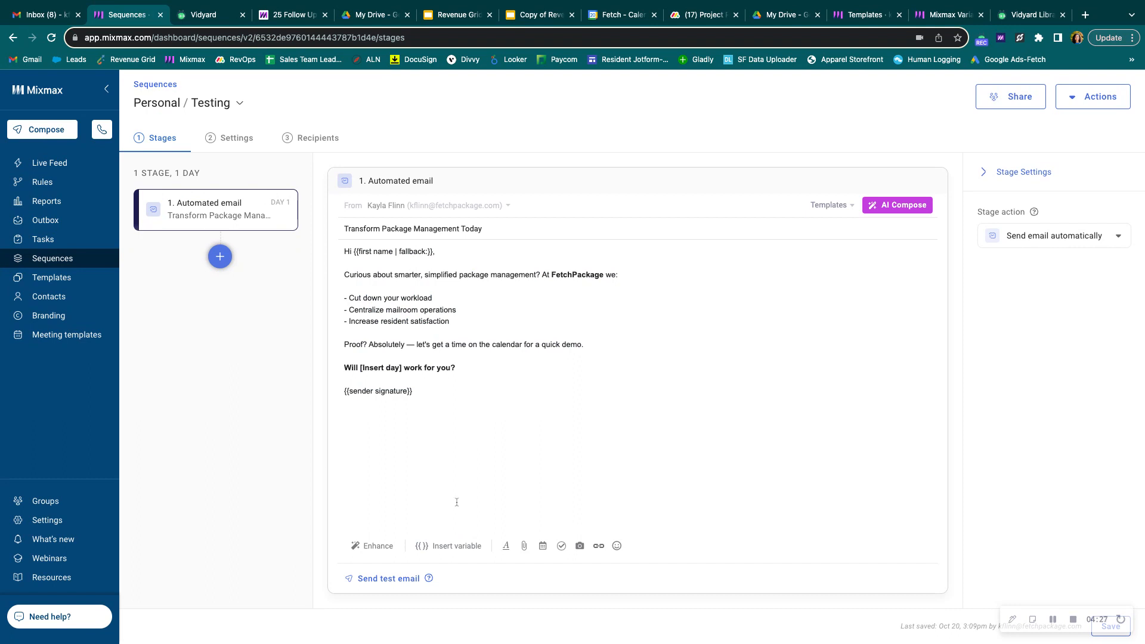
Set the fallback of the greeting's first name variable to "there".
left_click(455, 545)
left_click(408, 255)
left_click_drag(436, 251, 429, 251)
key("BackSpace")
left_click_drag(361, 253, 393, 252)
left_click(405, 261)
key("BackSpace")
type("there")
left_click(595, 349)
key("Return")
key("Return")
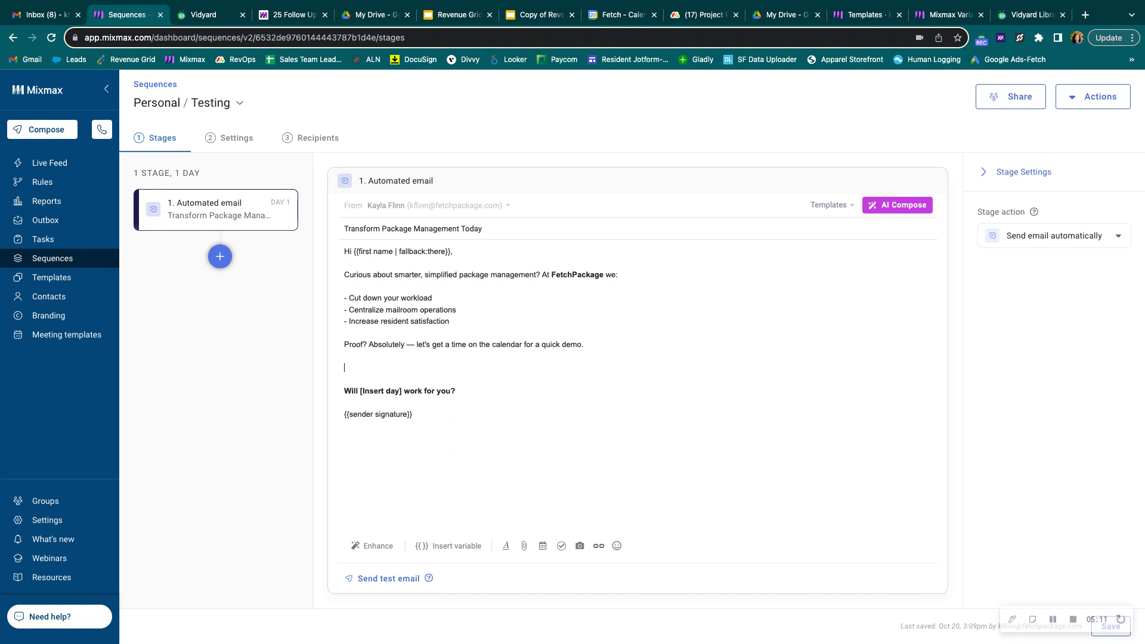
key("BackSpace")
key("BackSpace")
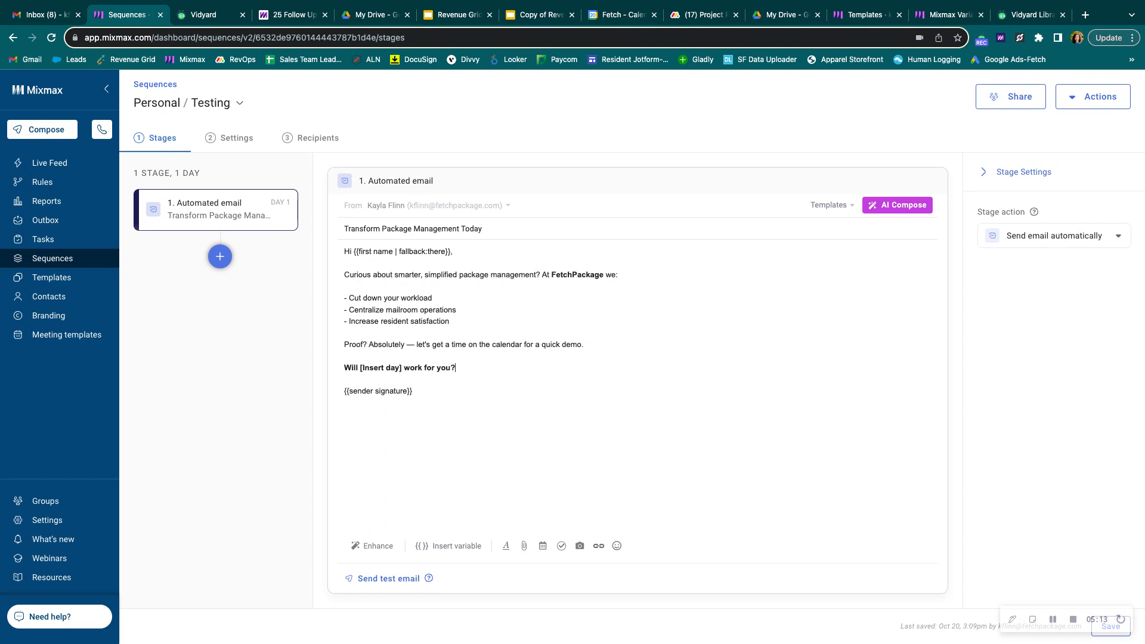
Start a new line below "Will [Insert day] work for you?" and look through the sender variables.
key("Return")
key("Return")
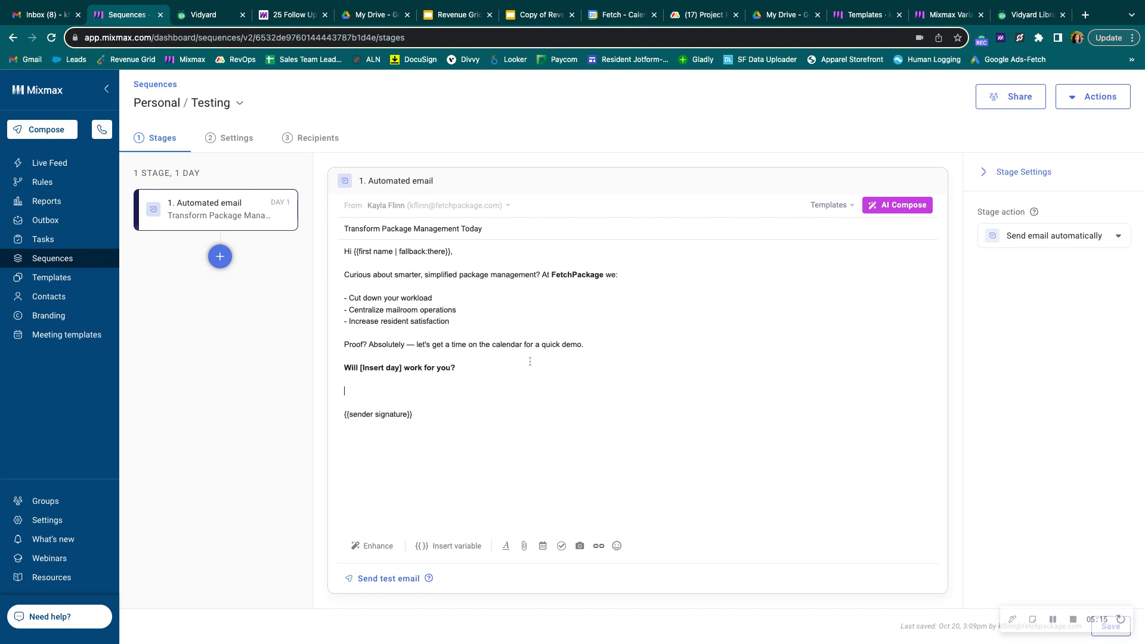
left_click(457, 544)
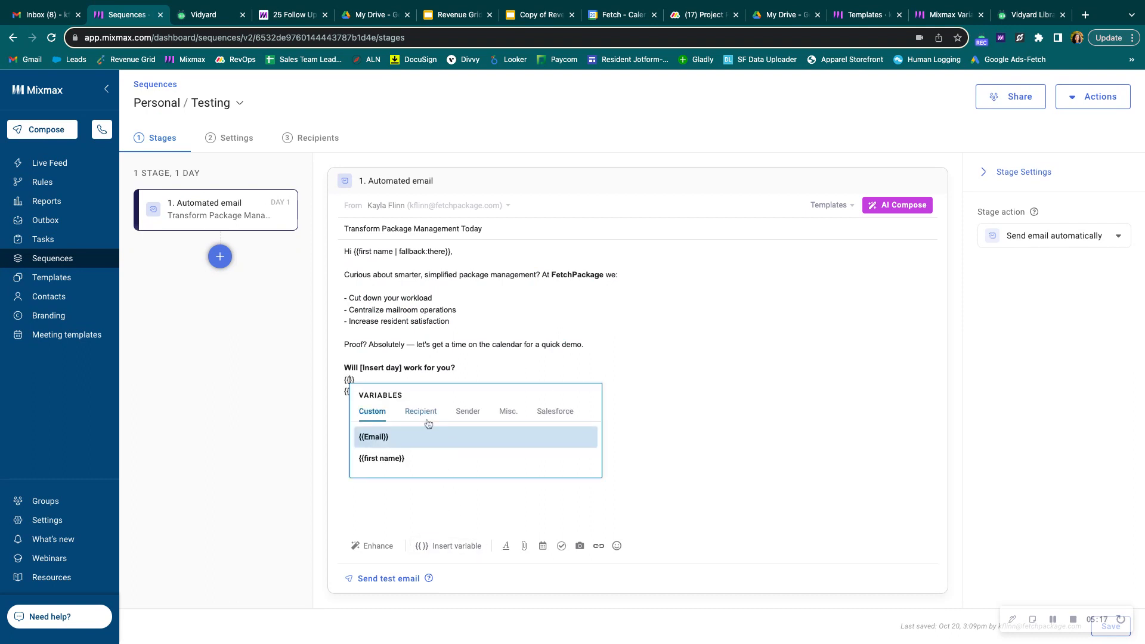
left_click(463, 414)
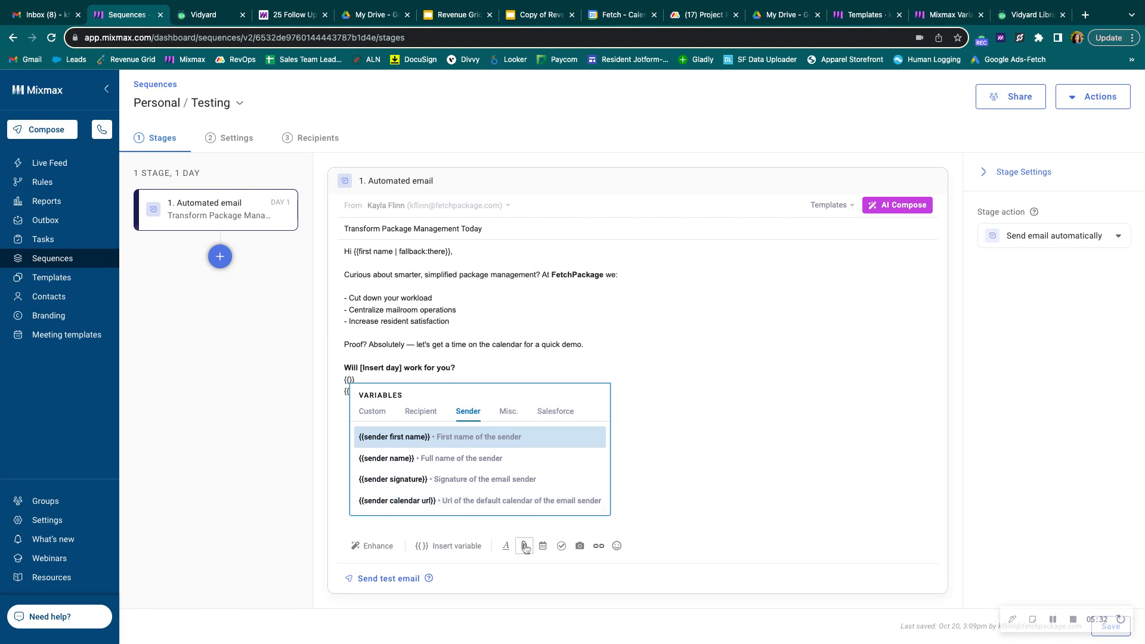
left_click(543, 546)
left_click(647, 508)
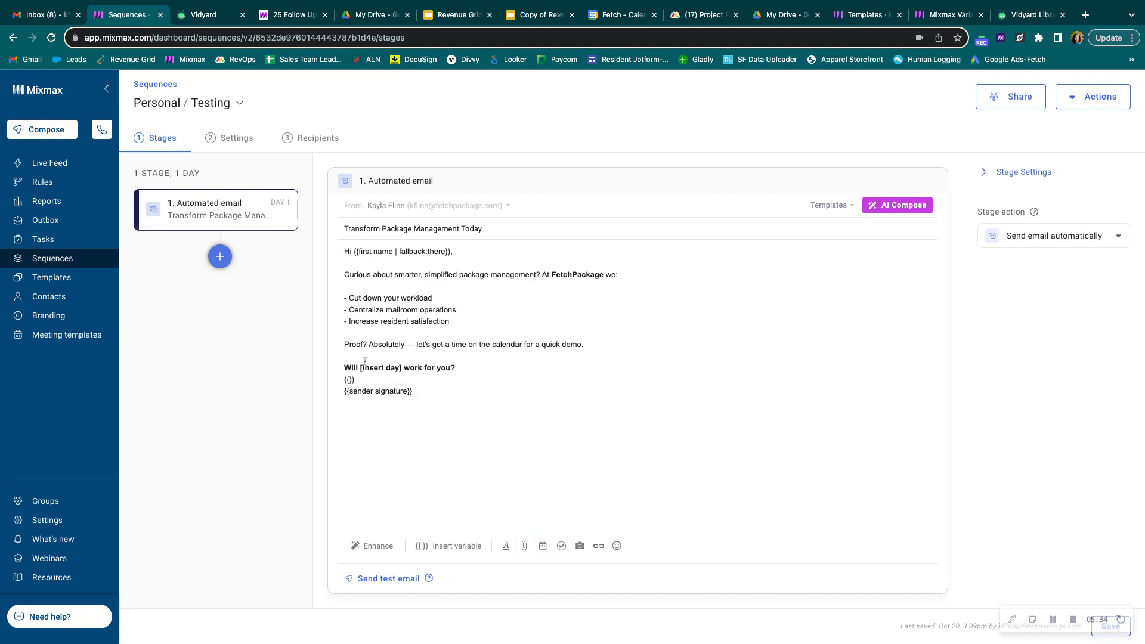
Replace the empty placeholder below the closing question with the {{sender calendar url}} variable, followed by a blank line.
left_click(543, 546)
double_click(349, 380)
key("BackSpace")
key("Return")
left_click(450, 545)
left_click(468, 411)
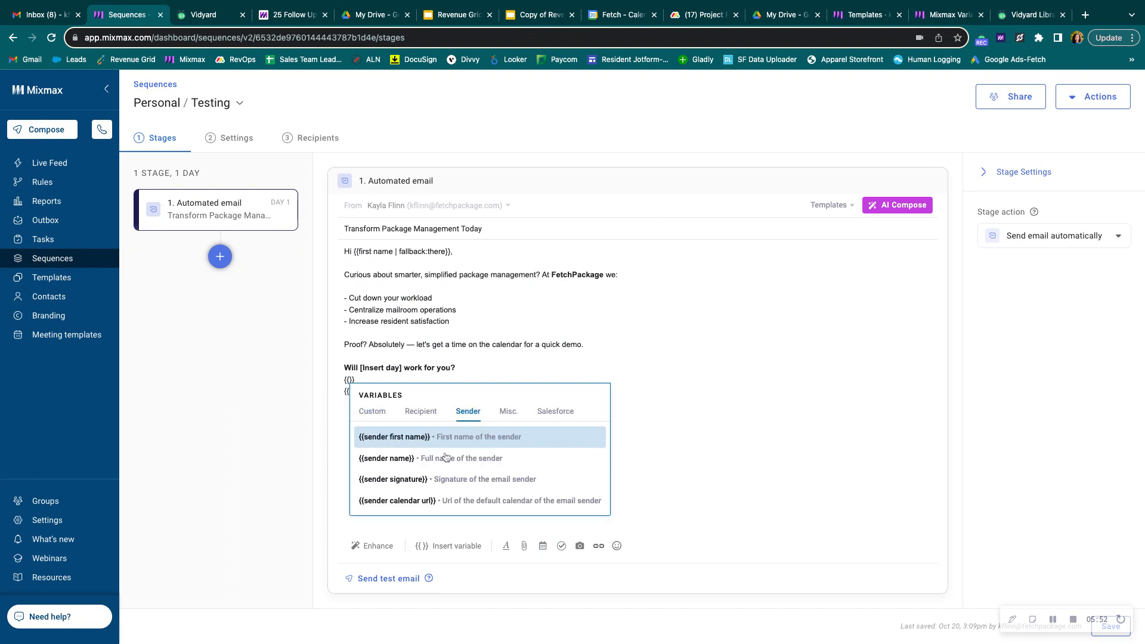
left_click(443, 501)
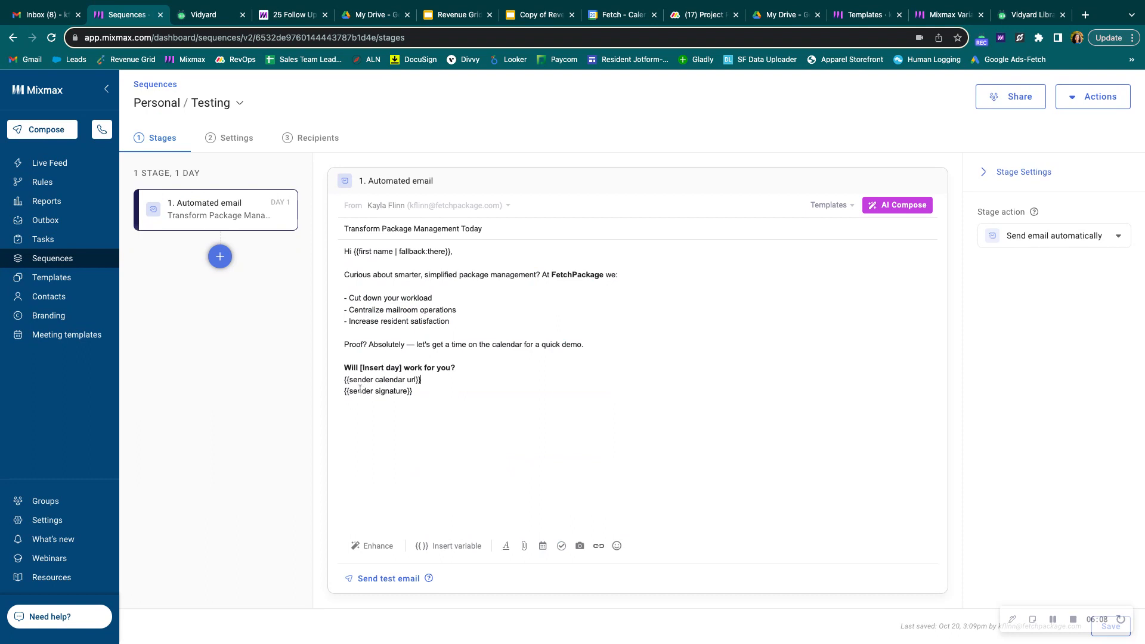
key("Return")
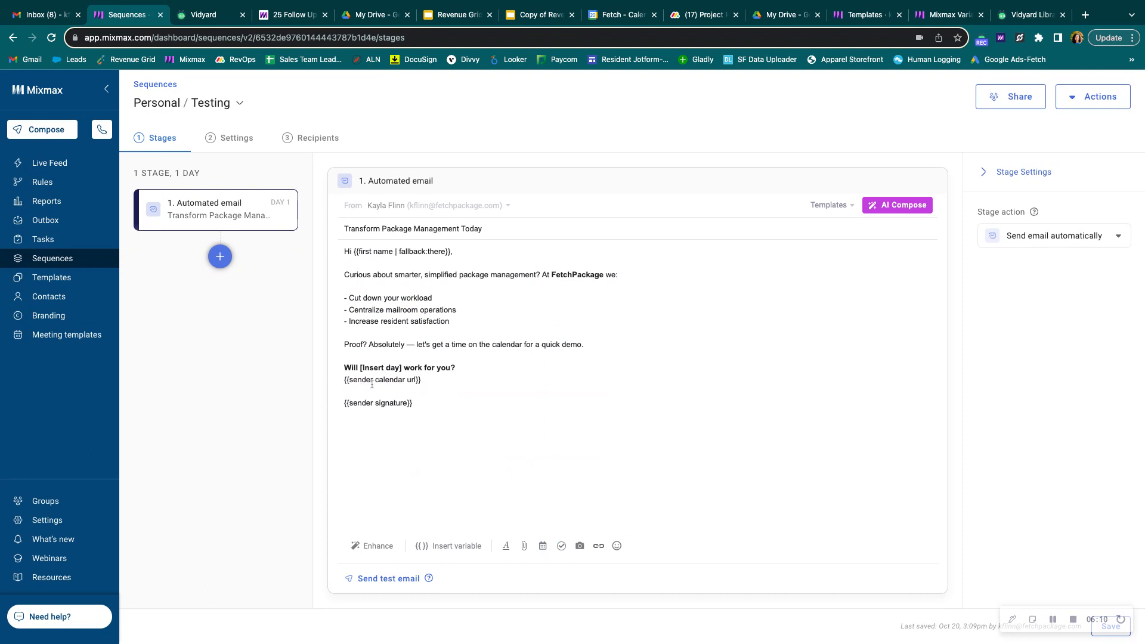
Add blank lines below the sentence ending "for a quick demo." and glance at the available email enhancements.
left_click(588, 344)
key("Return")
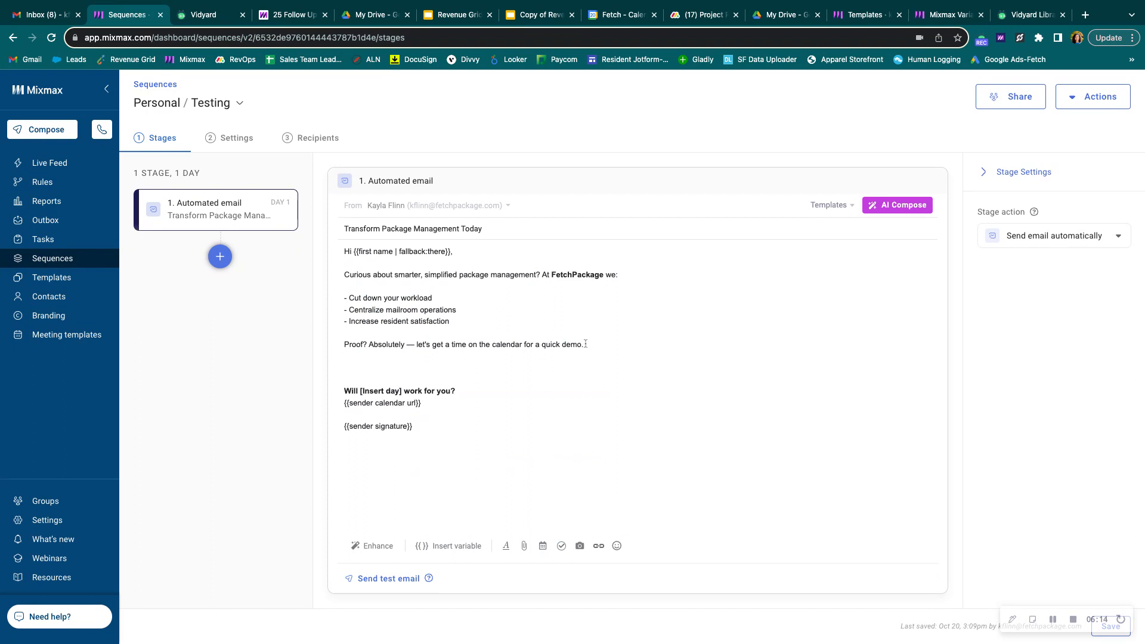
left_click(372, 546)
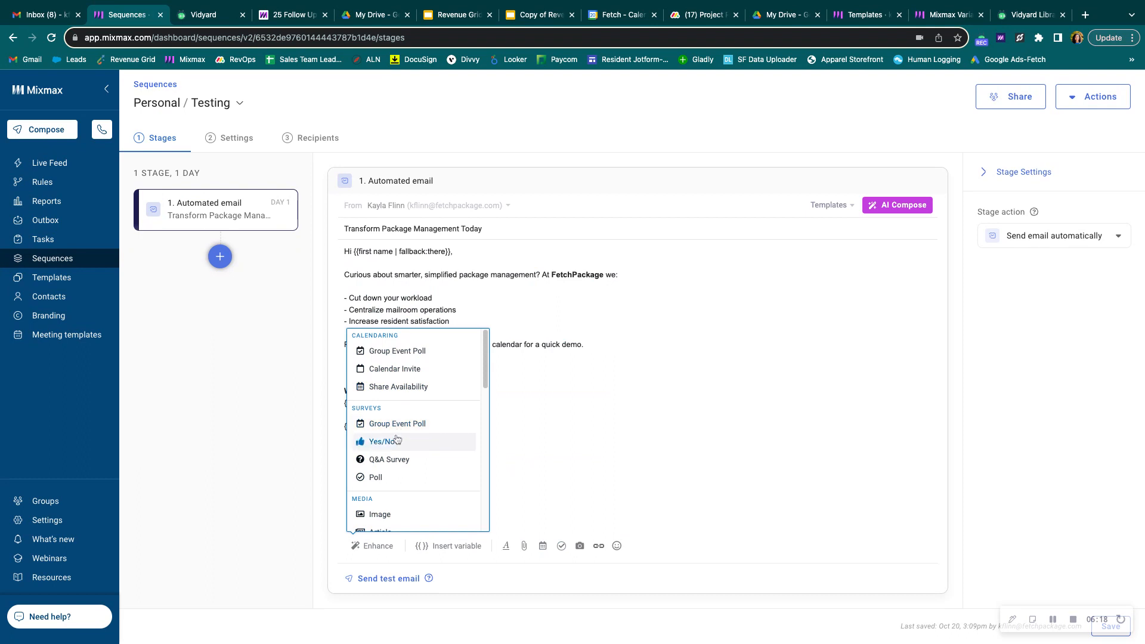
left_click(453, 611)
Insert the Giphy GIF of the dog captioned "Smell that? It's the weekend" into the email body.
left_click(361, 545)
scroll(403, 468, "down", 2)
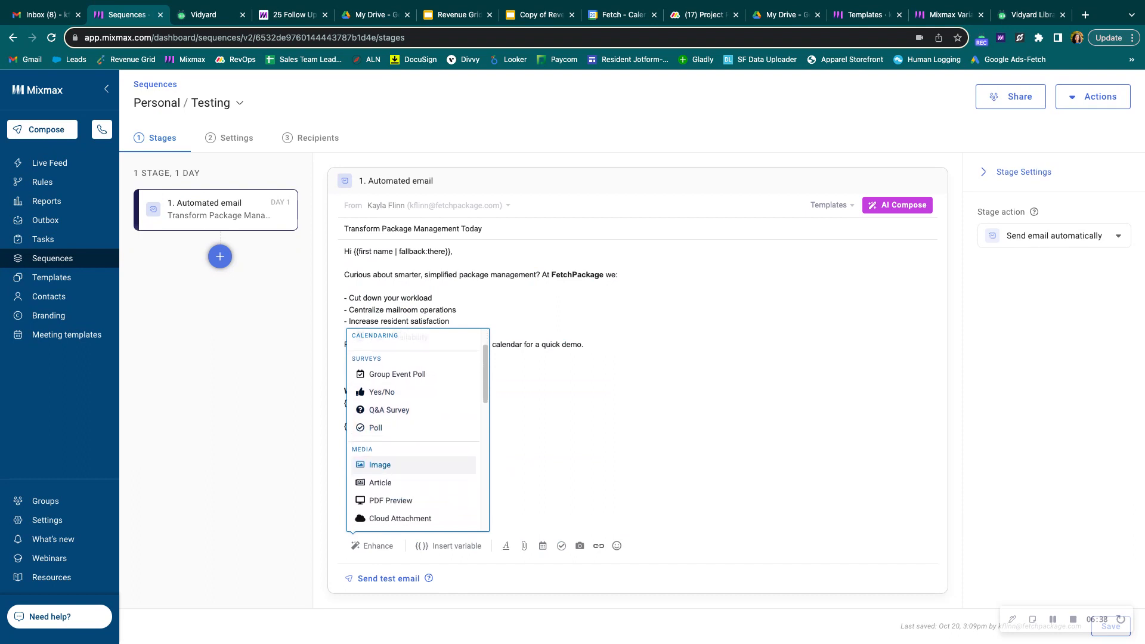
scroll(403, 457, "down", 5)
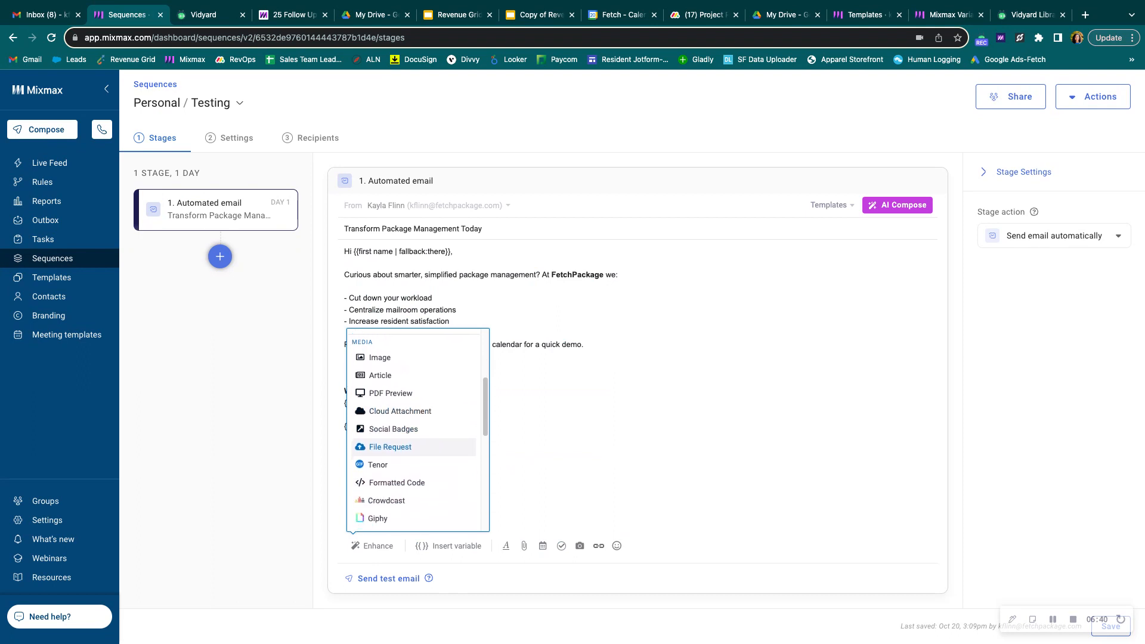
scroll(404, 468, "down", 1)
scroll(404, 472, "down", 2)
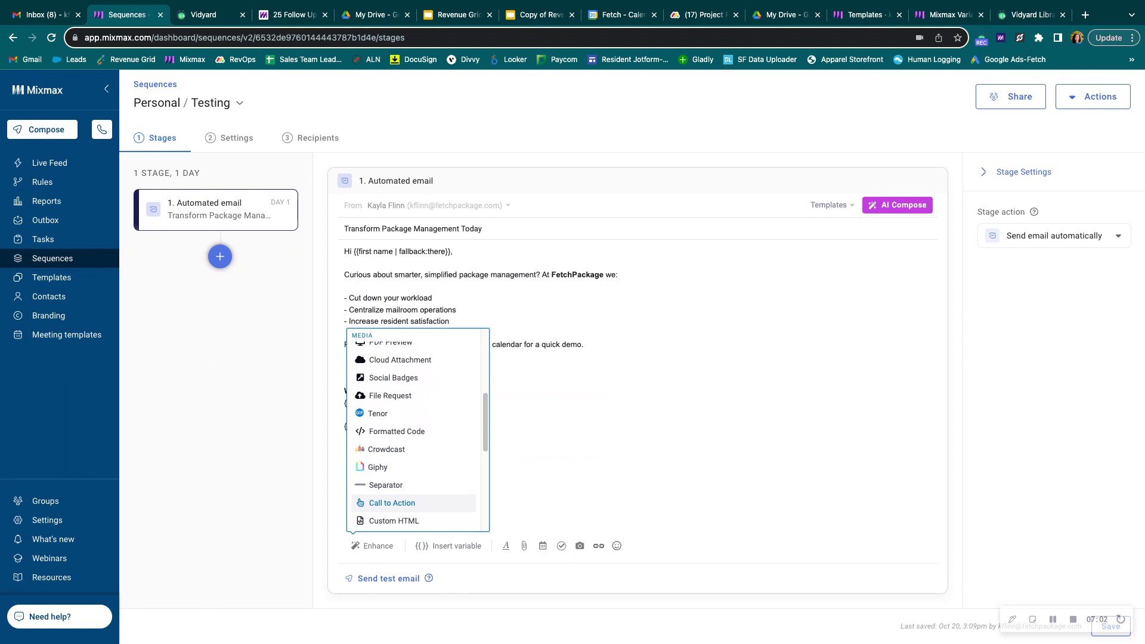
left_click(400, 474)
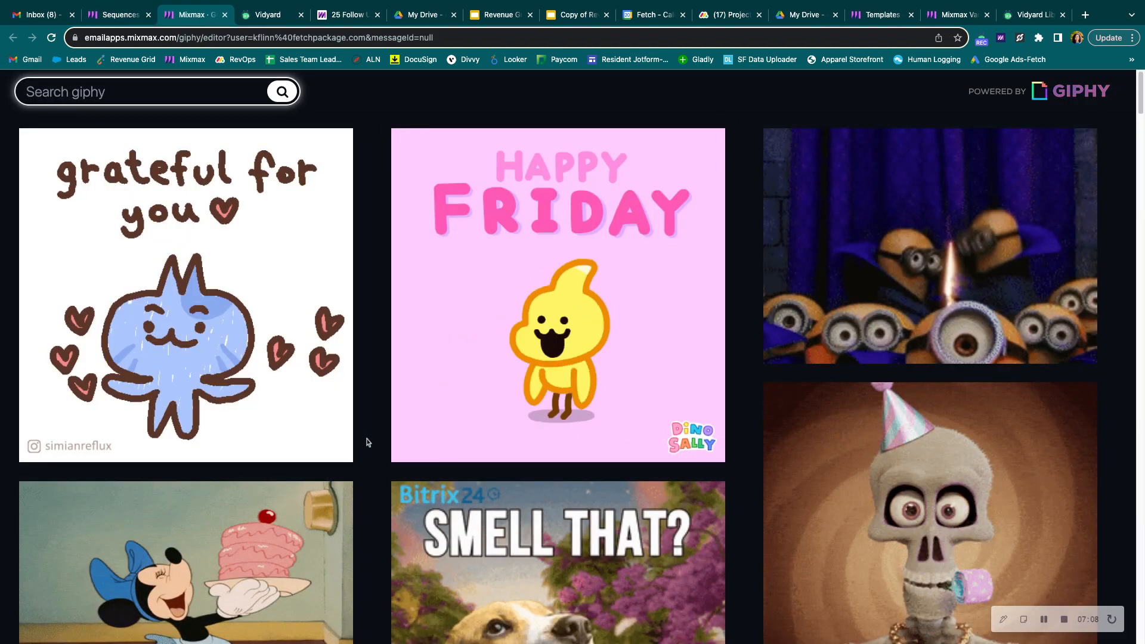
scroll(364, 434, "down", 3)
scroll(363, 434, "down", 3)
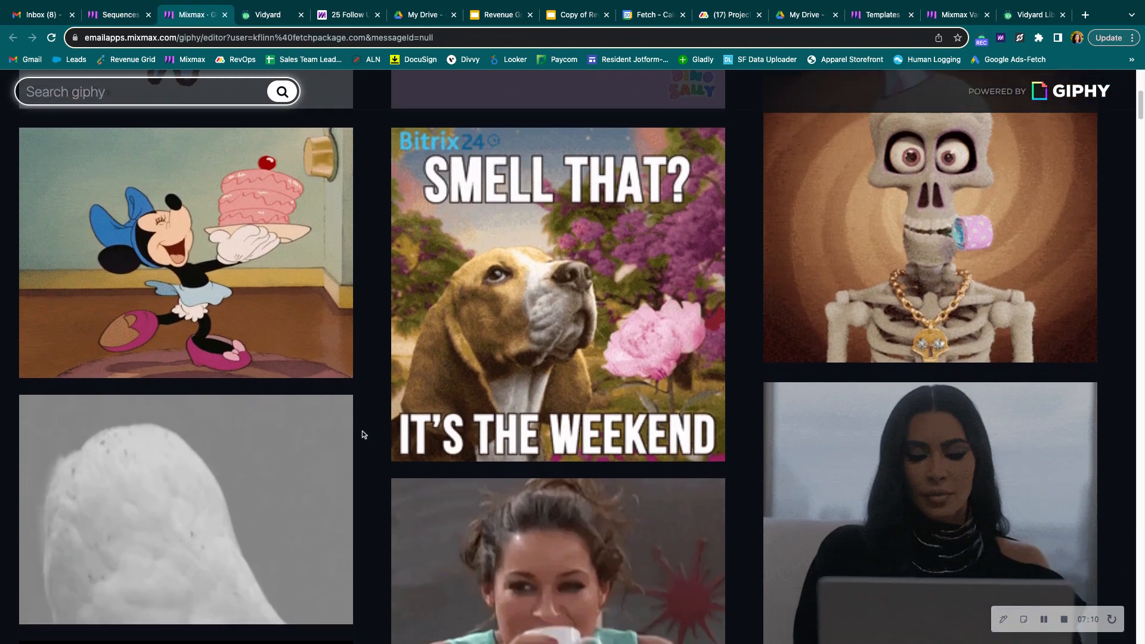
left_click(487, 363)
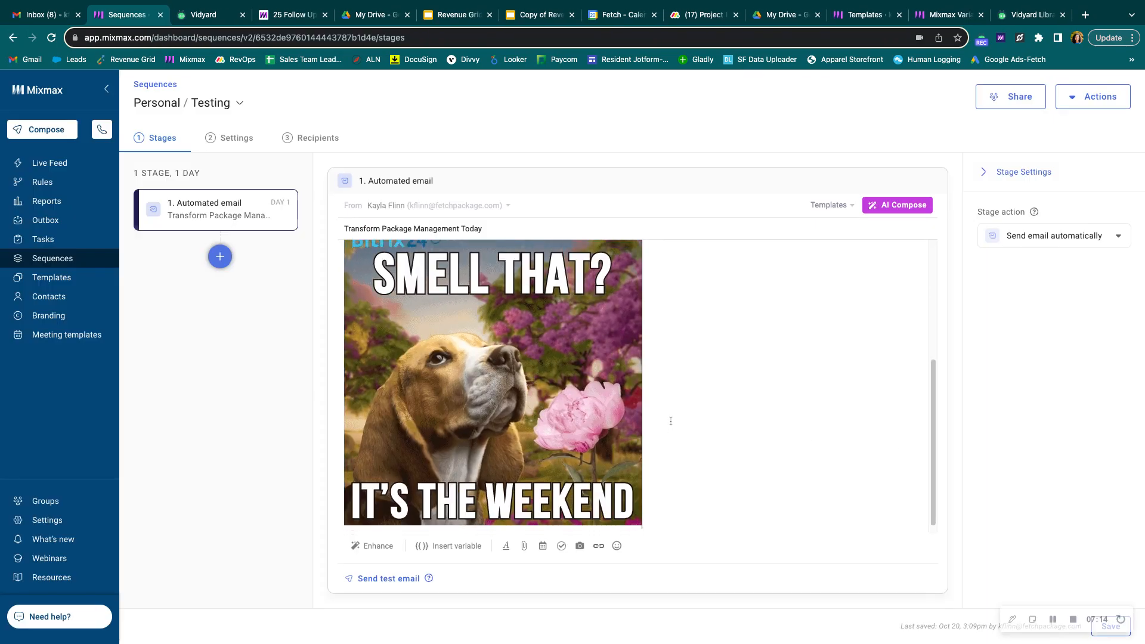
scroll(669, 442, "down", 1)
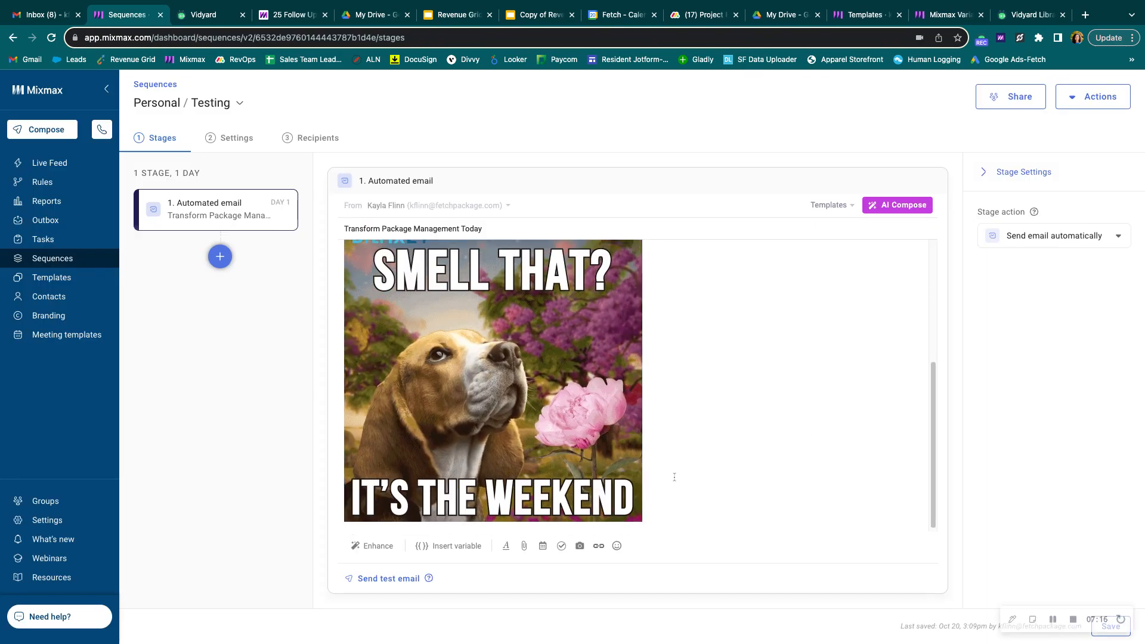
scroll(674, 477, "up", 5)
scroll(662, 459, "up", 2)
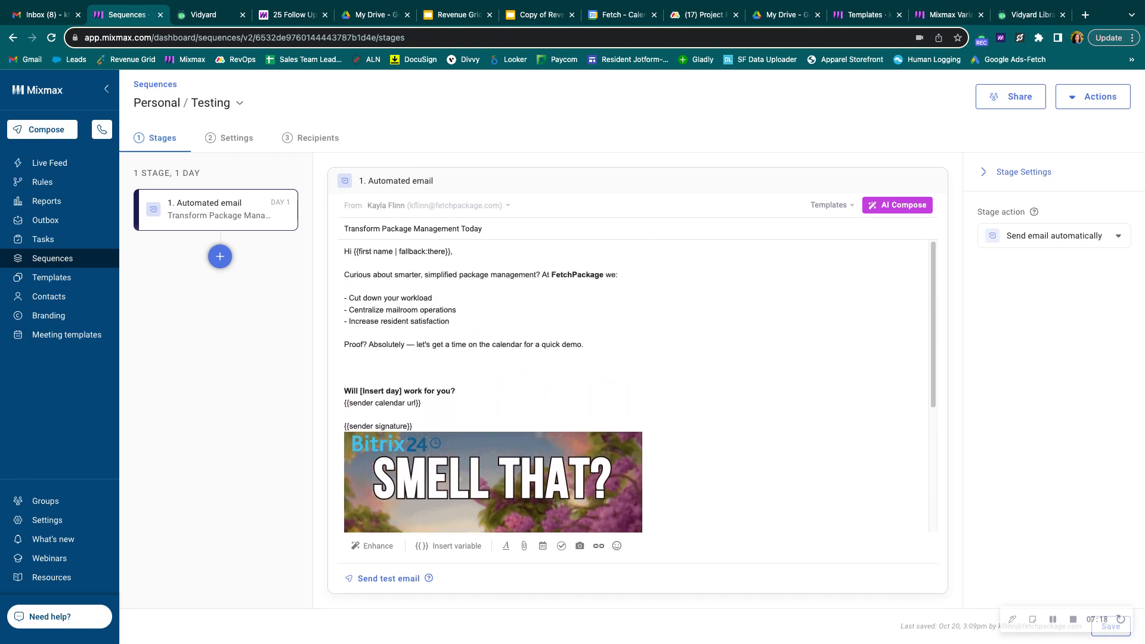
Look through the full list of email enhancements, from calendaring and surveys to media, communication and link previews.
left_click(601, 411)
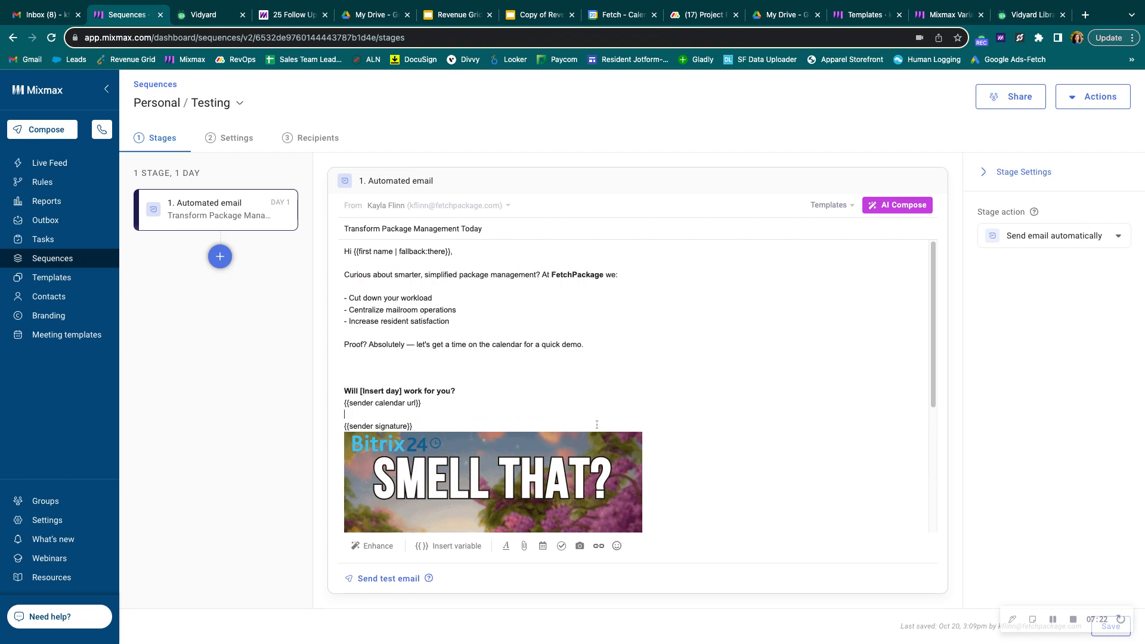
left_click(598, 424)
left_click(365, 546)
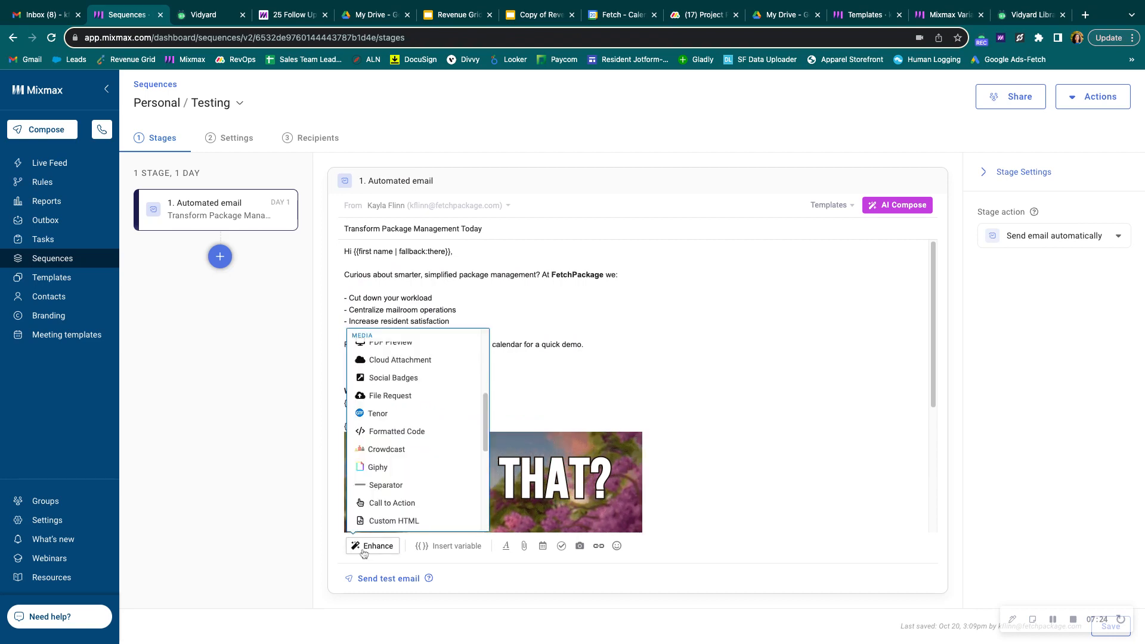
scroll(374, 456, "down", 1)
scroll(374, 456, "up", 3)
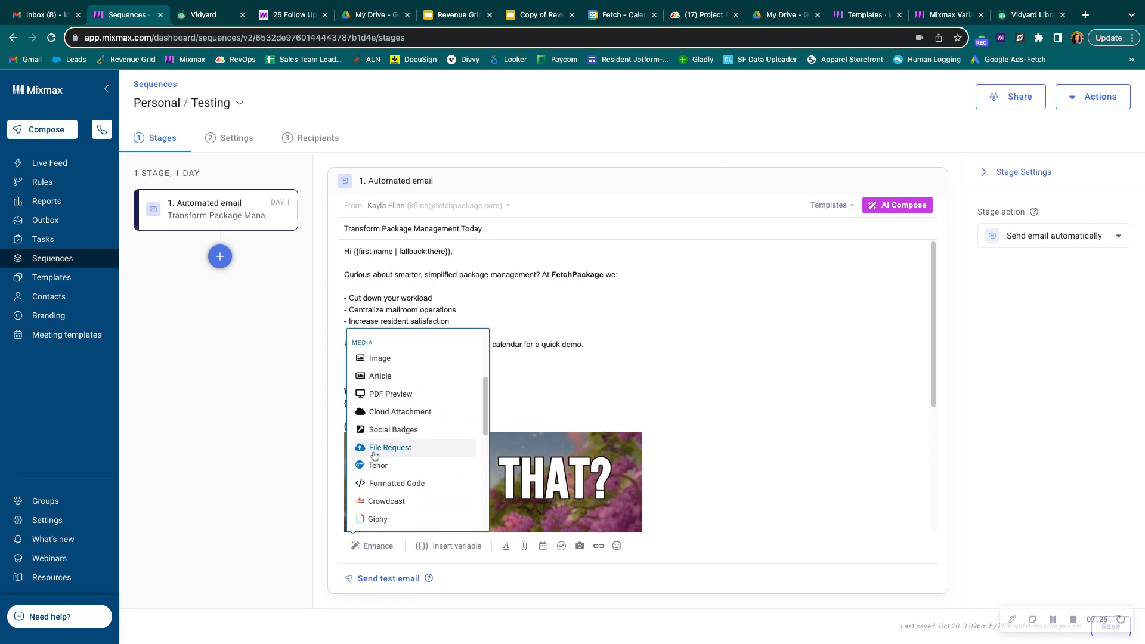
scroll(374, 456, "down", 2)
scroll(412, 450, "down", 3)
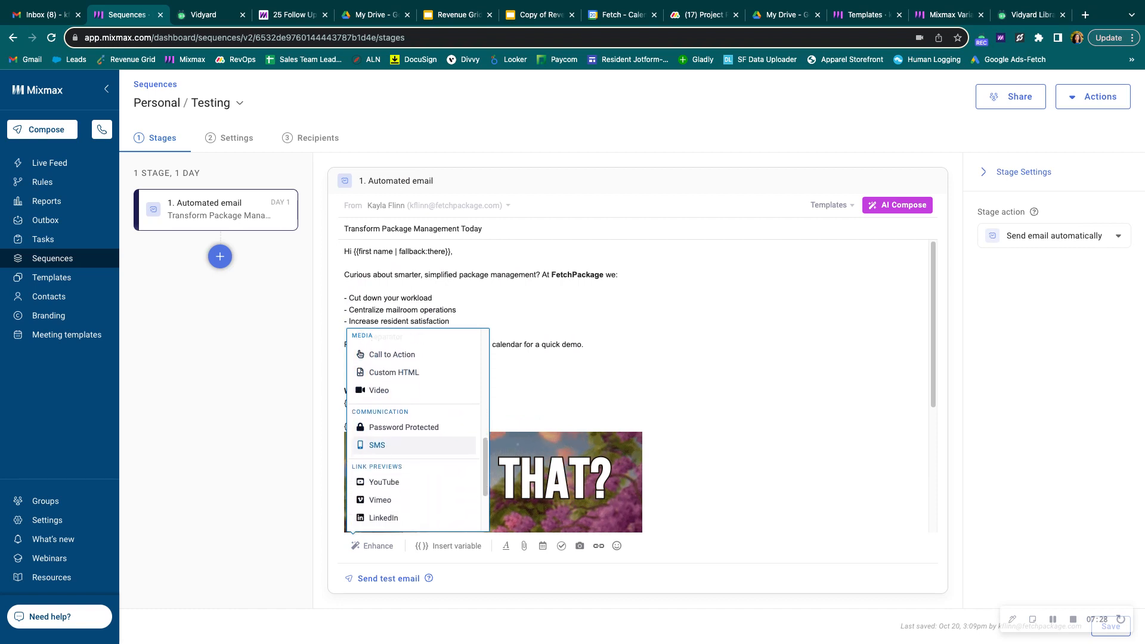
scroll(382, 414, "down", 2)
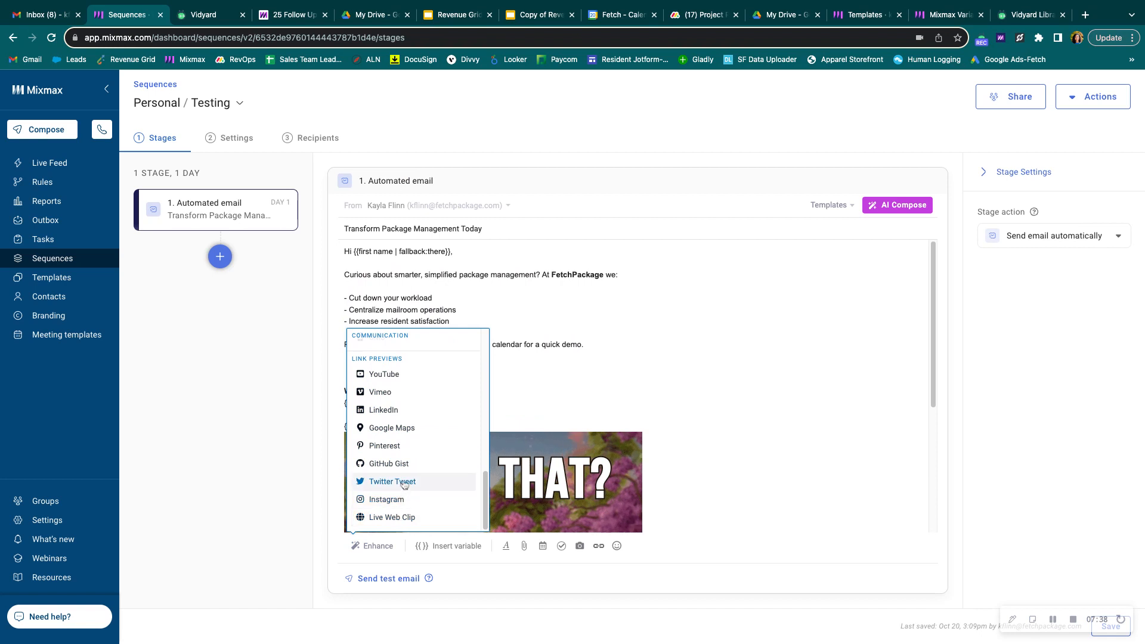
scroll(403, 482, "up", 3)
scroll(405, 484, "up", 5)
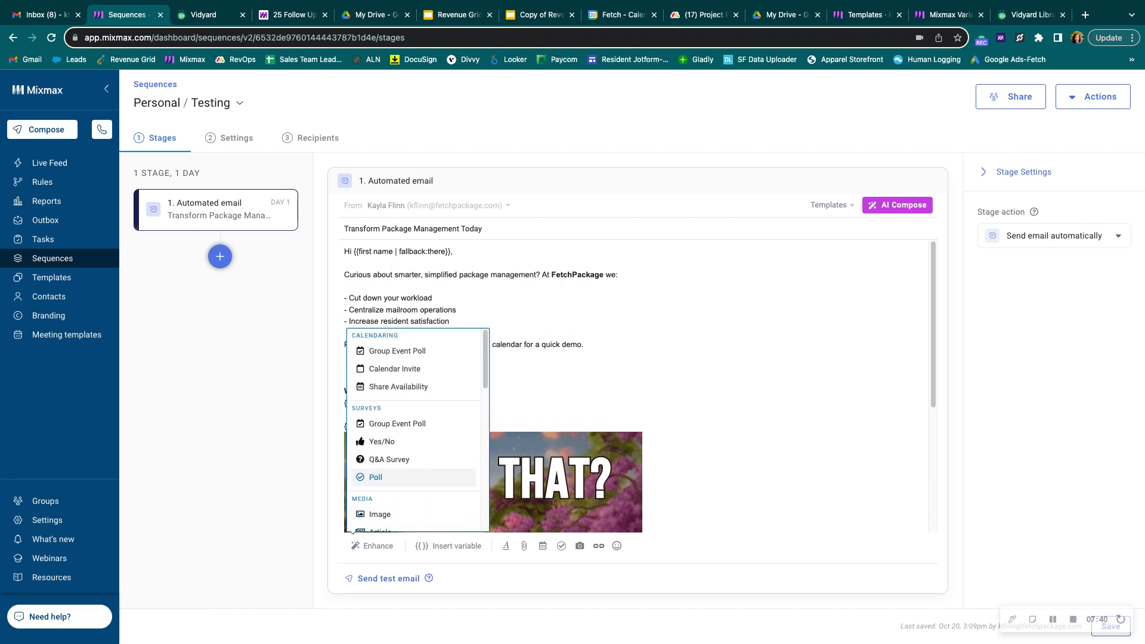
left_click(601, 296)
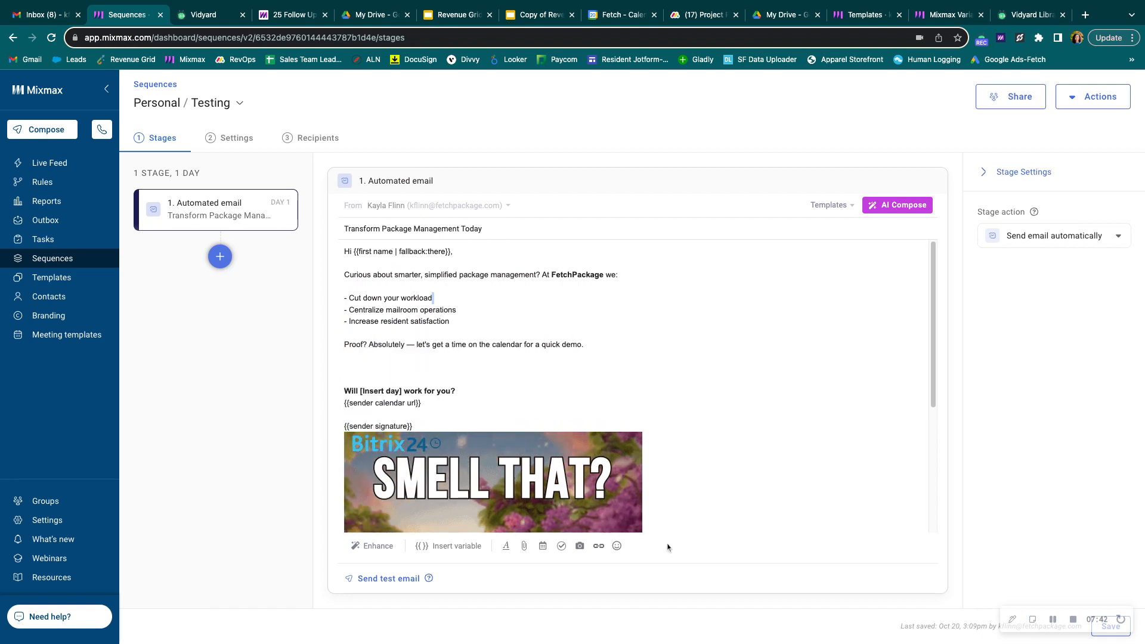
Look at the email's text formatting options and the sources available for attaching a file.
left_click(506, 546)
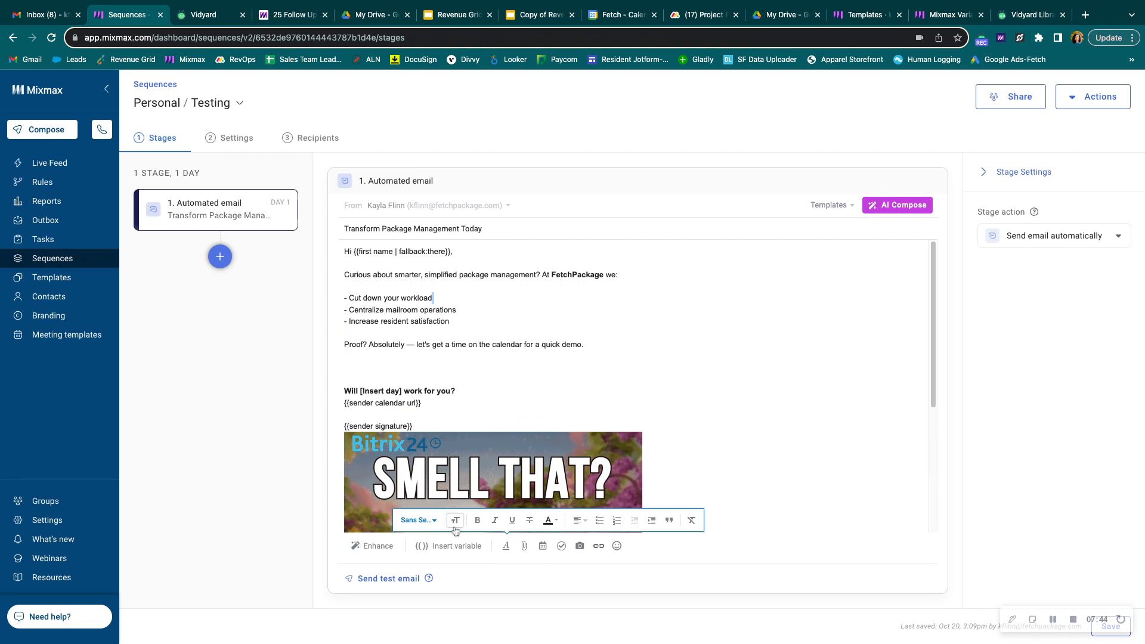
left_click(541, 547)
left_click(524, 547)
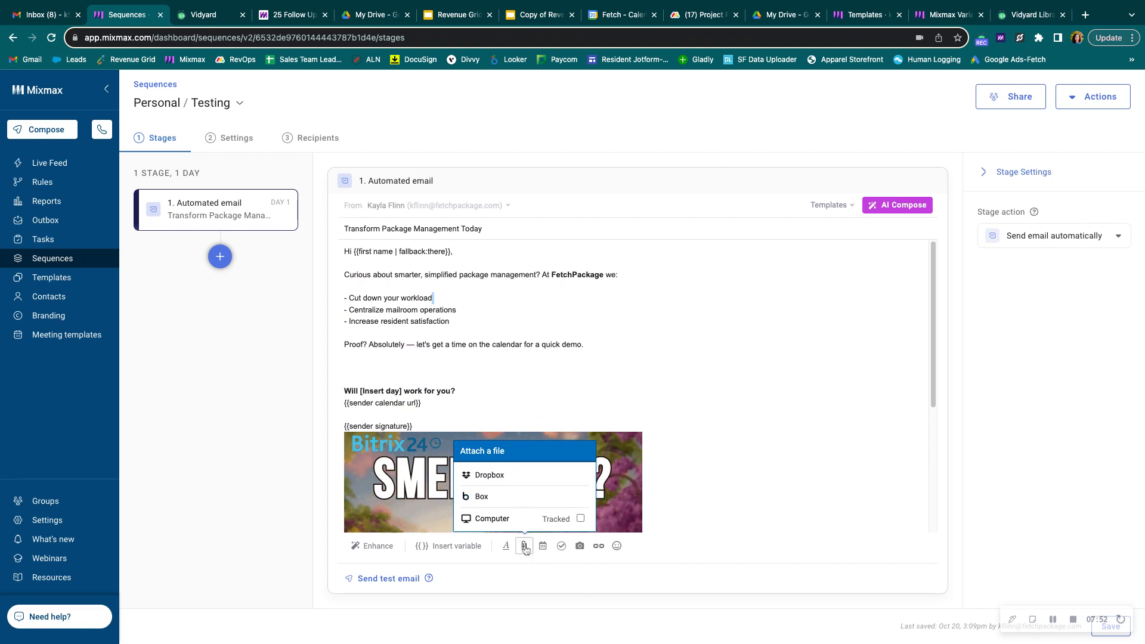
left_click(494, 381)
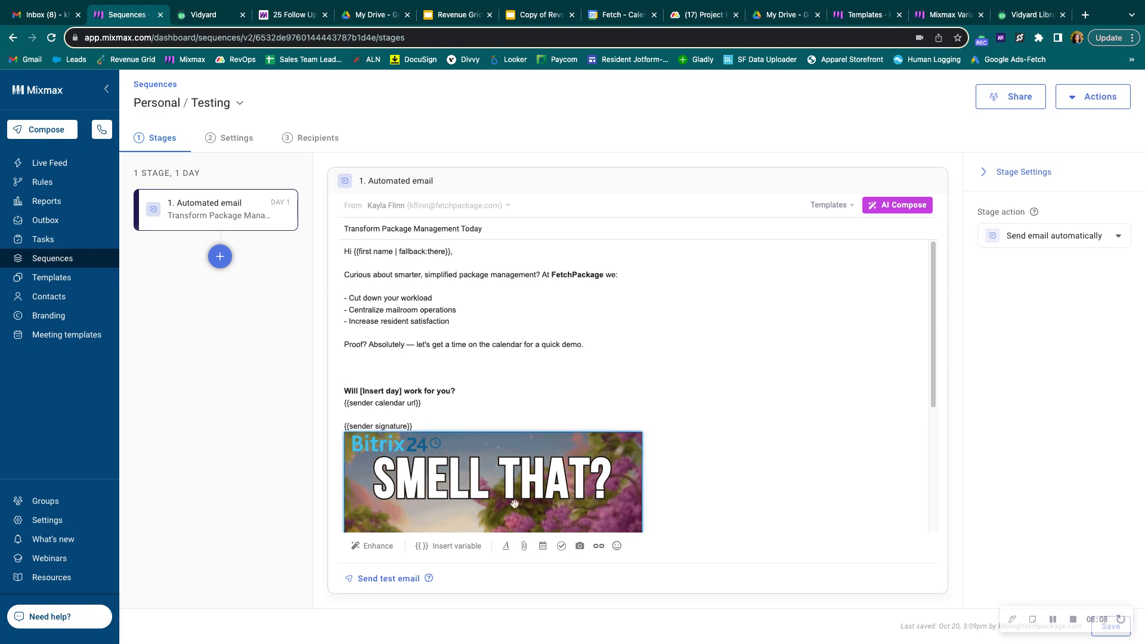
Remove the dog GIF from below the sender signature.
scroll(509, 379, "down", 3)
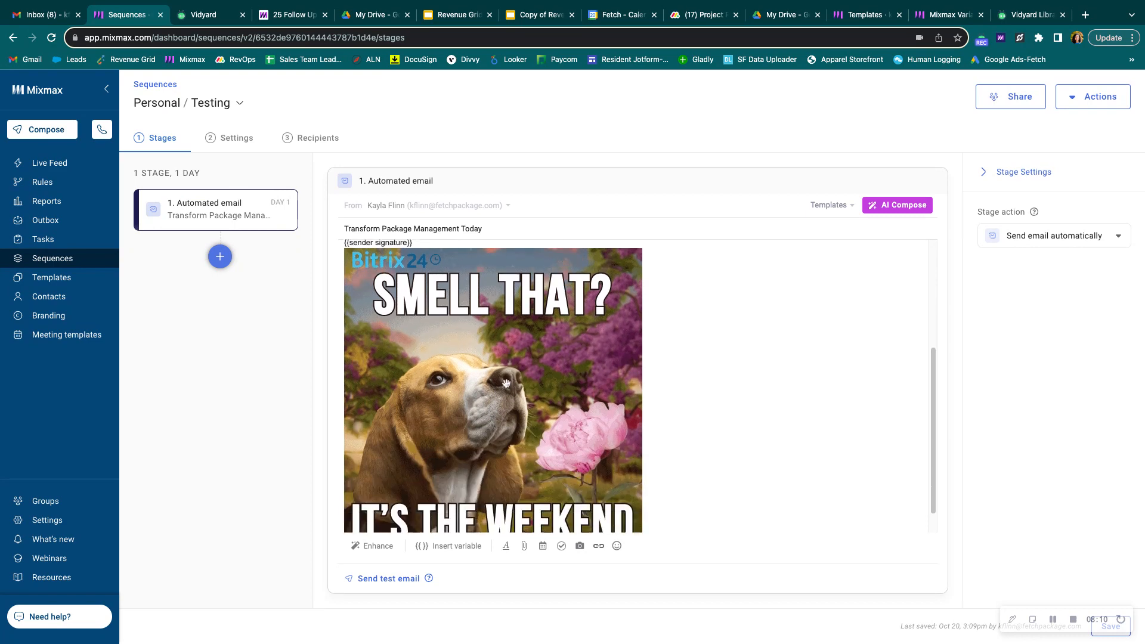
scroll(506, 382, "down", 1)
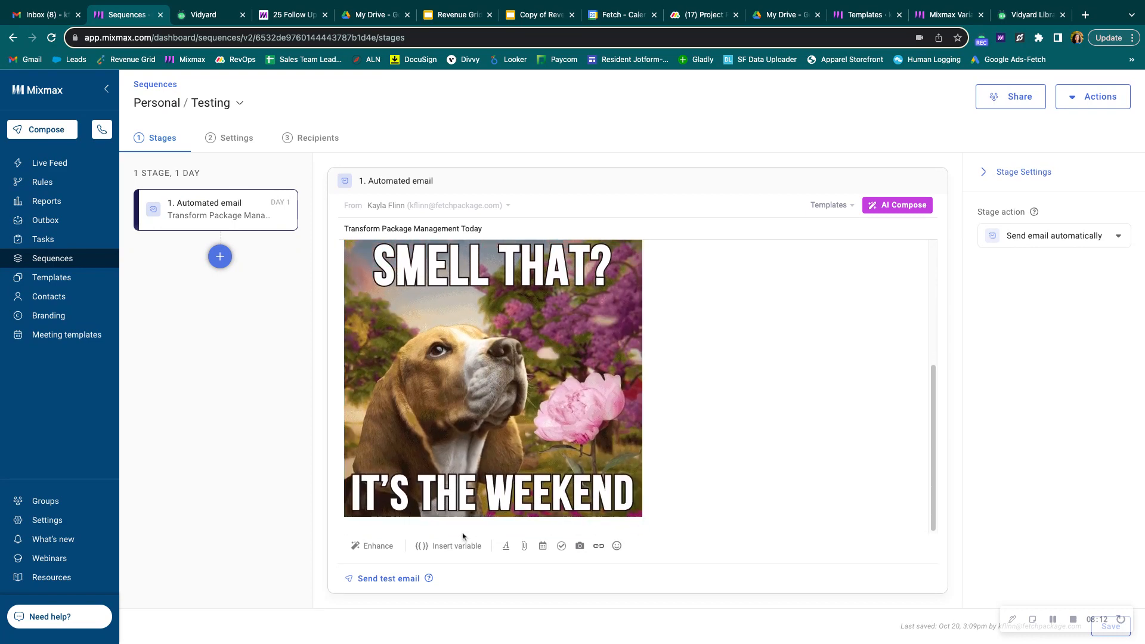
left_click(471, 510)
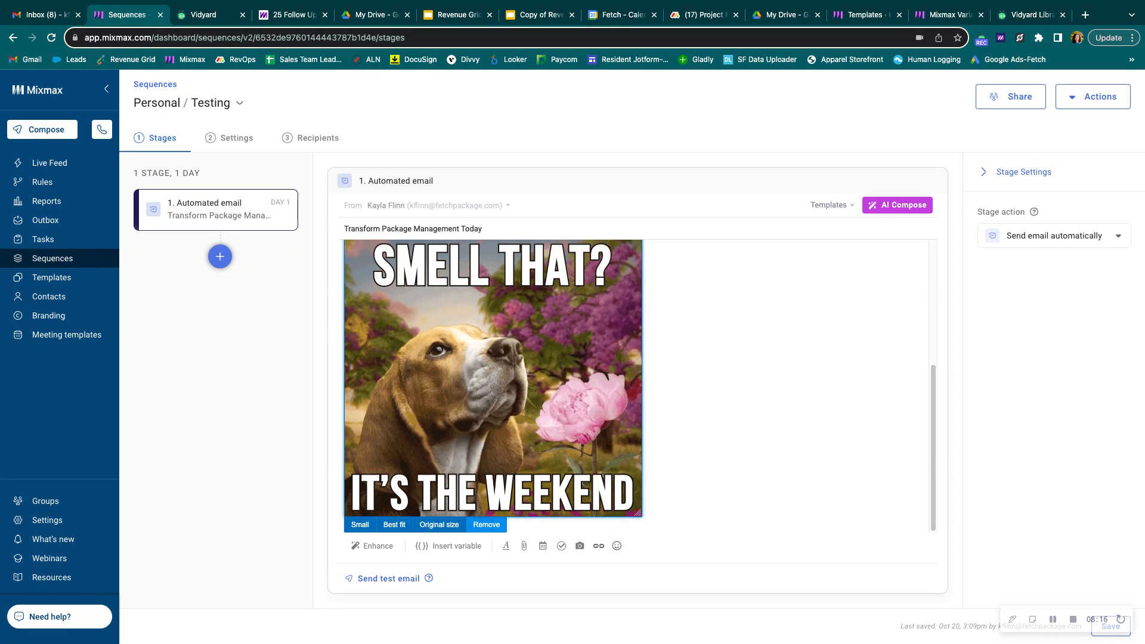
left_click(487, 525)
Insert a share-availability block for Oct 23 at 4:00 and 5:15 PM, Oct 24 at 4:00 and 4:45 PM, and Oct 25 at 4:00 PM.
left_click(543, 545)
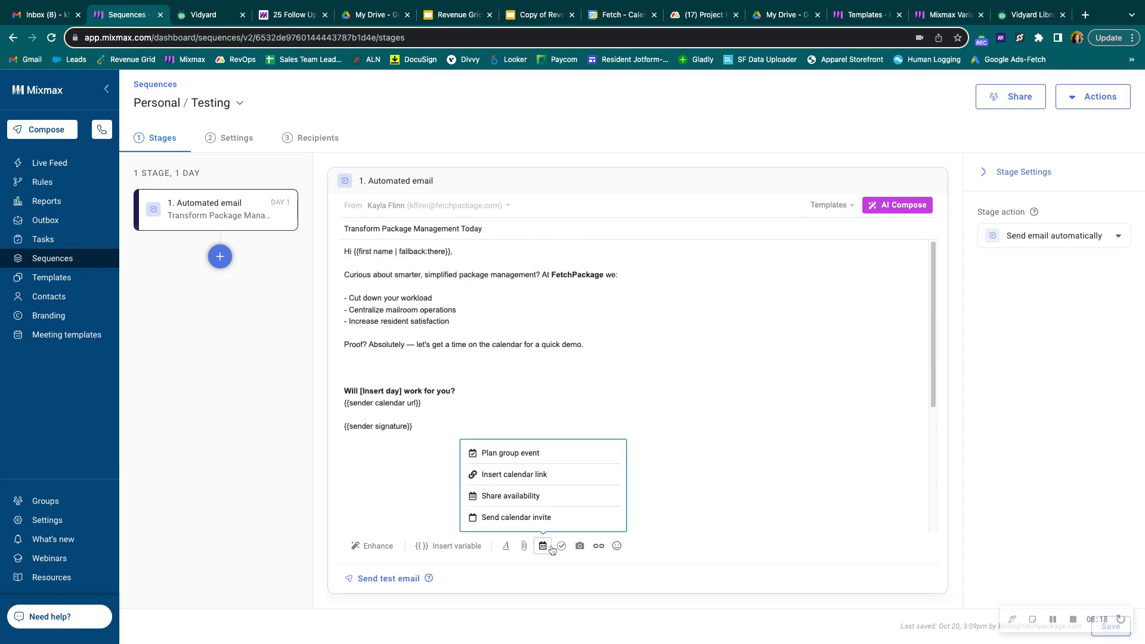
left_click(540, 499)
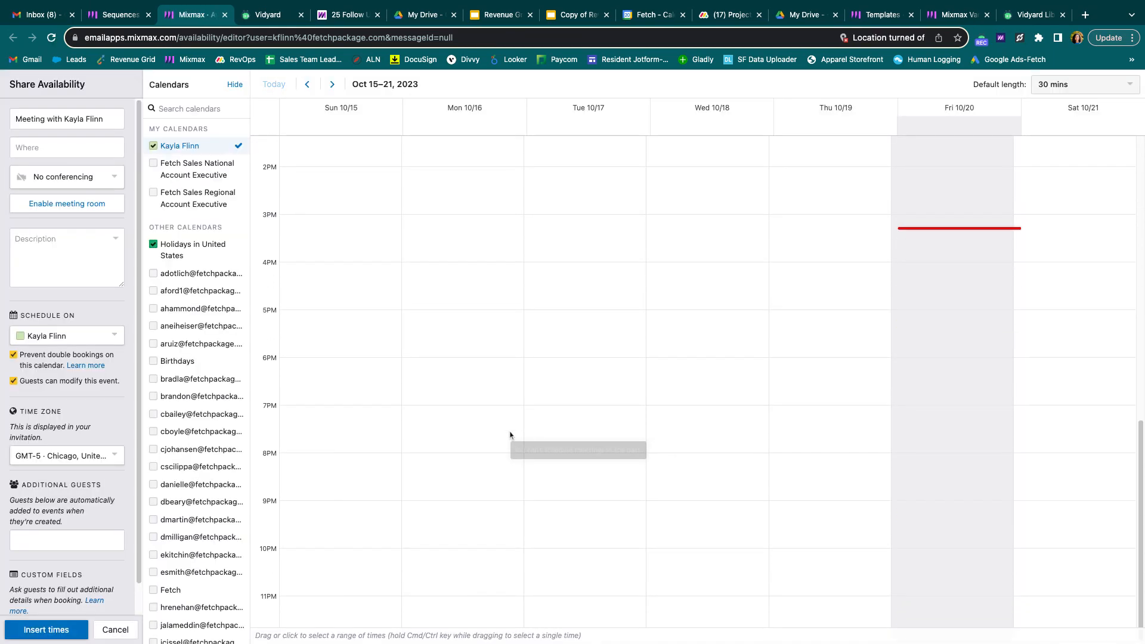
left_click(332, 85)
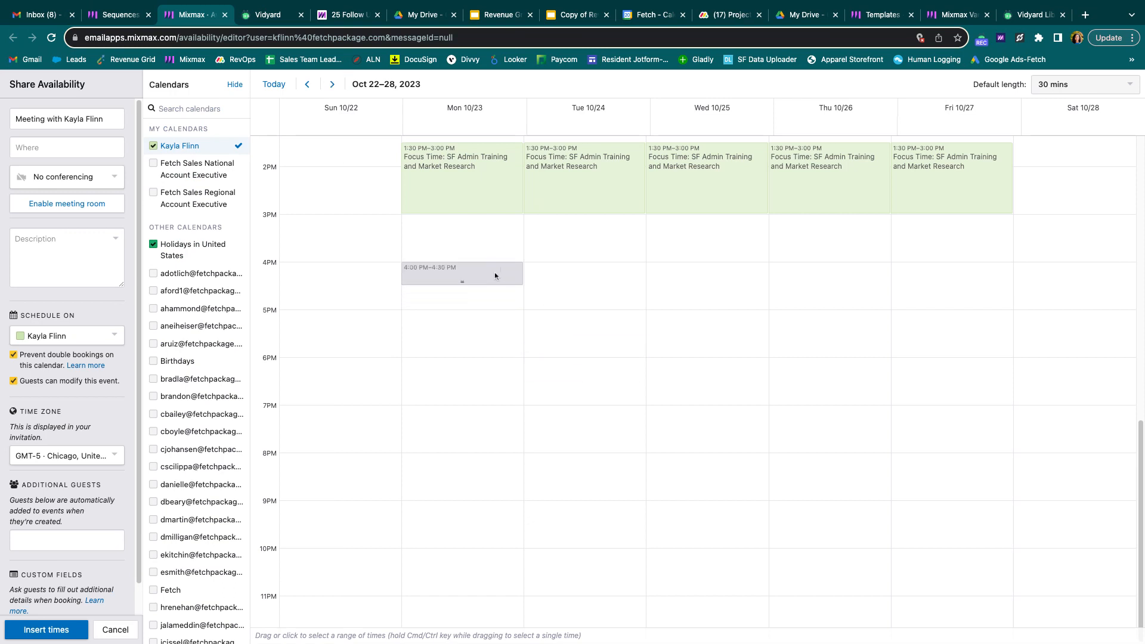
left_click(496, 272)
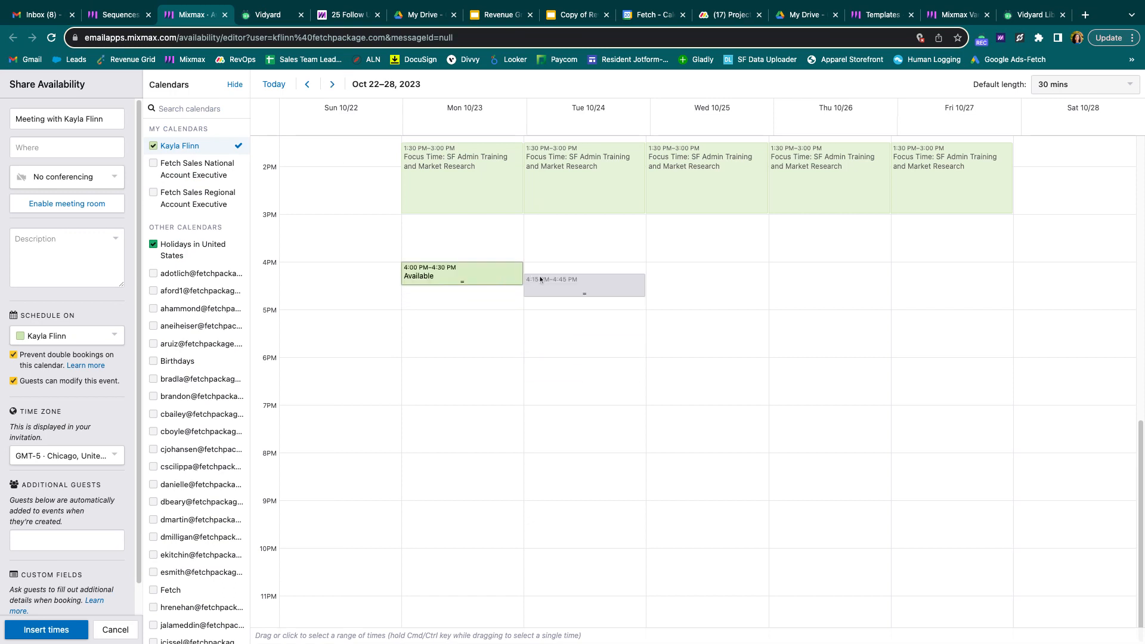
left_click(614, 273)
left_click(677, 274)
left_click(636, 306)
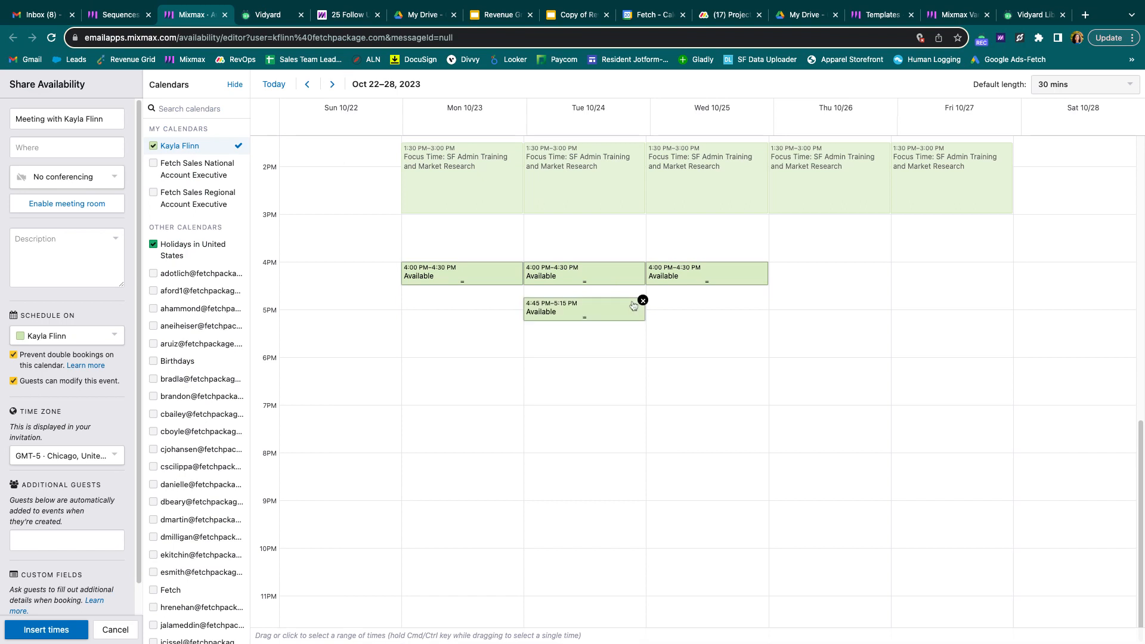
left_click(488, 334)
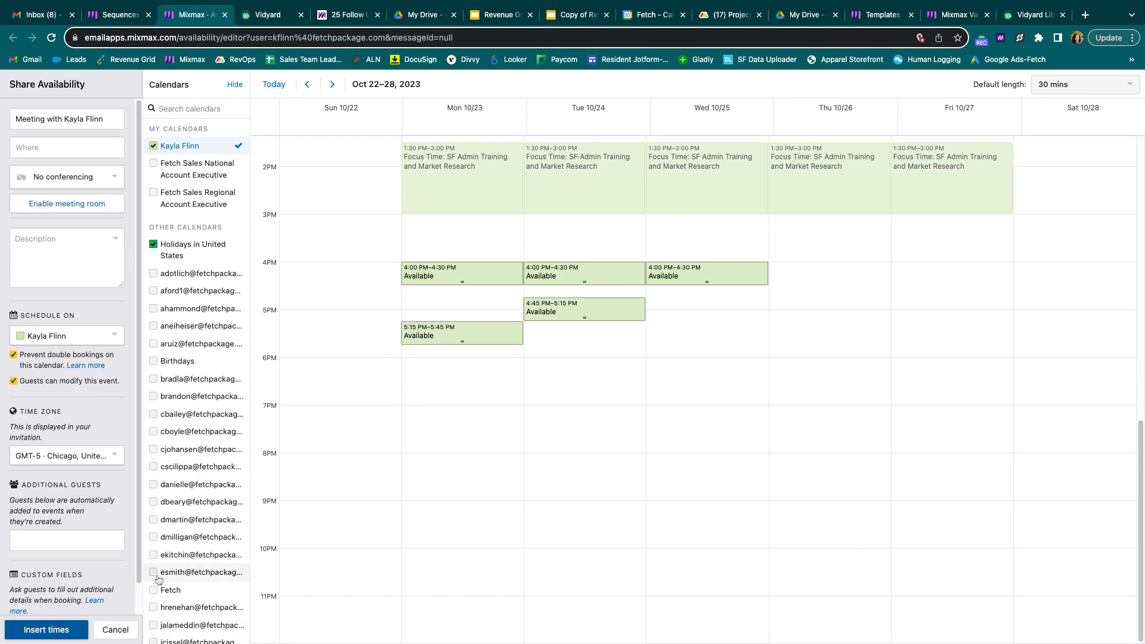
left_click(48, 630)
scroll(767, 447, "down", 3)
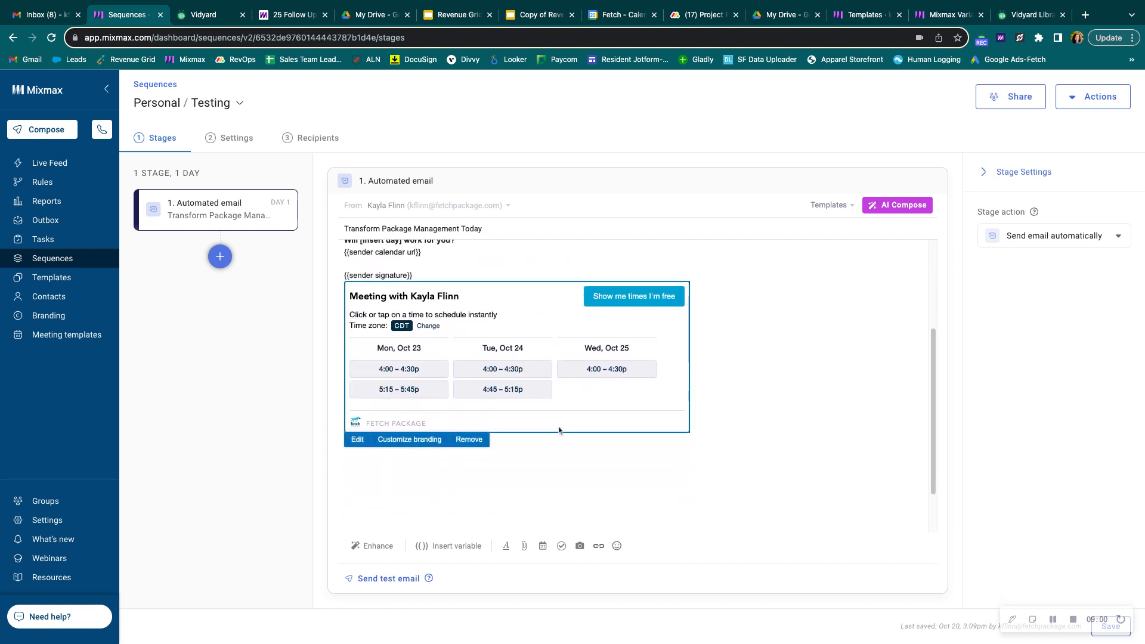
scroll(542, 493, "up", 2)
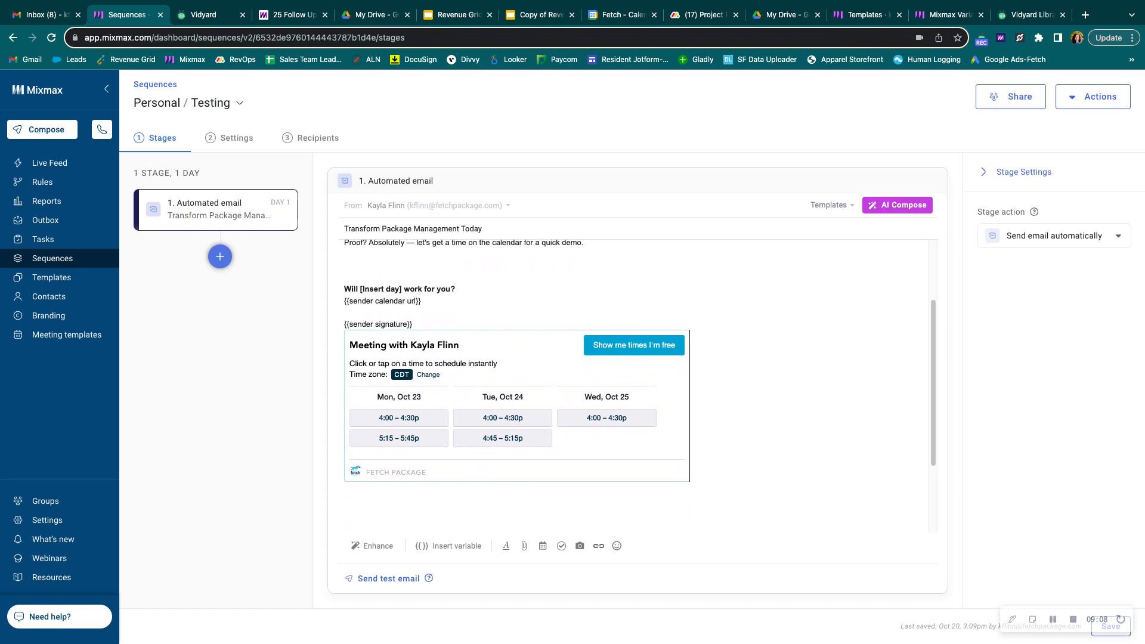
Remove the availability block from below the sender signature.
mouse_move(510, 458)
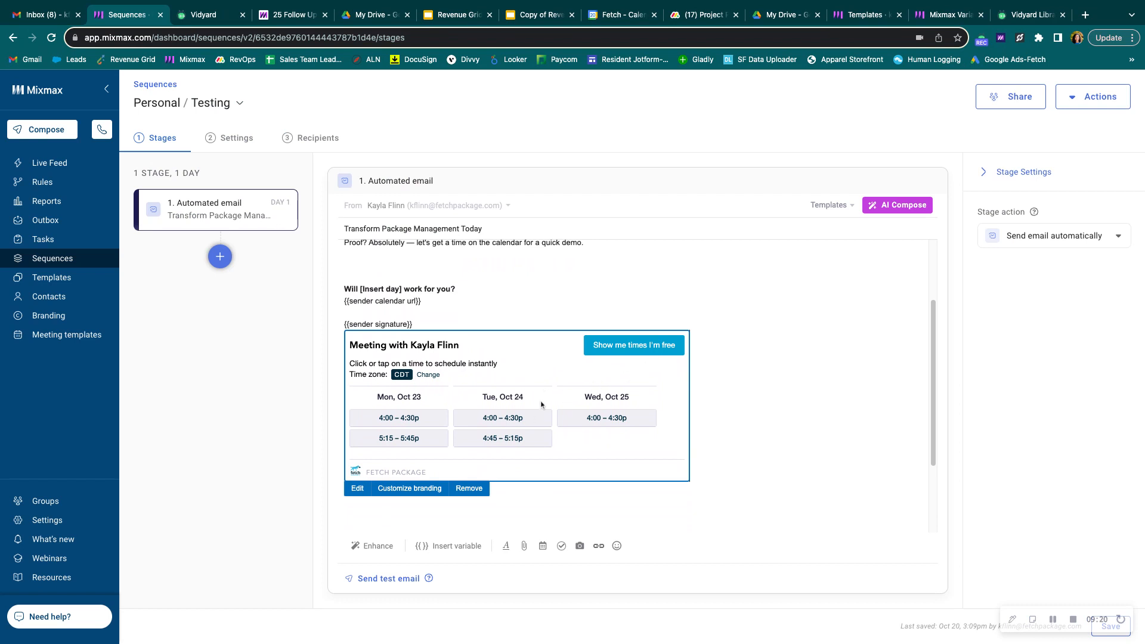
left_click(471, 489)
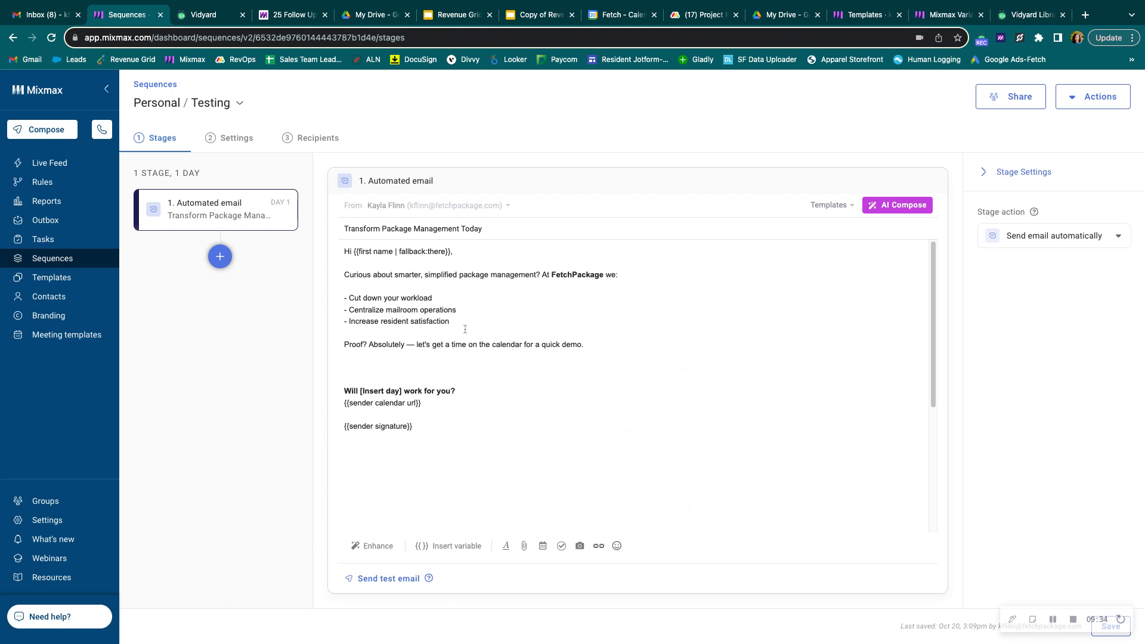
Add a manual email as the second stage of the sequence, following the automated email.
left_click(219, 258)
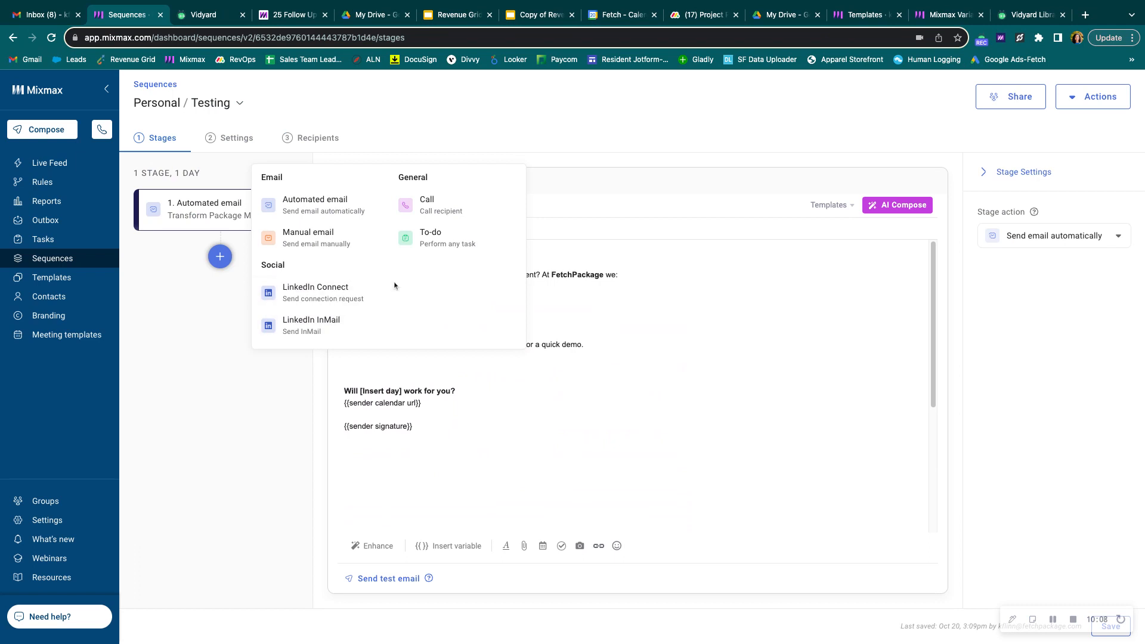
left_click(358, 244)
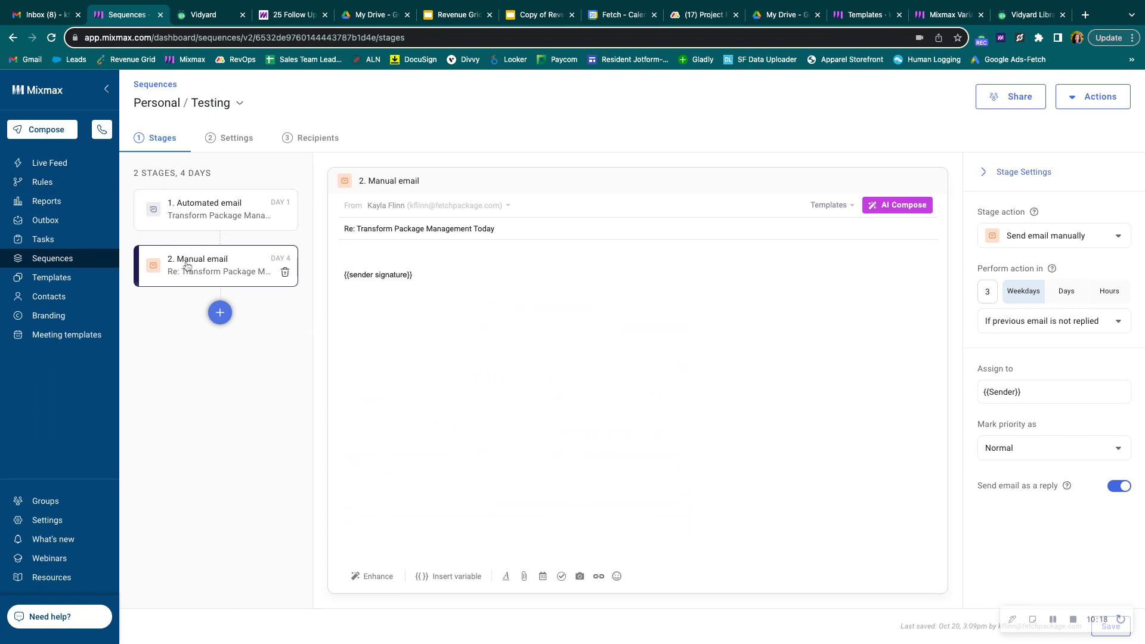
Turn off sending the second-stage manual email as a reply, so it has its own blank subject.
left_click_drag(345, 230, 496, 230)
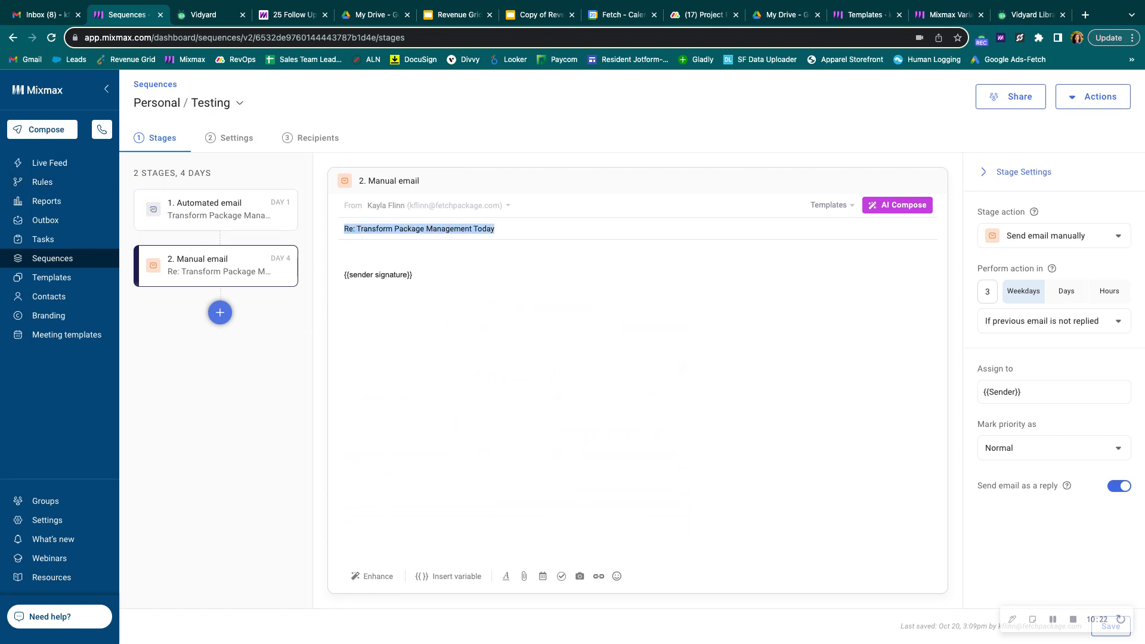
left_click(495, 230)
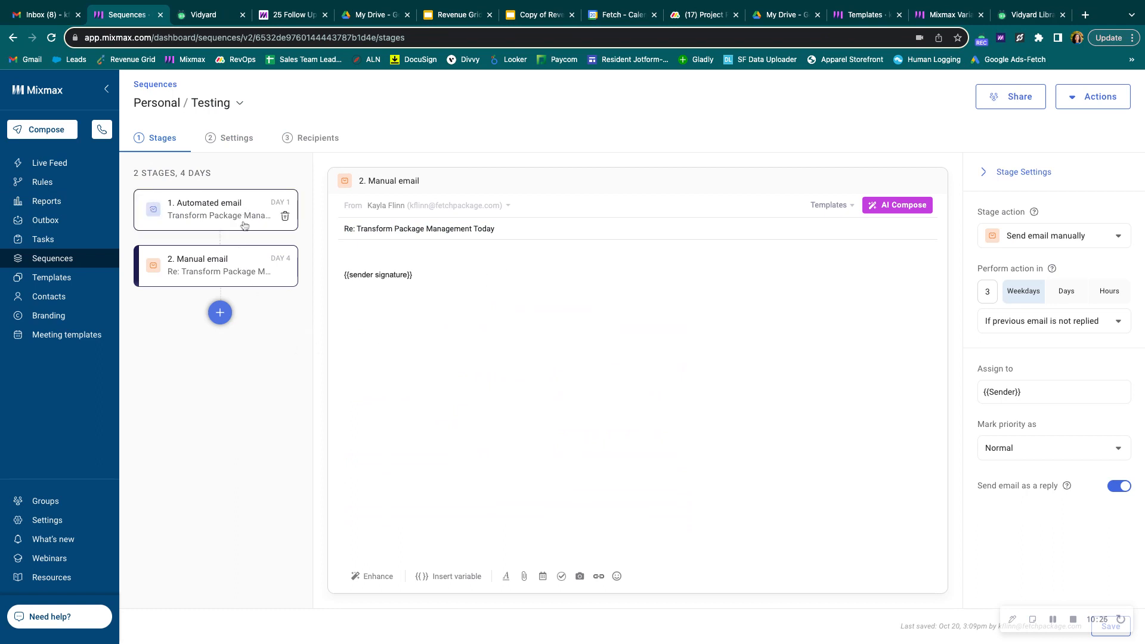
triple_click(507, 234)
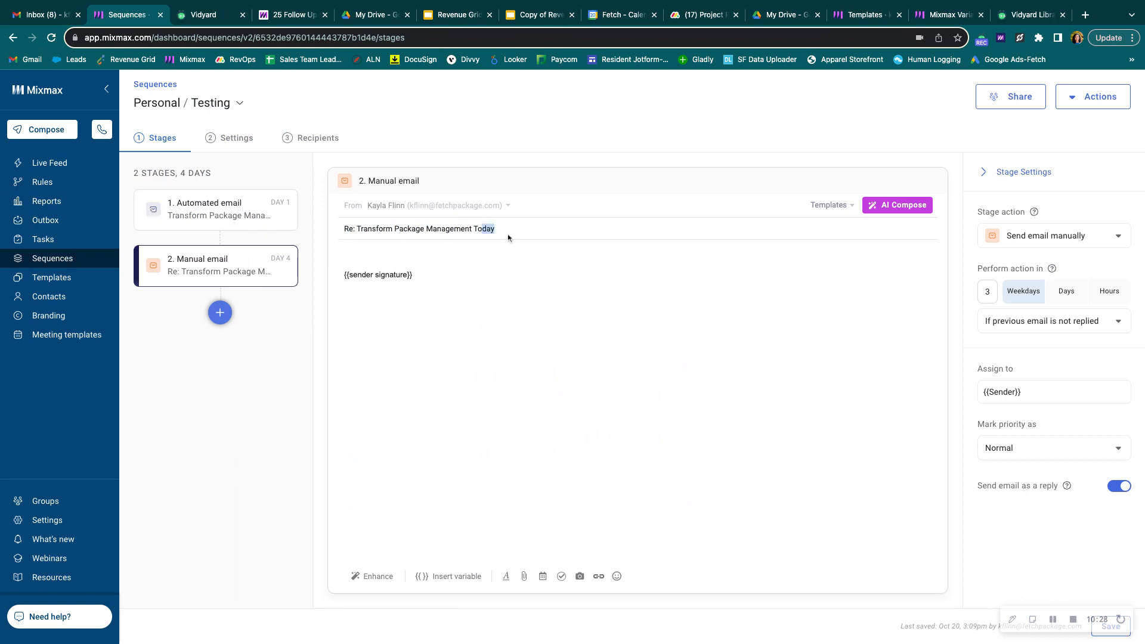
left_click(507, 276)
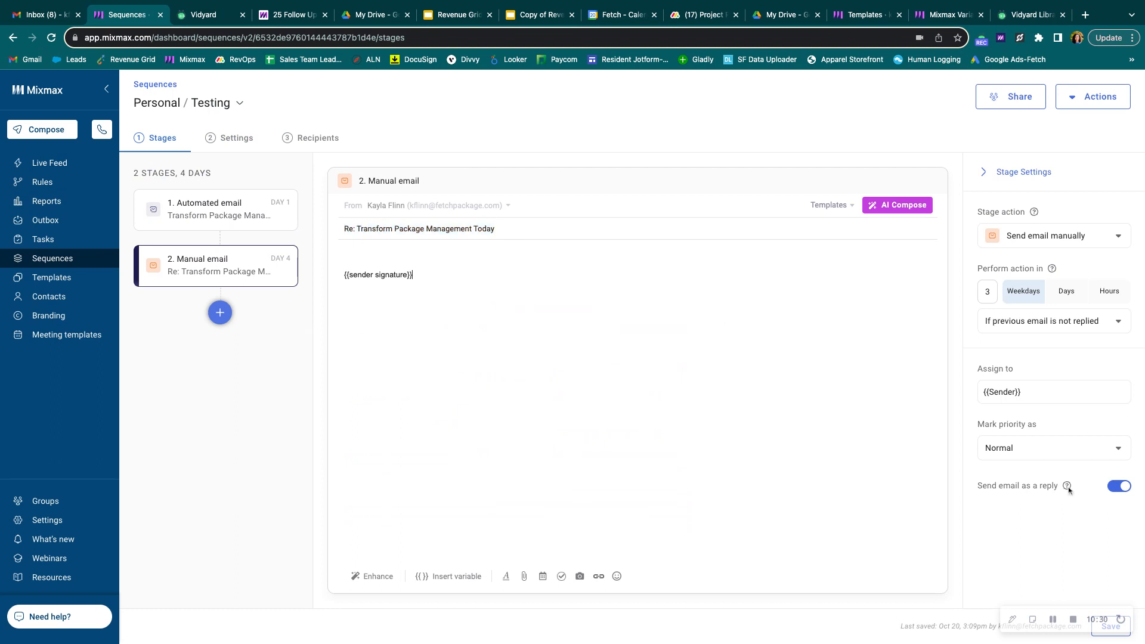
left_click(1120, 487)
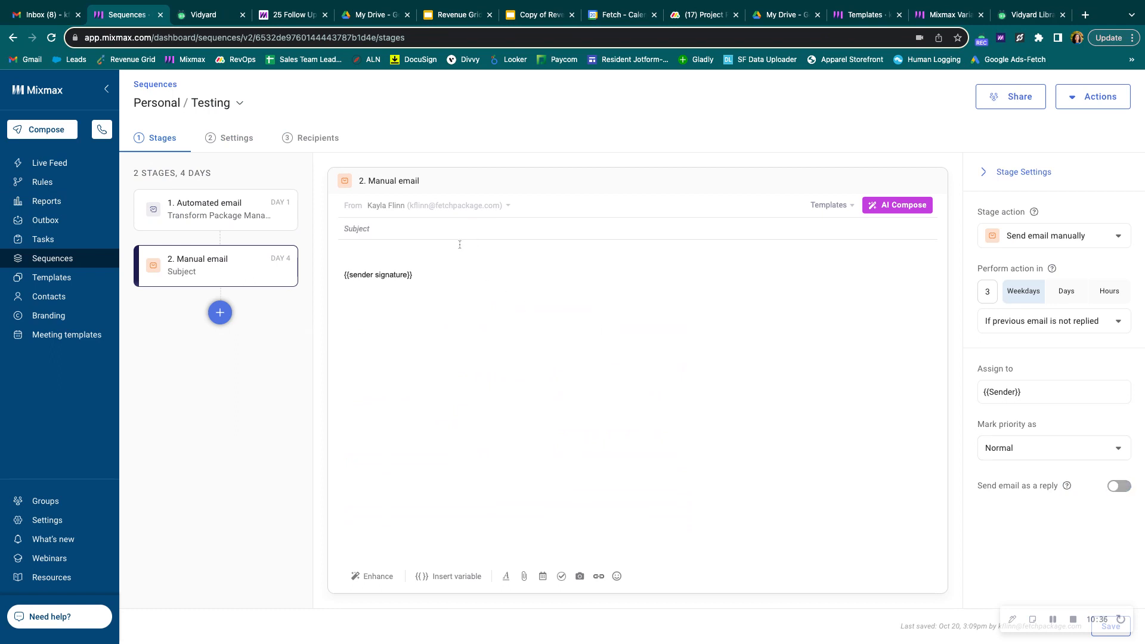
left_click(564, 282)
Set the manual email's delay to 11111116 weekdays, placing the stage on day 11111117.
left_click(987, 285)
left_click(988, 285)
left_click(987, 284)
left_click(988, 300)
left_click(988, 300)
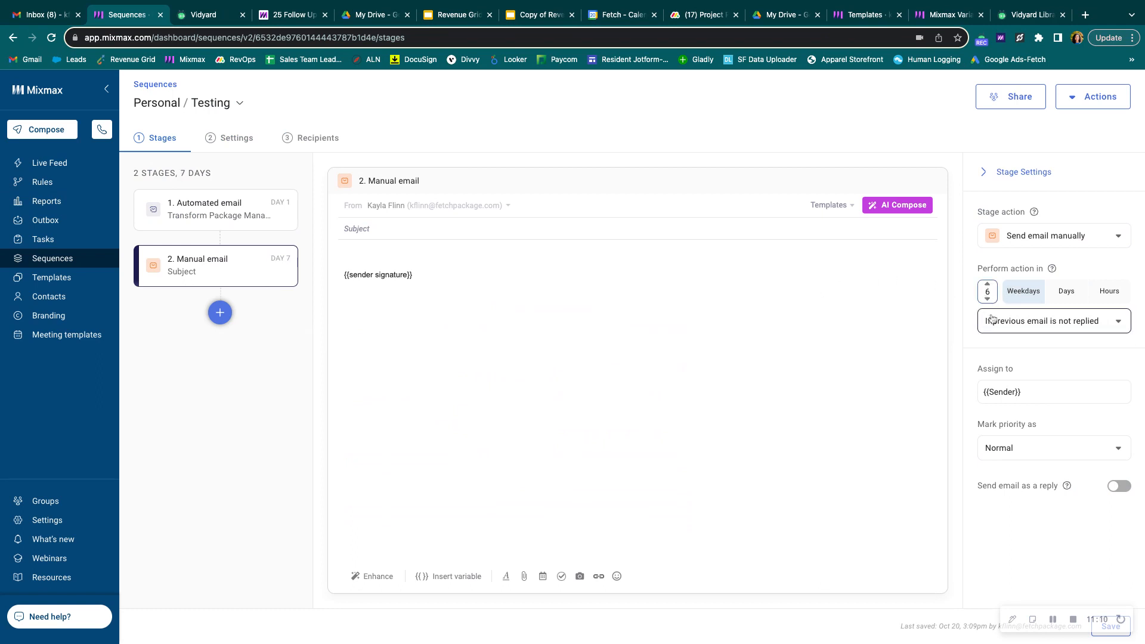
type("1111111")
Try the condition "Regardless if previous email is read/replied" on the manual email and restore "If previous email is not replied".
left_click(1054, 321)
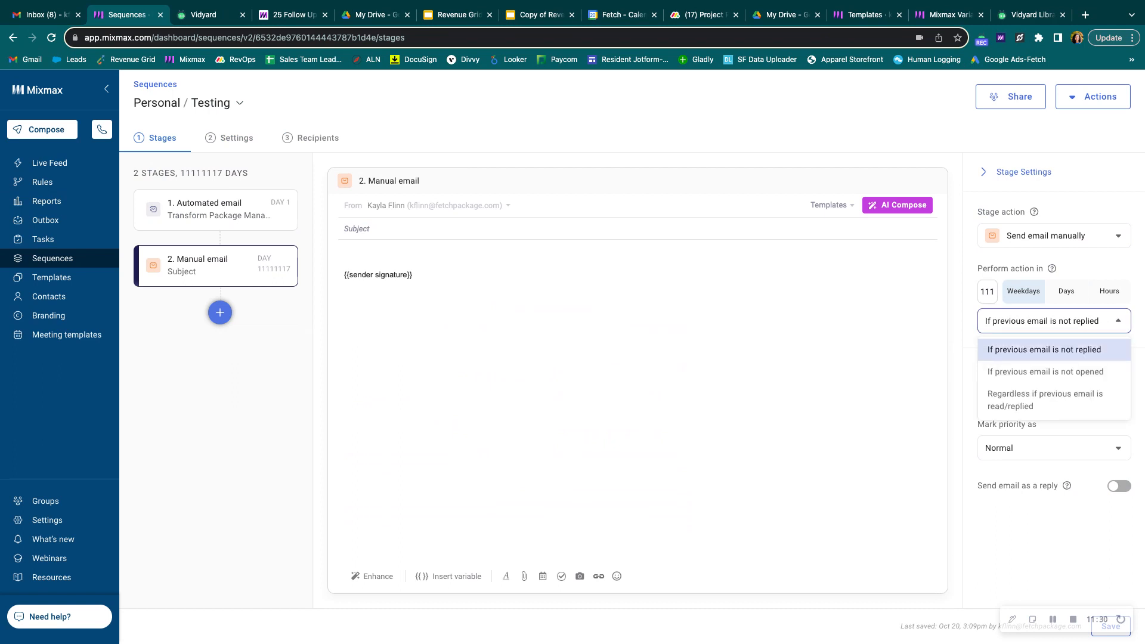
left_click(1053, 407)
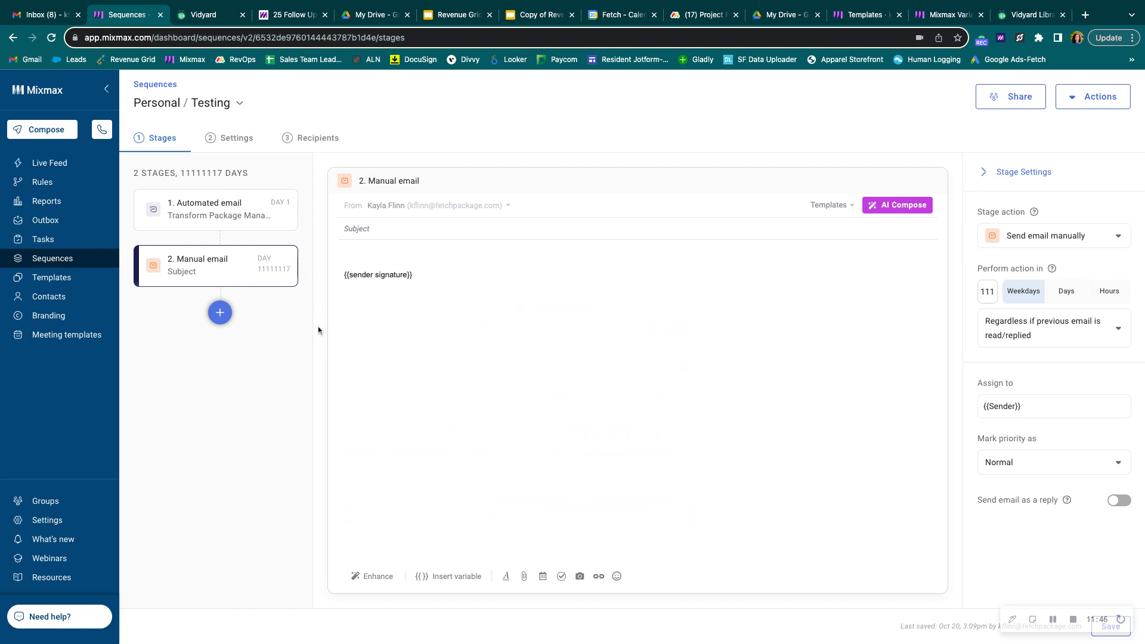
left_click(1014, 341)
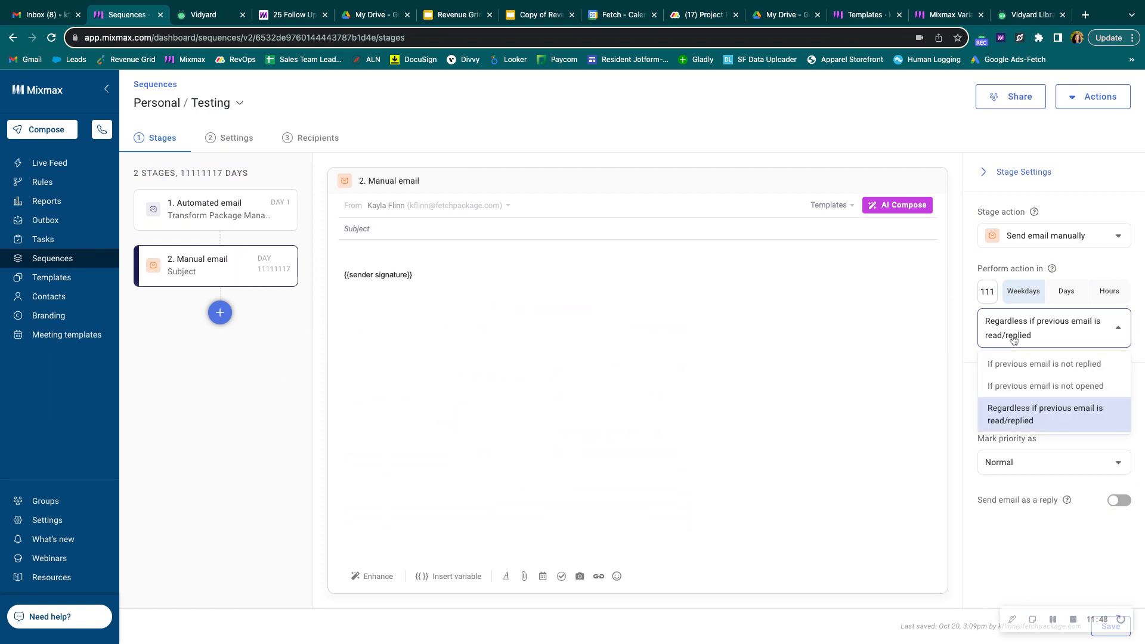
left_click(1018, 364)
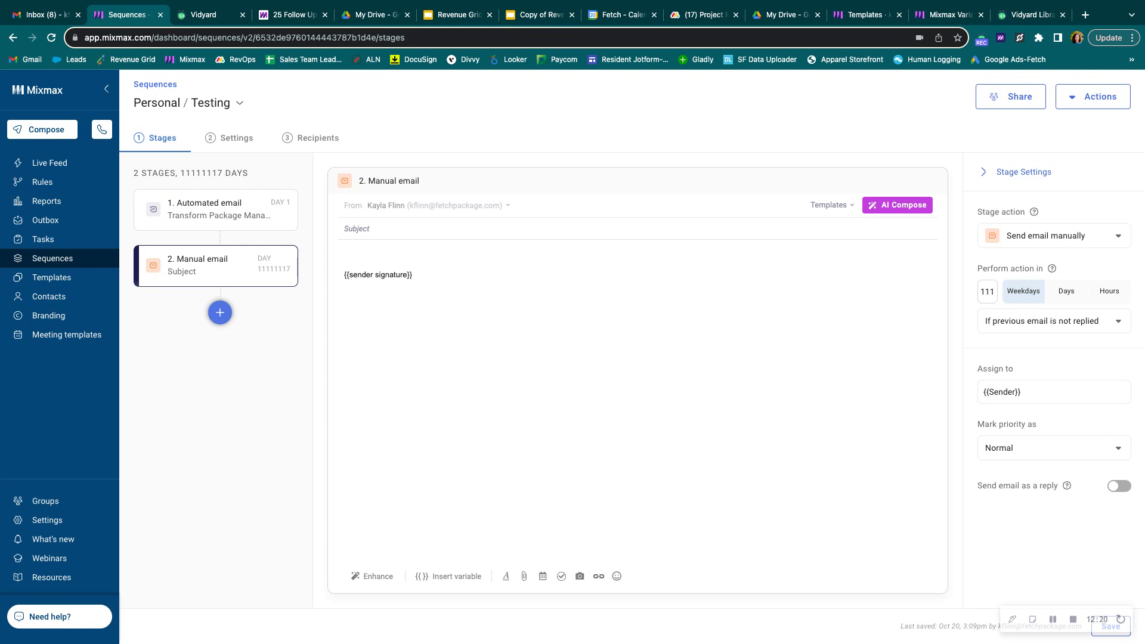
Choose the manual email's priority and add an automated email as the third stage of the sequence.
left_click(1019, 449)
left_click(1021, 475)
left_click(220, 312)
left_click(304, 260)
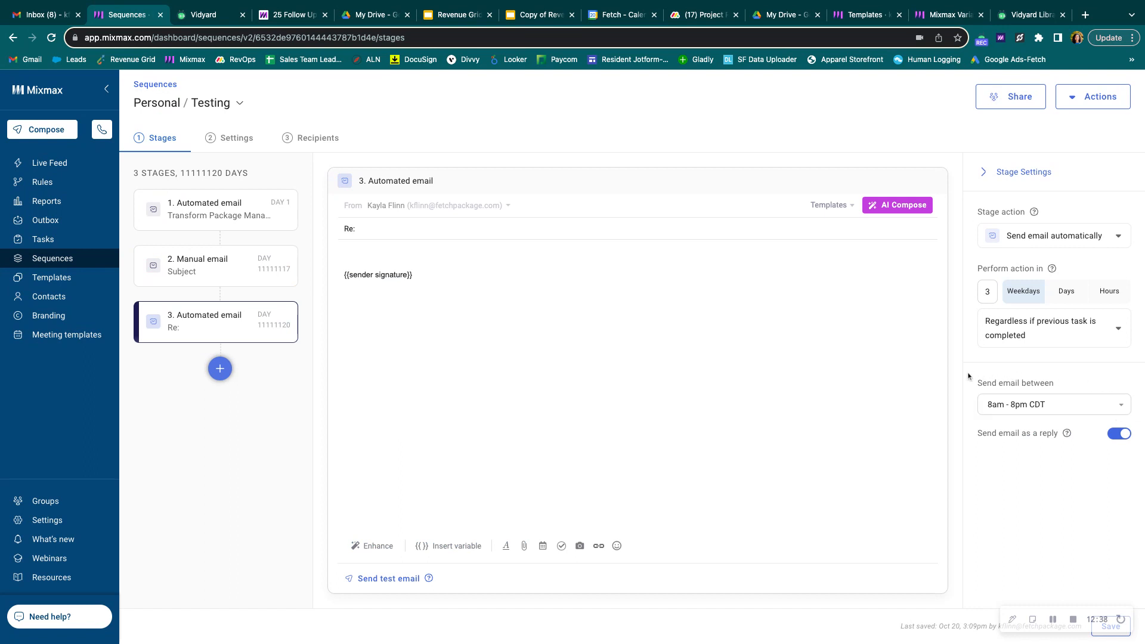
Check the third stage's sending timeframe and reopen the first automated email.
left_click(1015, 407)
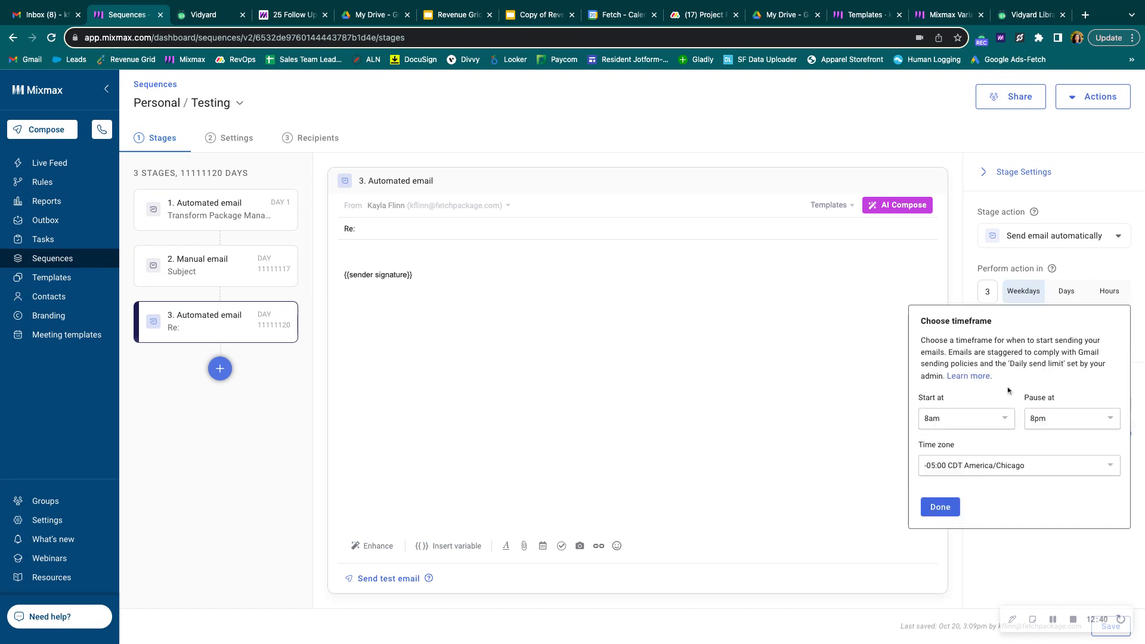
left_click(951, 502)
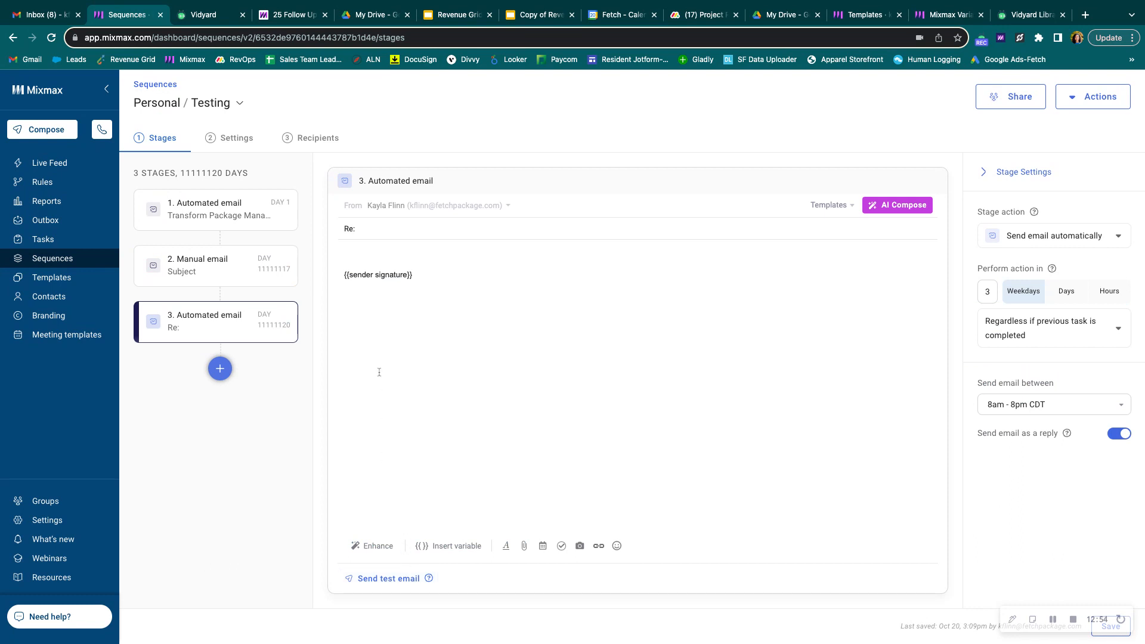
left_click(280, 215)
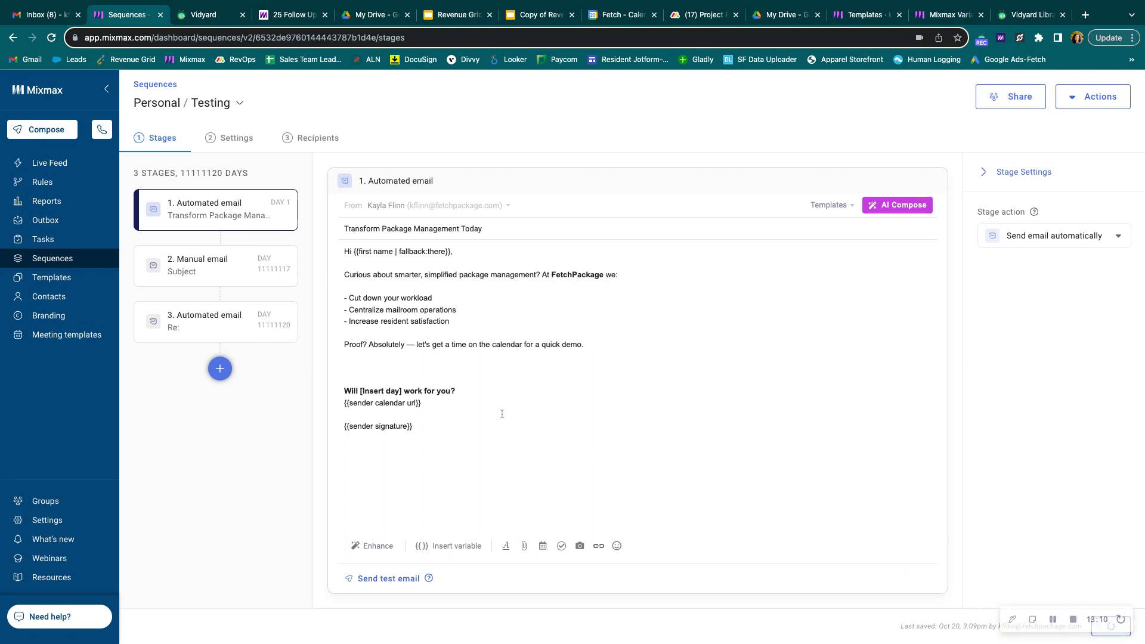
Review the sequence's settings for tracking, recipients, exit criteria, CRMs, unsubscribe, notifications, and CC & BCC.
left_click(244, 149)
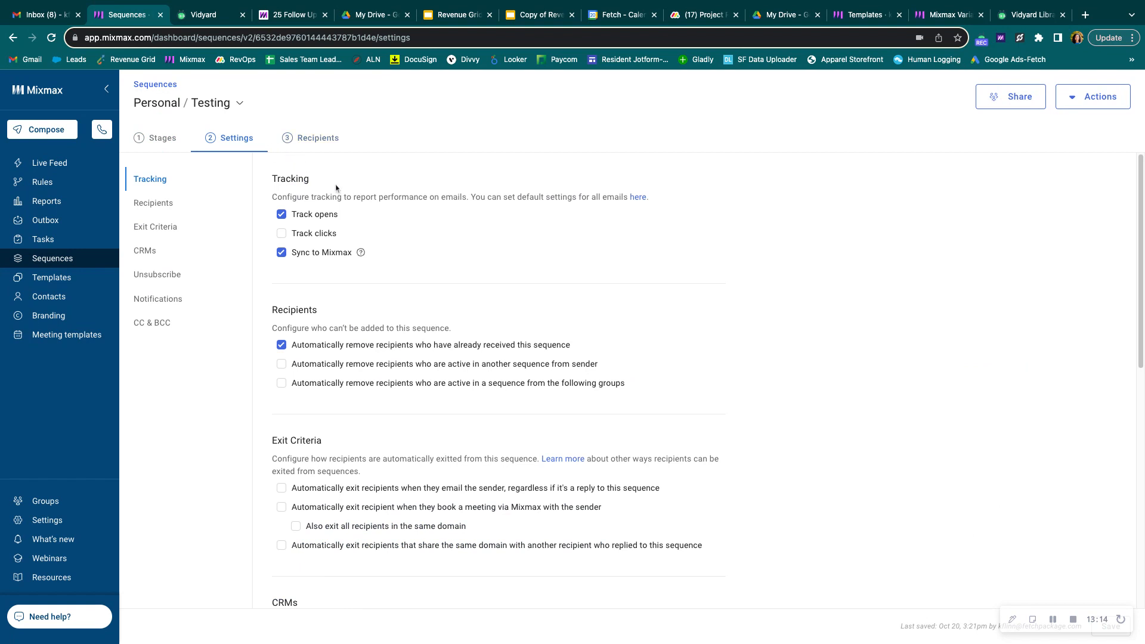
scroll(378, 240, "down", 1)
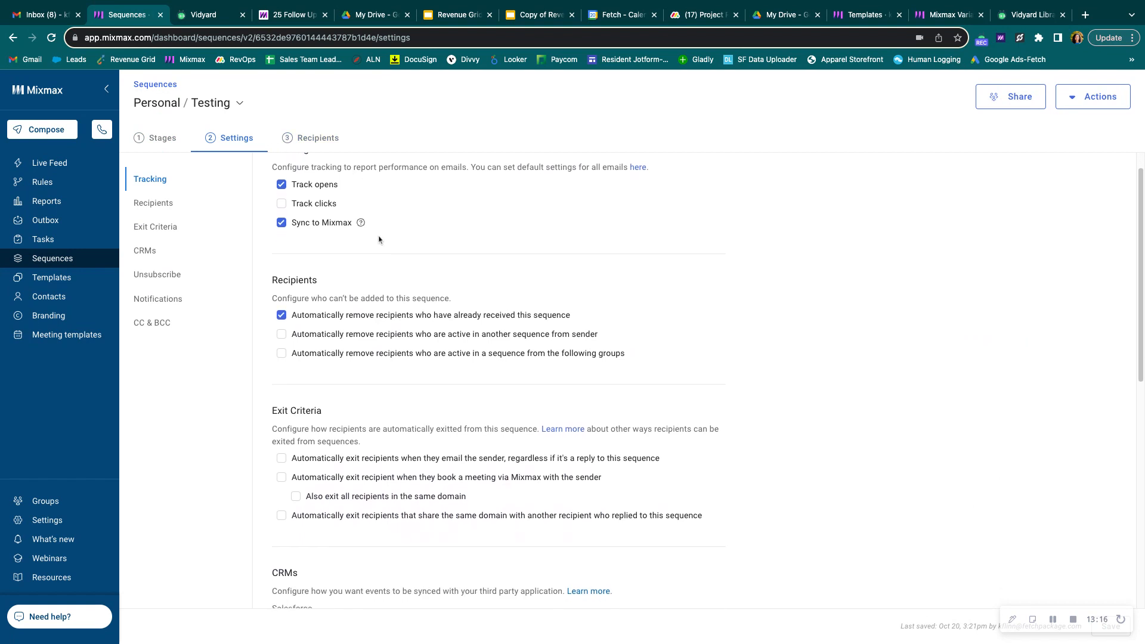
scroll(379, 239, "down", 5)
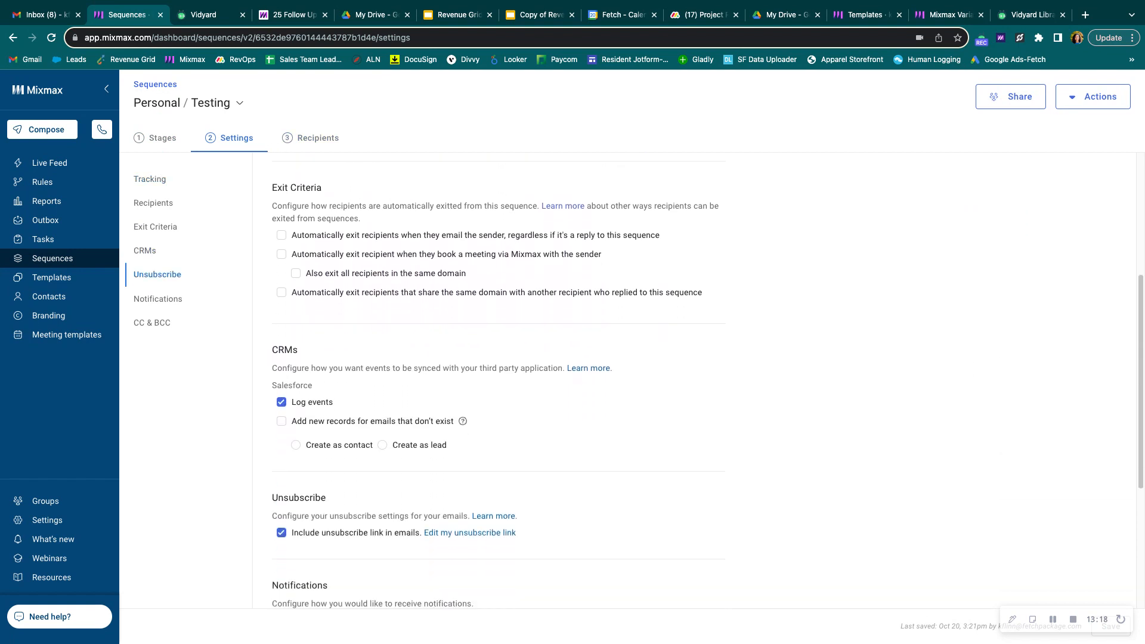
scroll(403, 298, "down", 6)
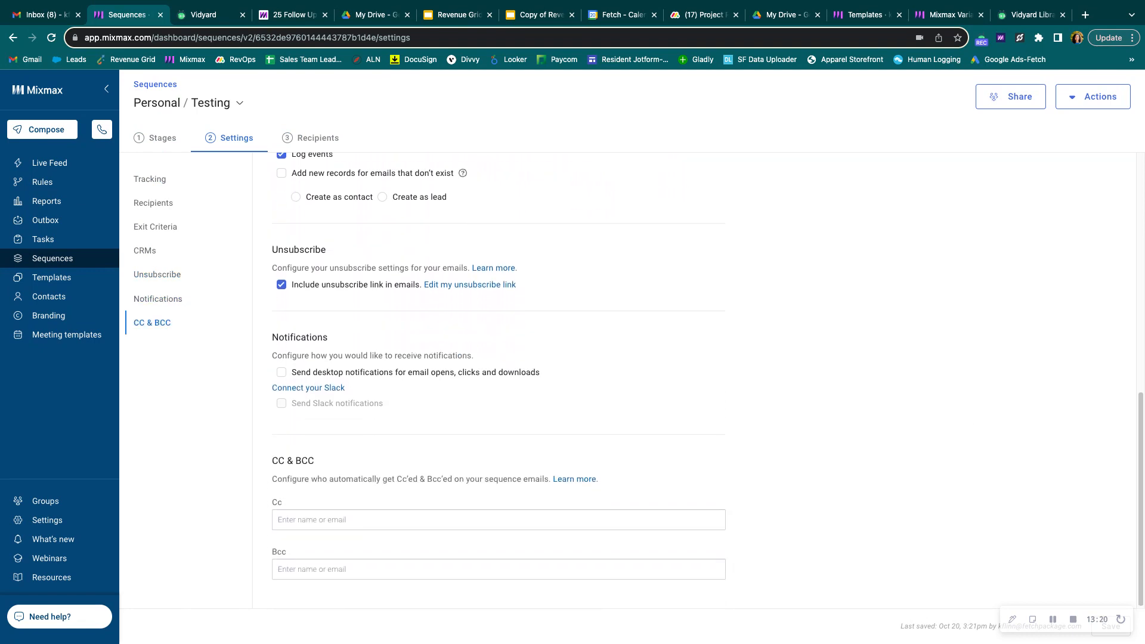
scroll(404, 298, "up", 10)
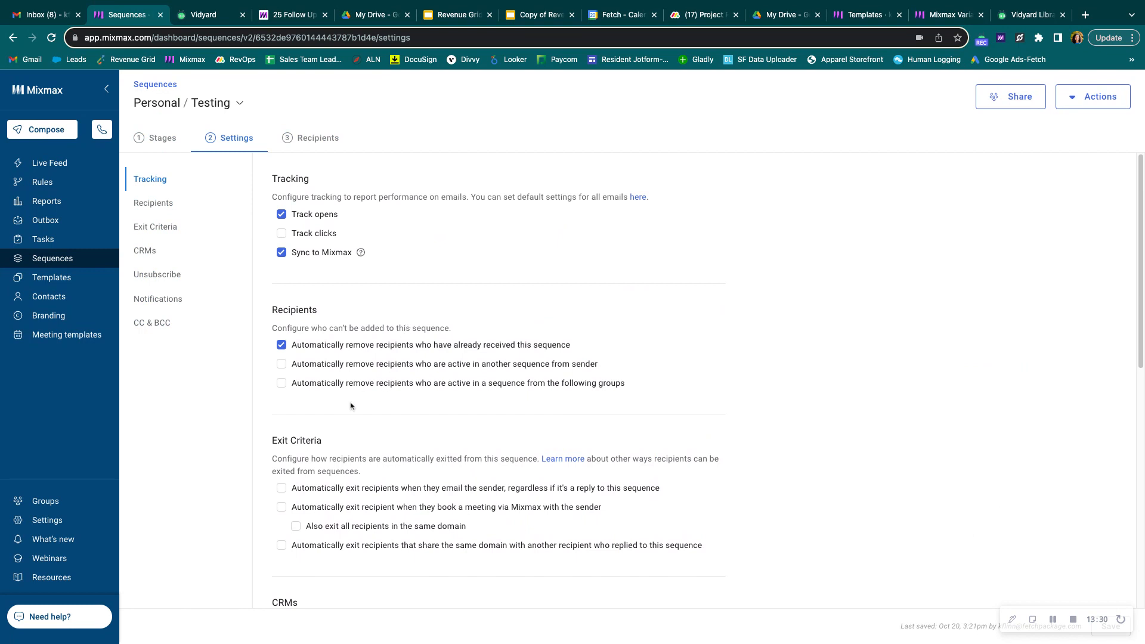
scroll(350, 405, "down", 3)
scroll(350, 406, "down", 3)
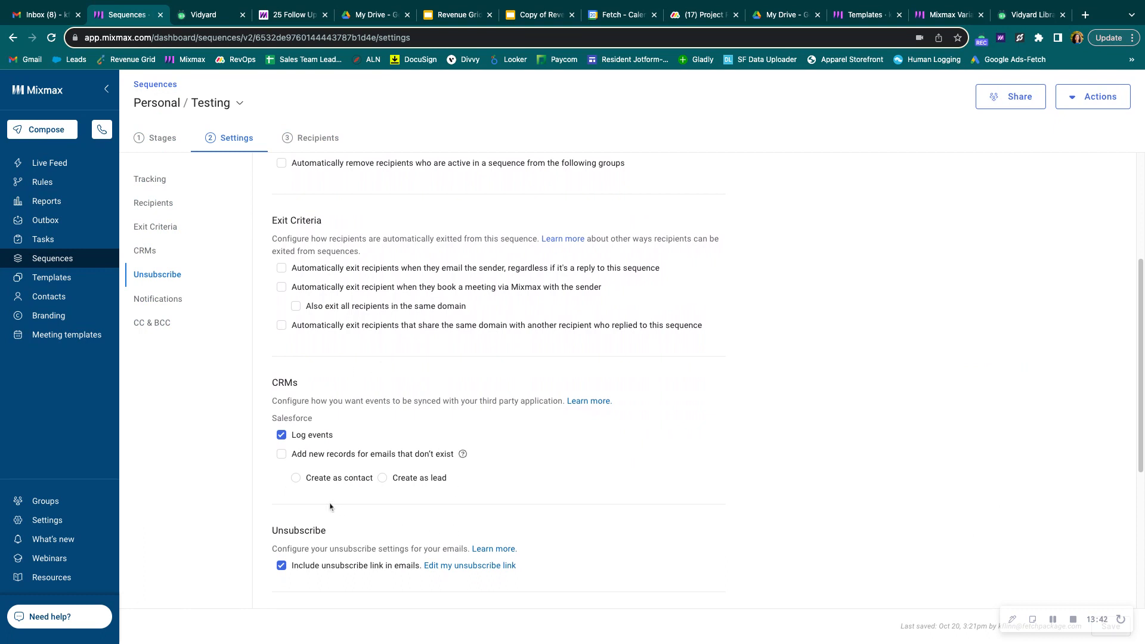
scroll(331, 507, "down", 5)
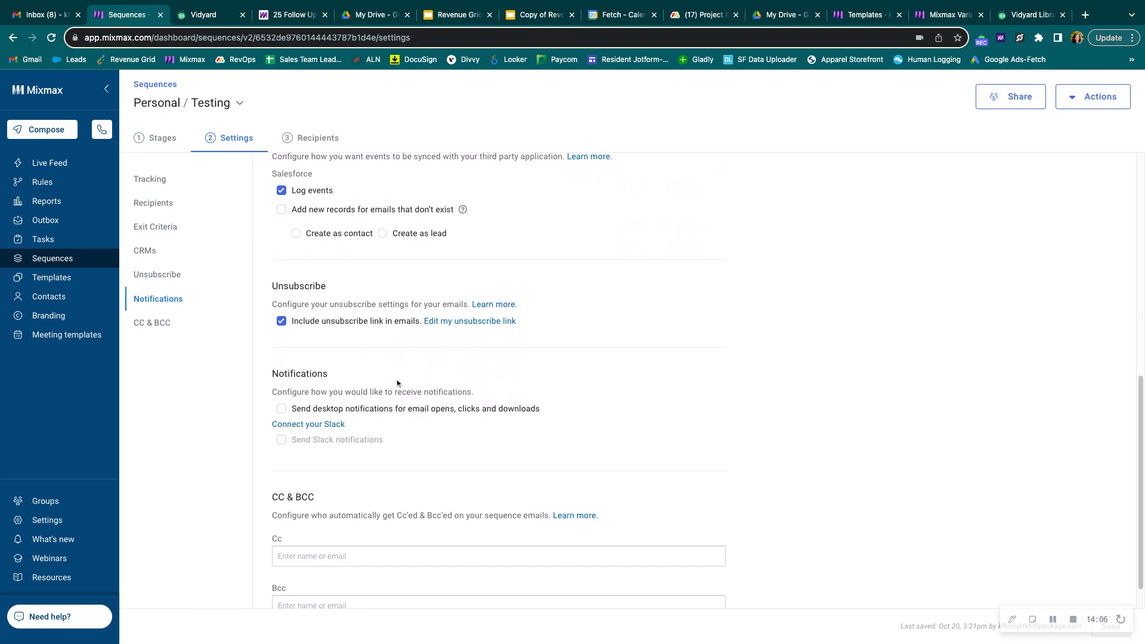
scroll(396, 379, "down", 2)
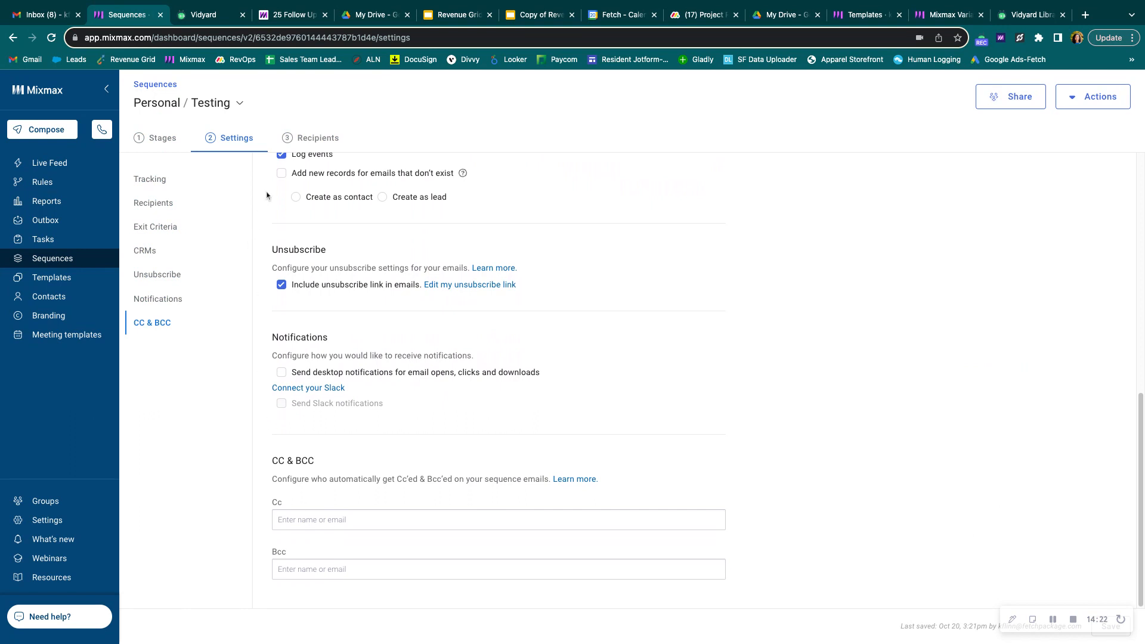
Start adding recipients to the sequence from the Salesforce contacts list named Testing.
left_click(299, 141)
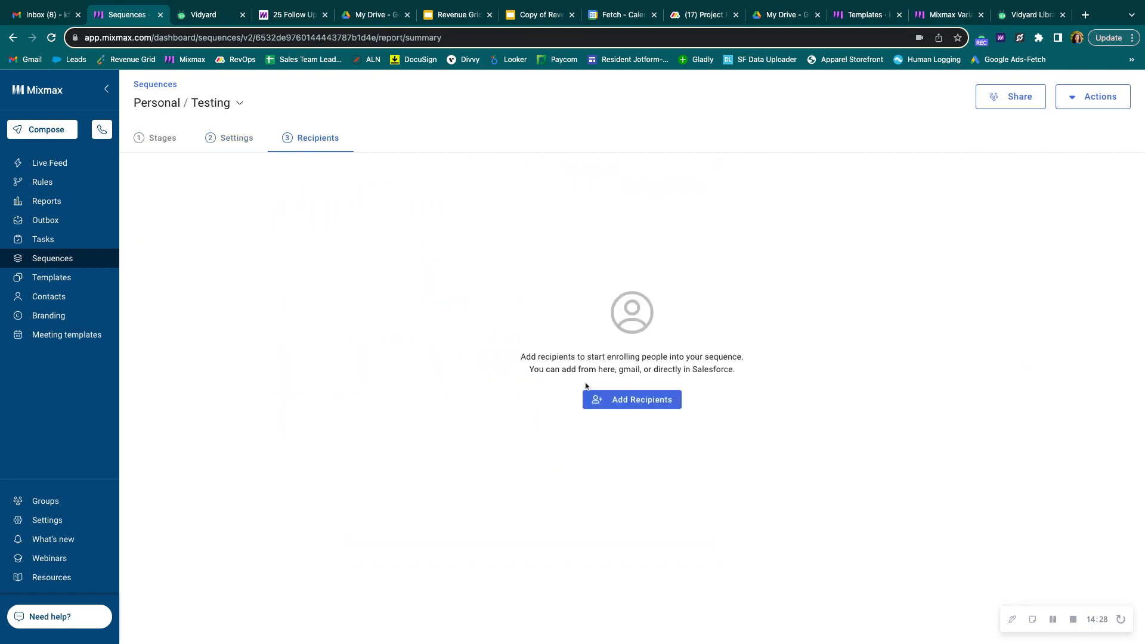
left_click(618, 401)
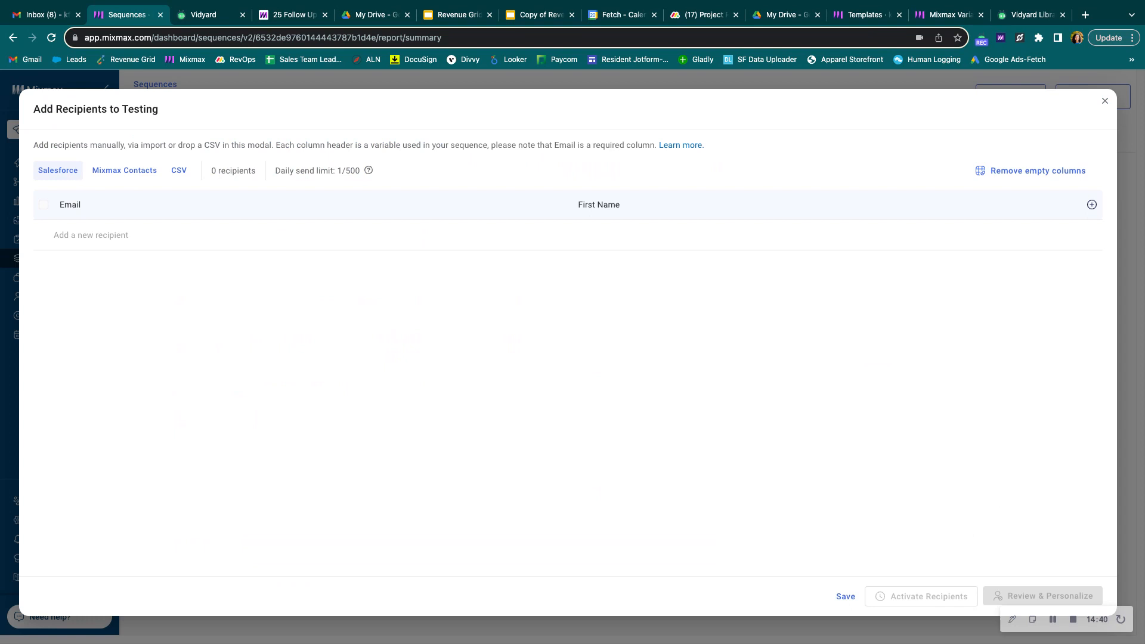
left_click(58, 170)
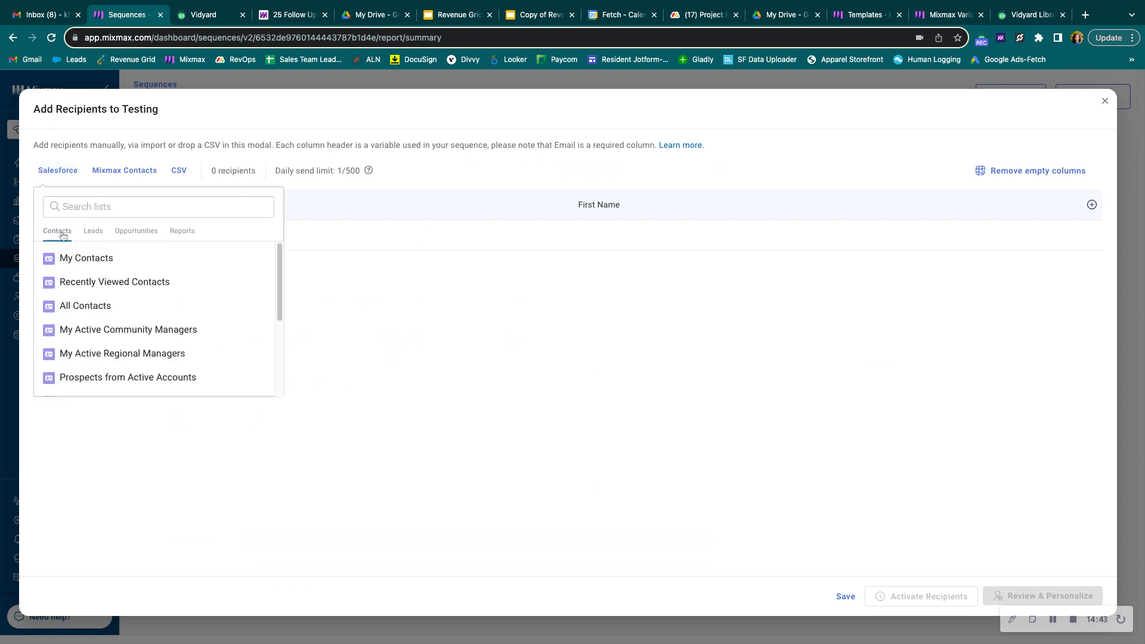
left_click(97, 232)
left_click(191, 234)
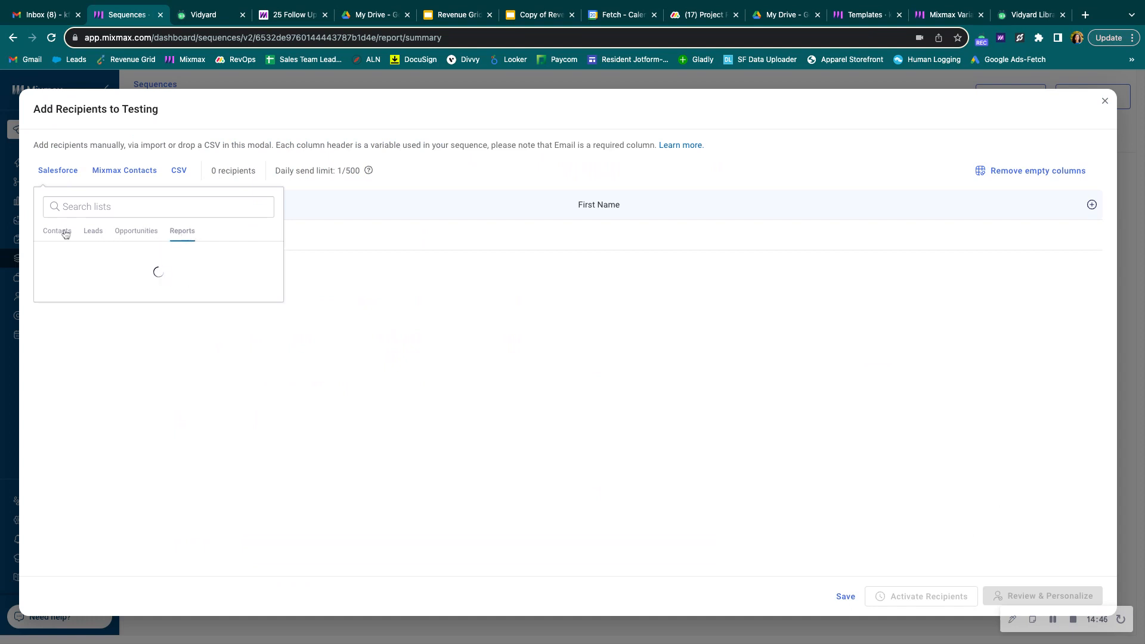
left_click(50, 235)
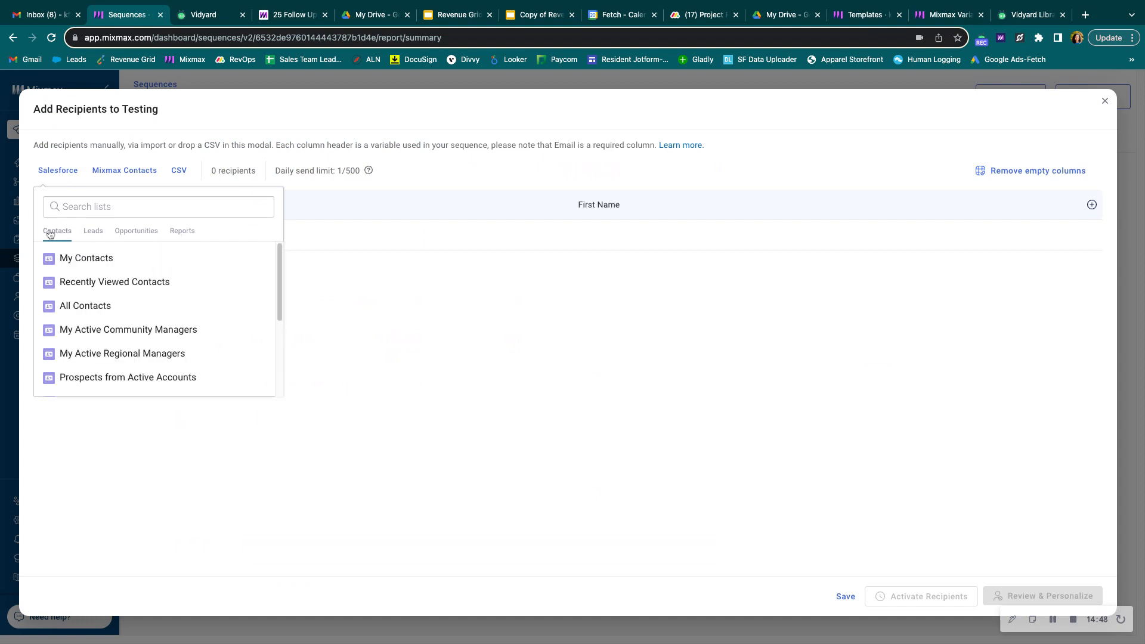
scroll(147, 288, "down", 10)
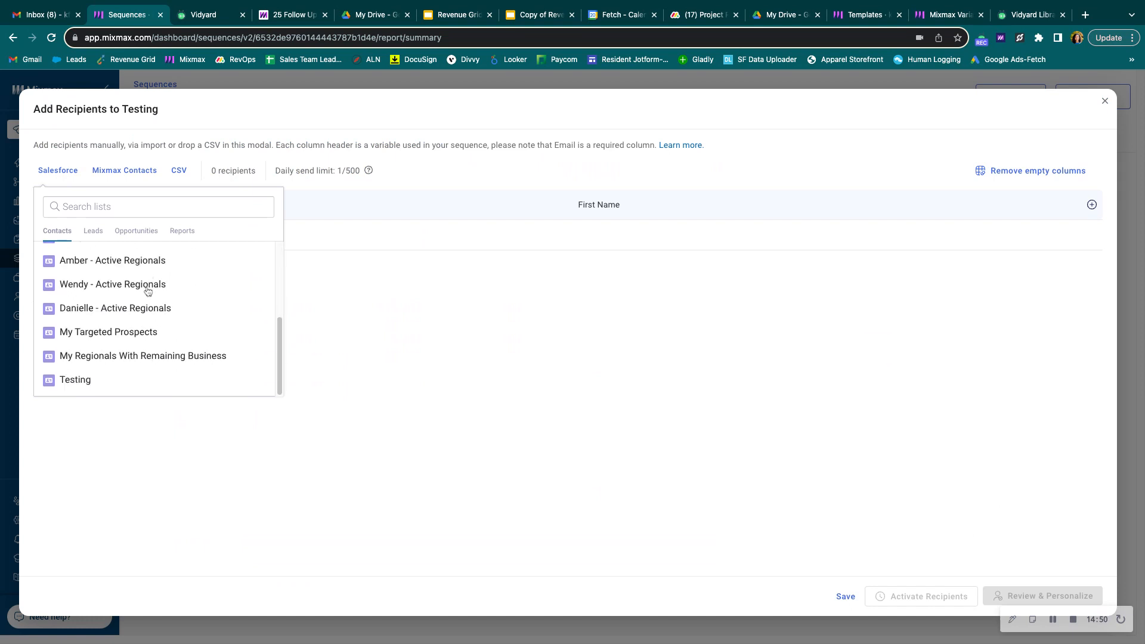
left_click(56, 235)
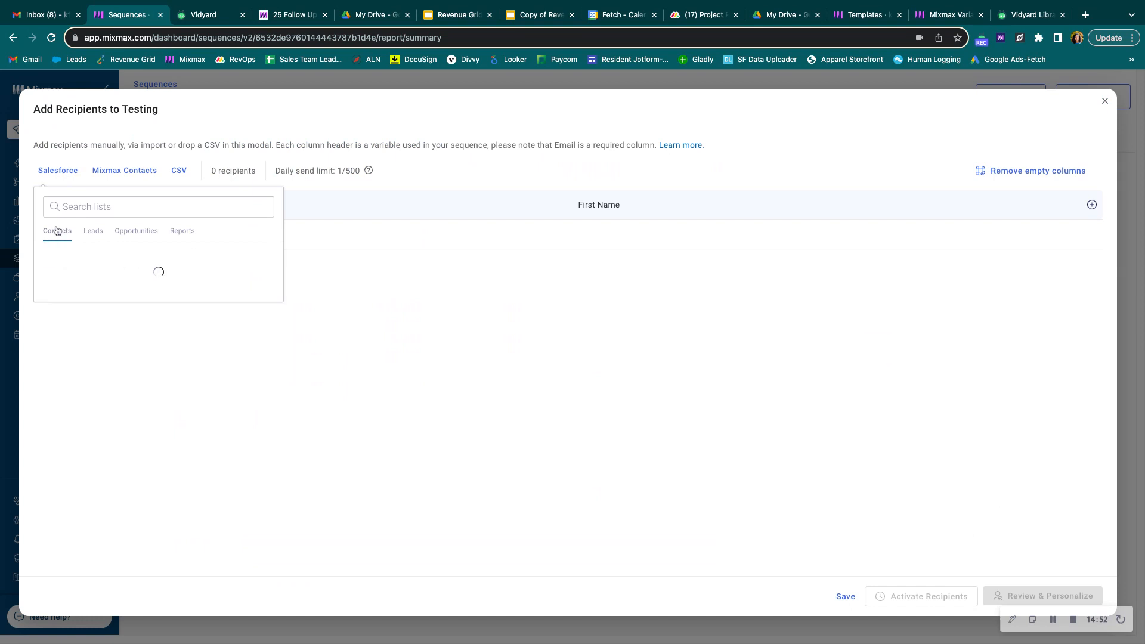
scroll(117, 297, "down", 5)
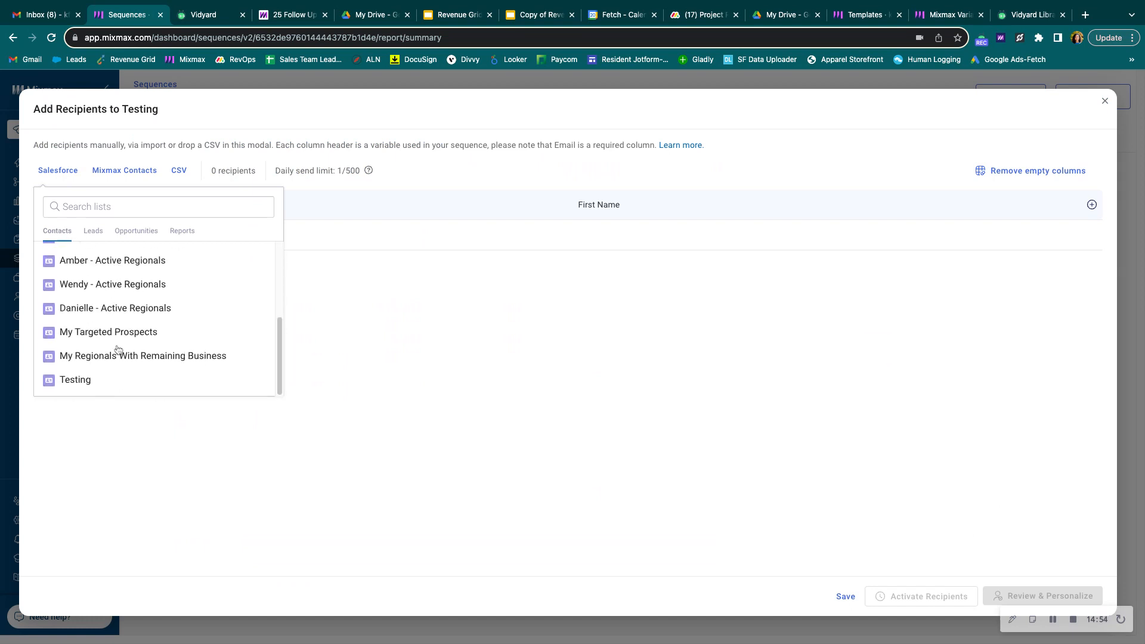
left_click(107, 381)
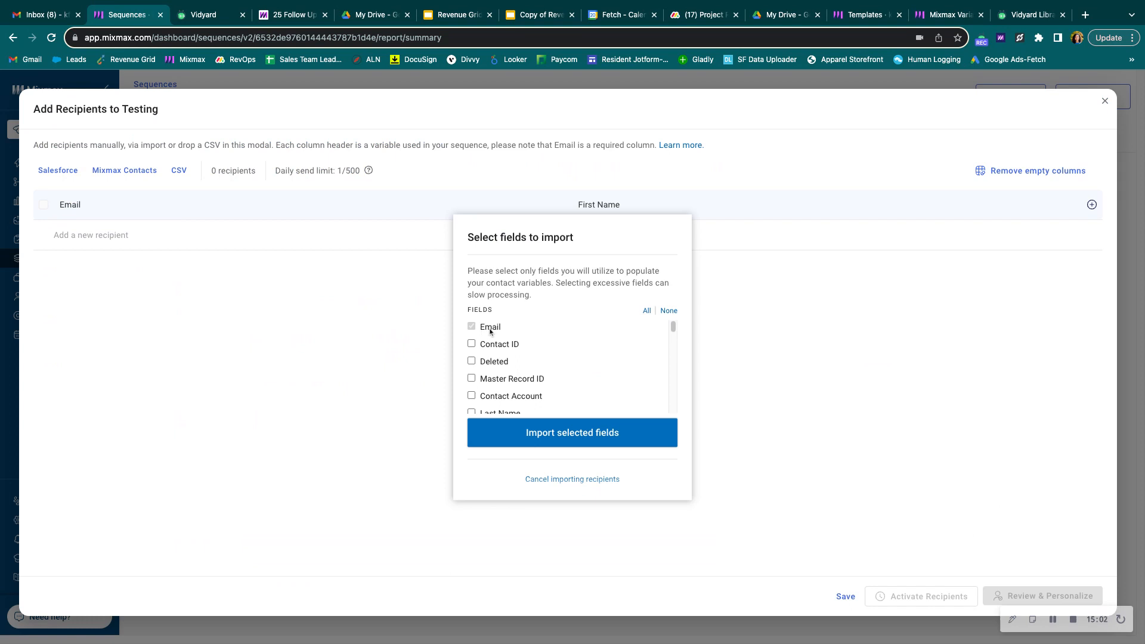
Look through the Salesforce contact fields, select First Name, import the selected fields, and leave the recipient window without saving.
scroll(490, 331, "down", 3)
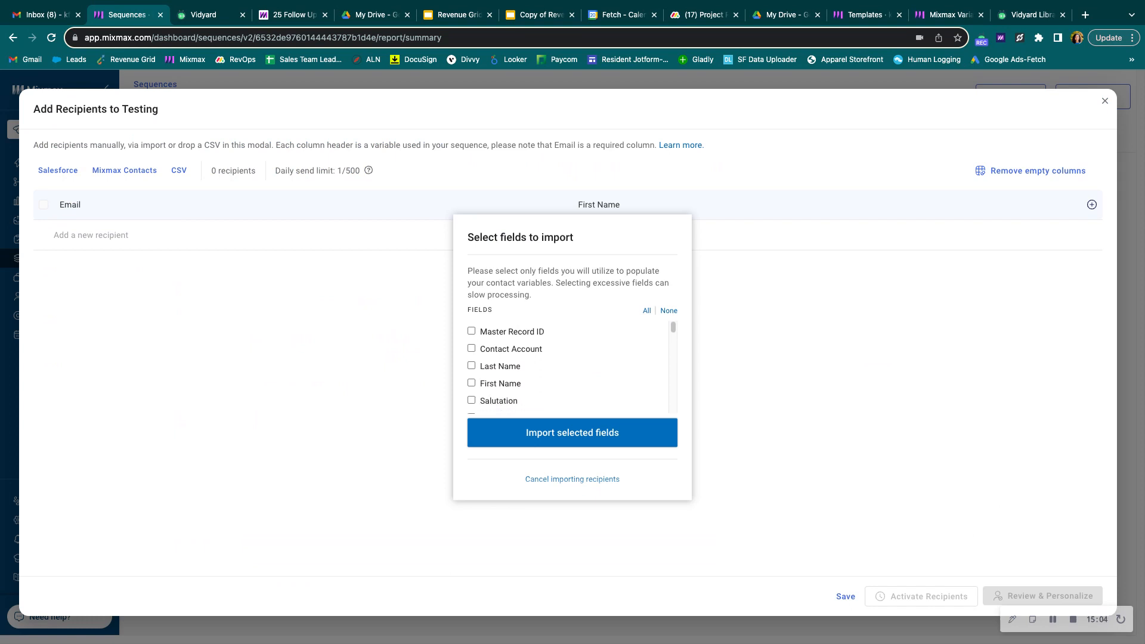
scroll(570, 367, "up", 4)
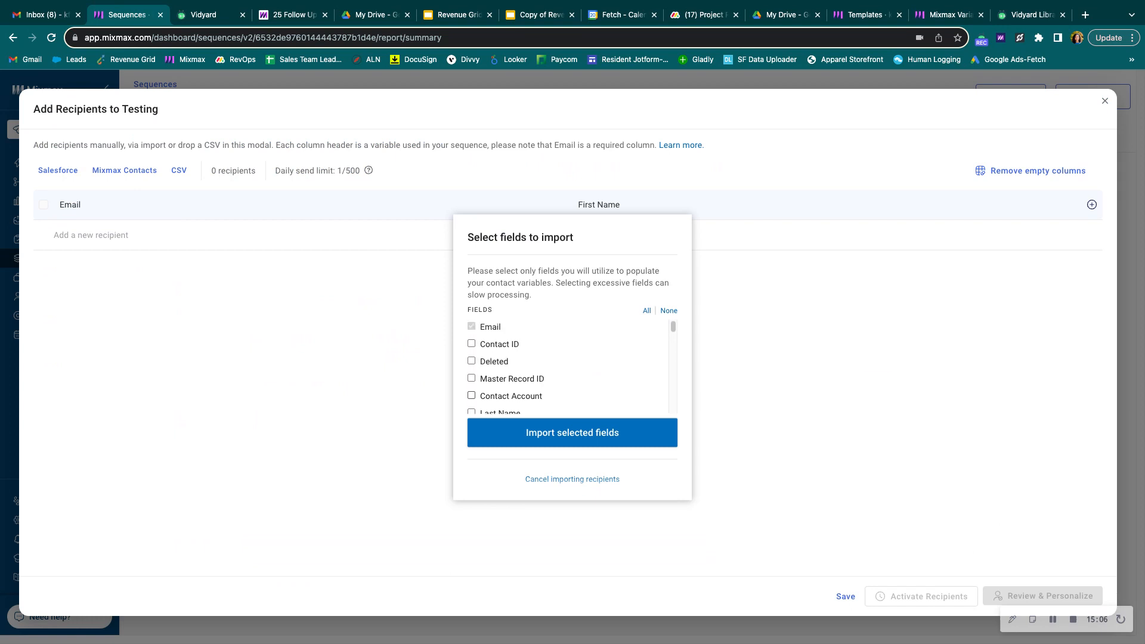
scroll(505, 383, "down", 2)
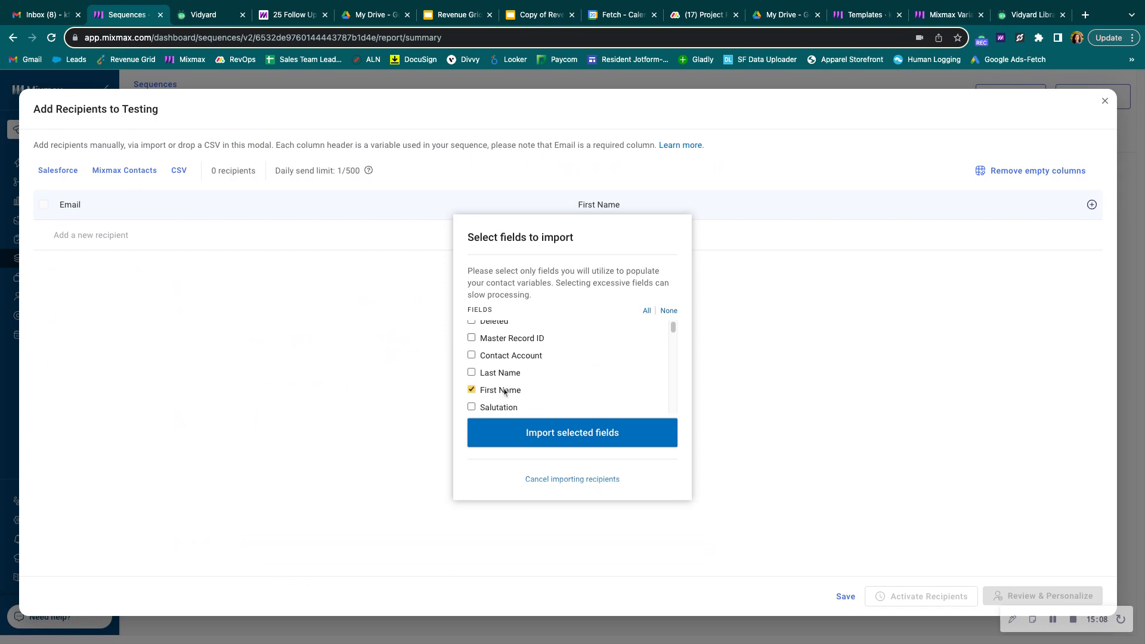
scroll(517, 357, "down", 10)
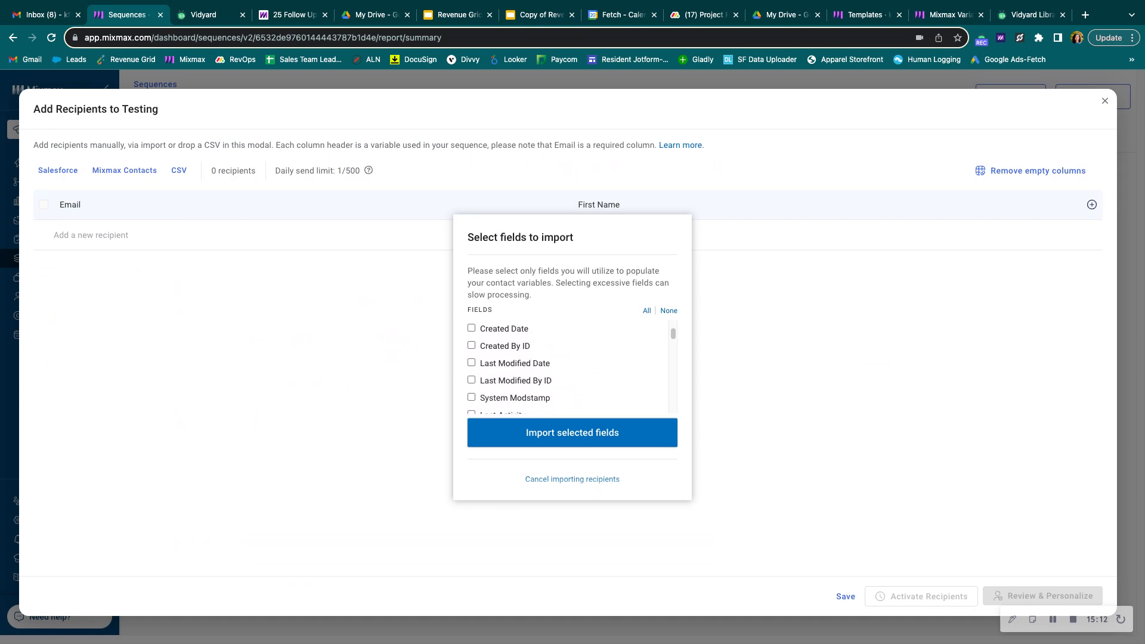
scroll(569, 367, "down", 15)
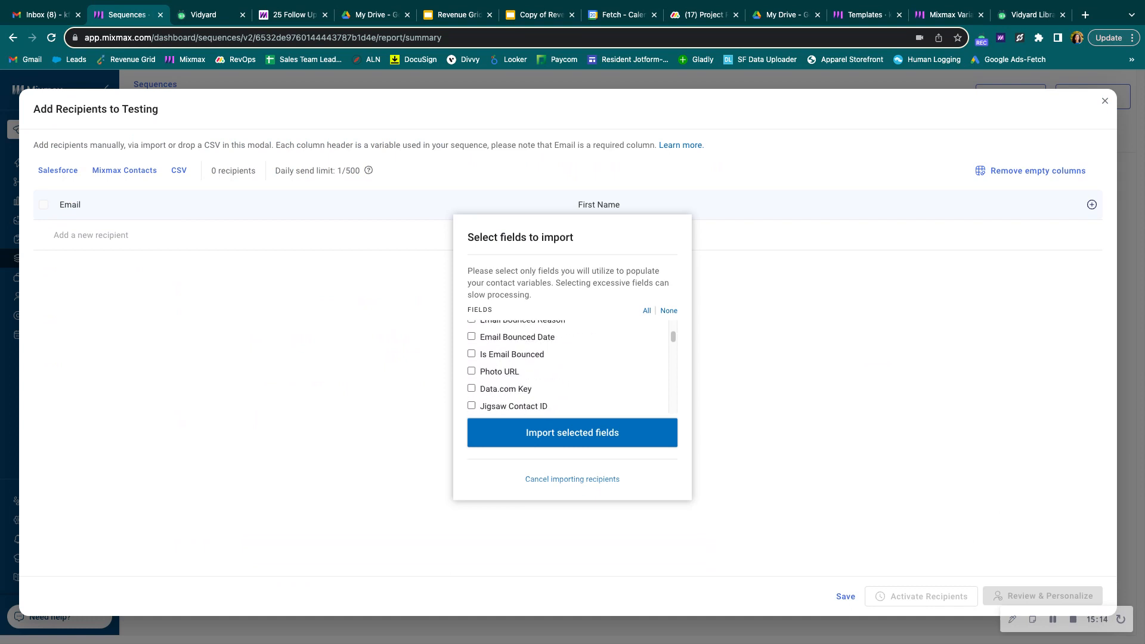
scroll(570, 367, "up", 20)
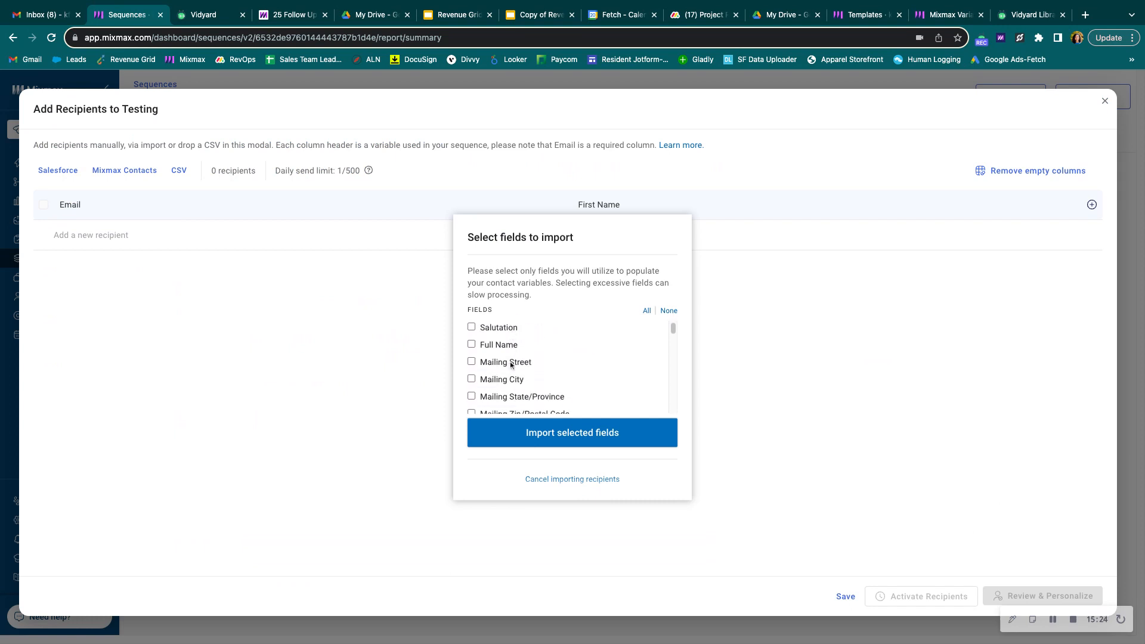
scroll(510, 365, "down", 10)
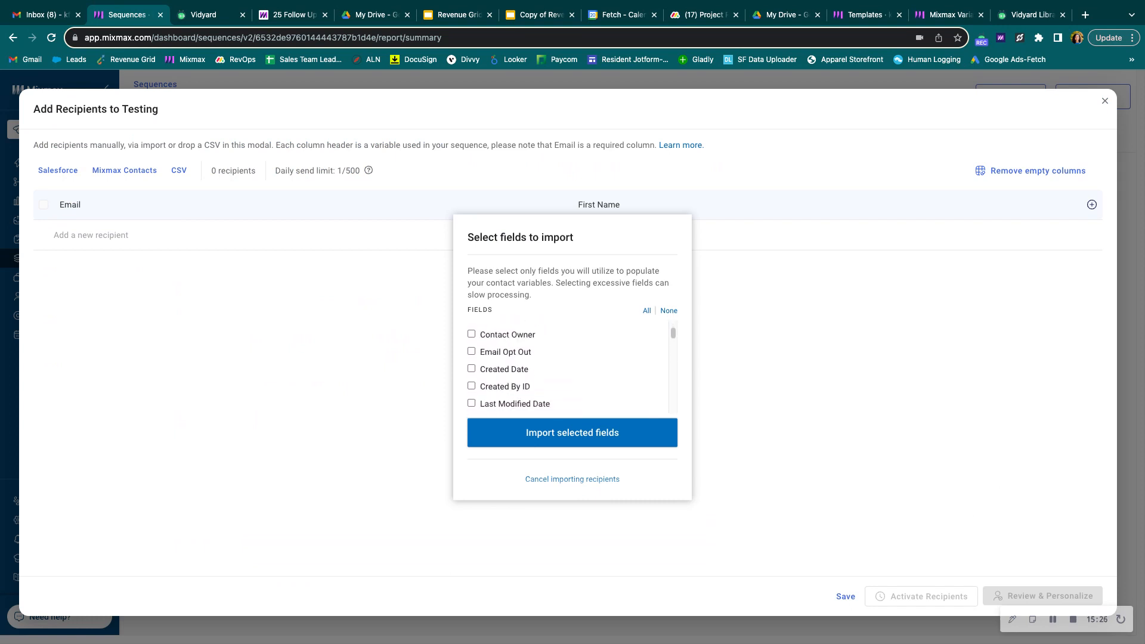
scroll(566, 367, "down", 6)
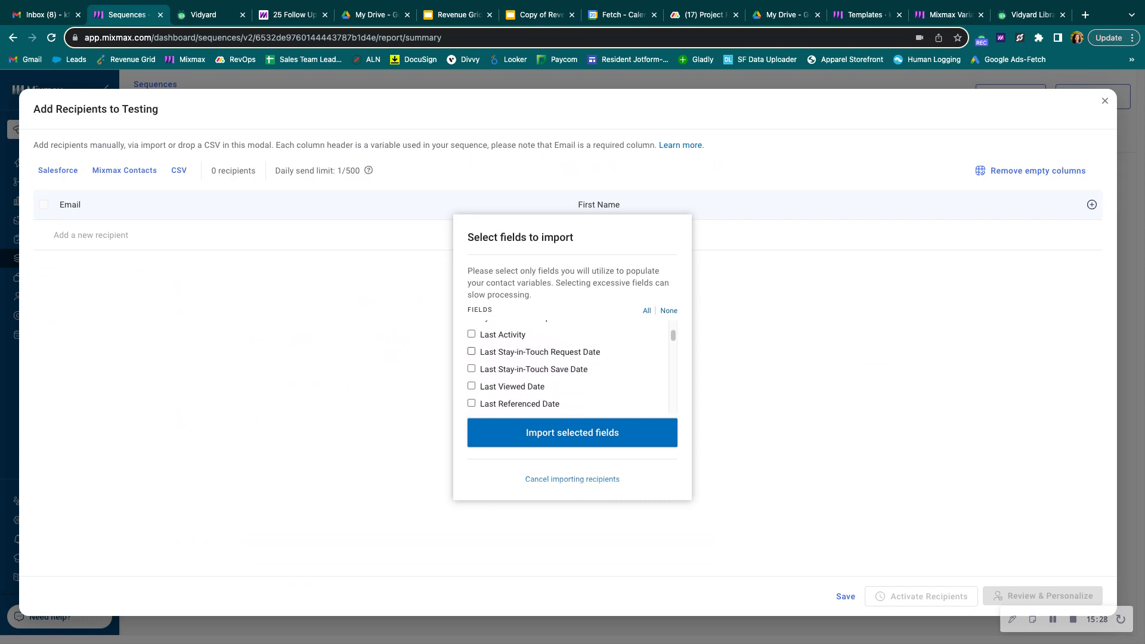
scroll(567, 367, "down", 2)
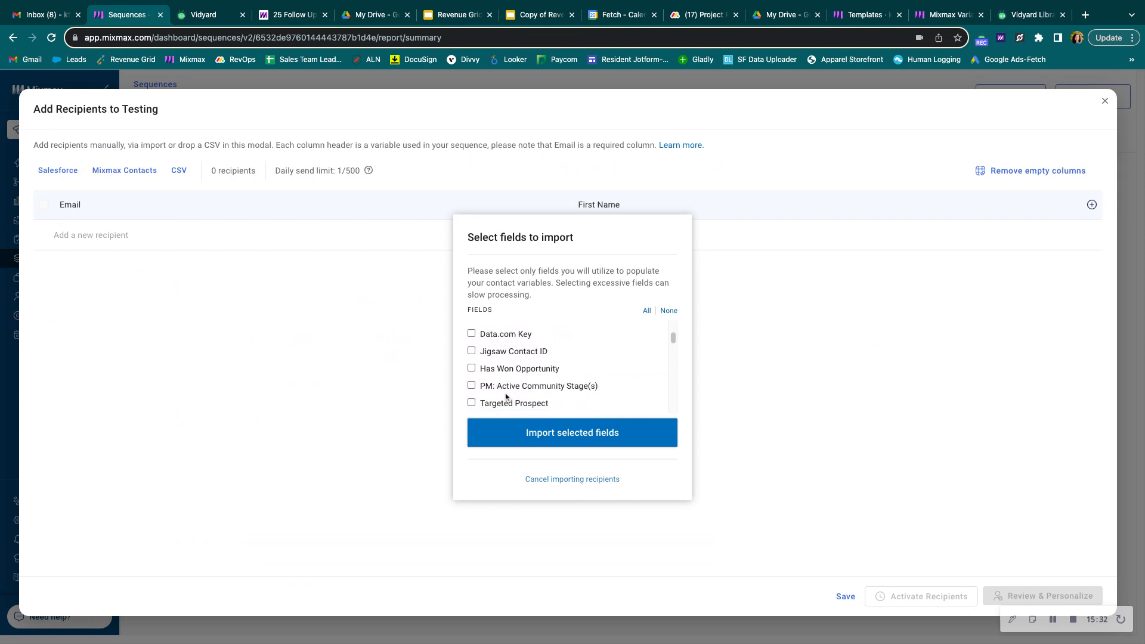
scroll(507, 393, "up", 6)
scroll(506, 397, "up", 10)
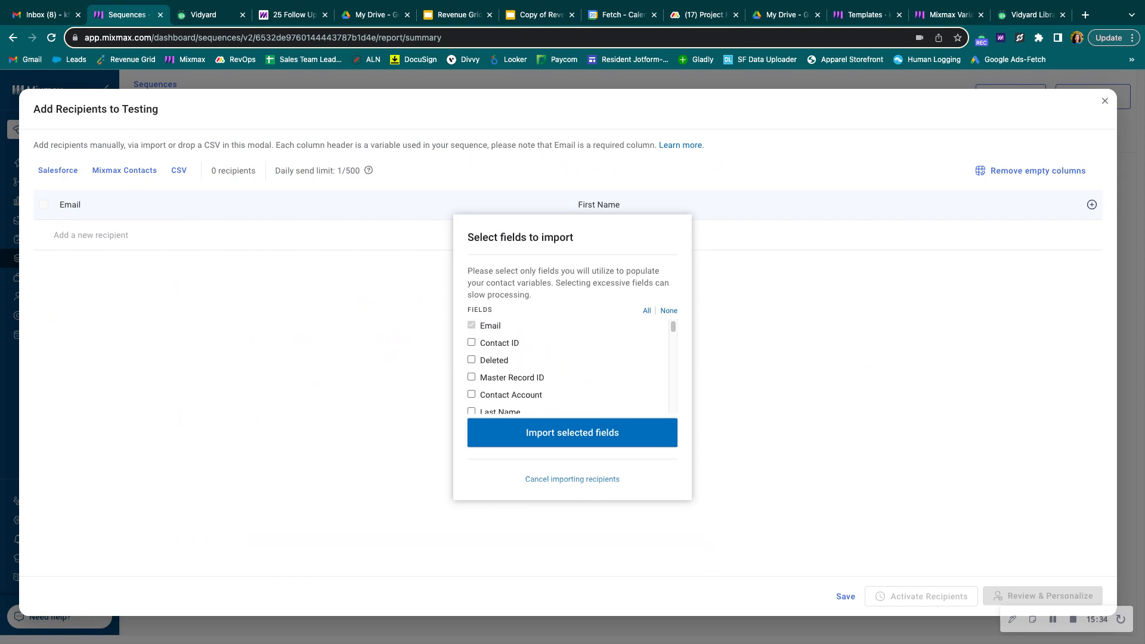
left_click(558, 433)
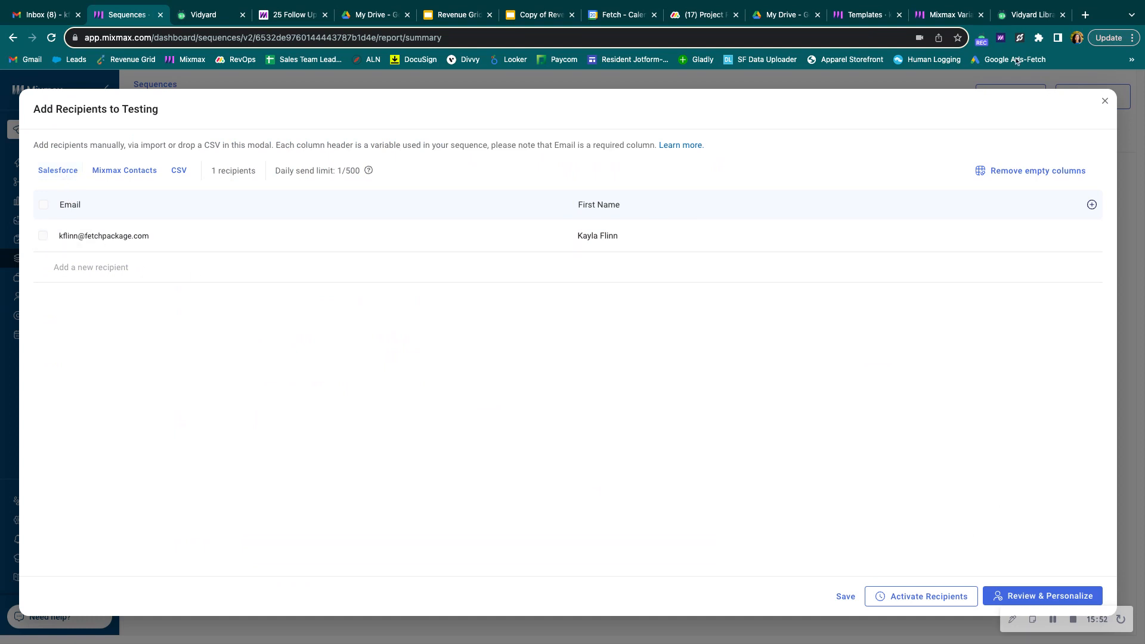
left_click(1104, 101)
Reopen the Testing sequence's recipient window and view the Mixmax contact lists available as a source.
left_click(659, 396)
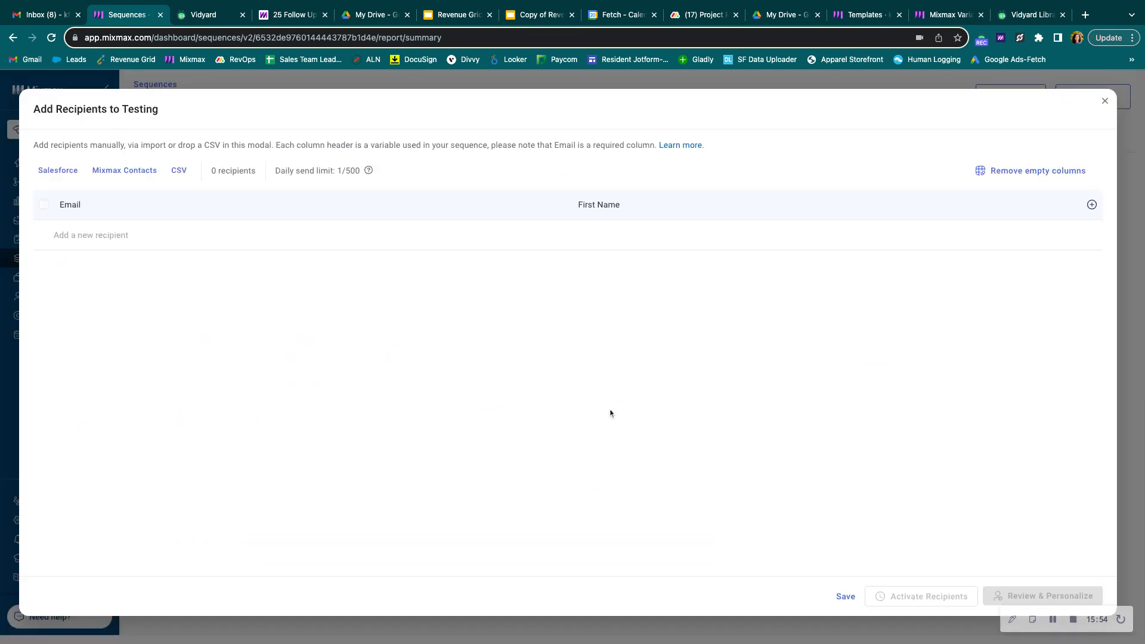
left_click(135, 174)
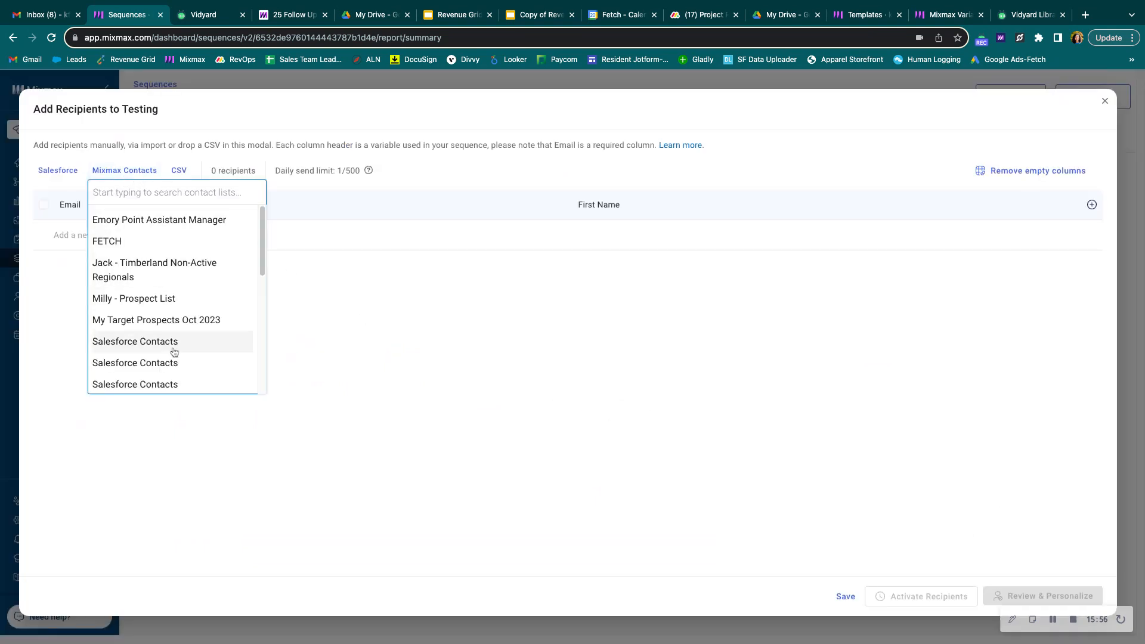
left_click(272, 309)
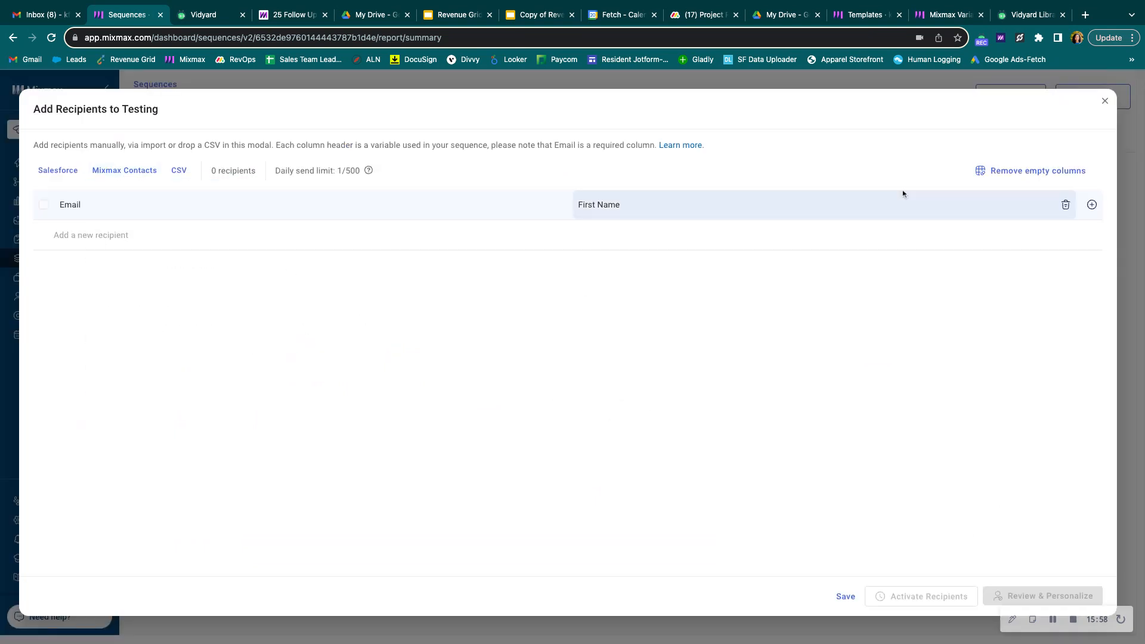
left_click(1105, 100)
Create a contact group named test and view its list import options without importing anything.
left_click(66, 300)
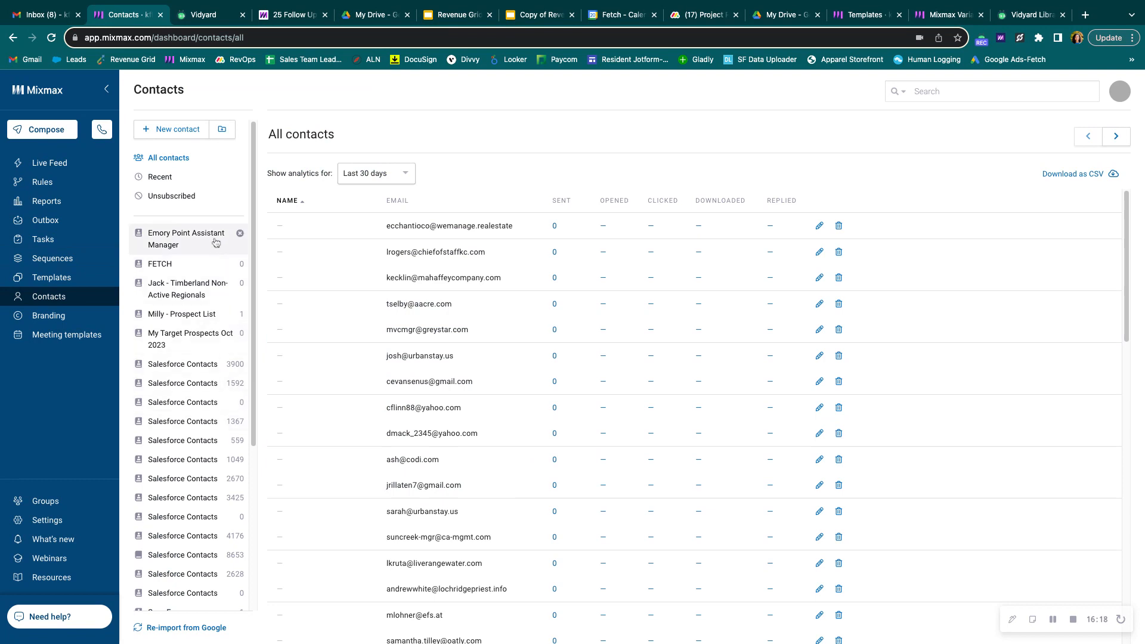
left_click(222, 129)
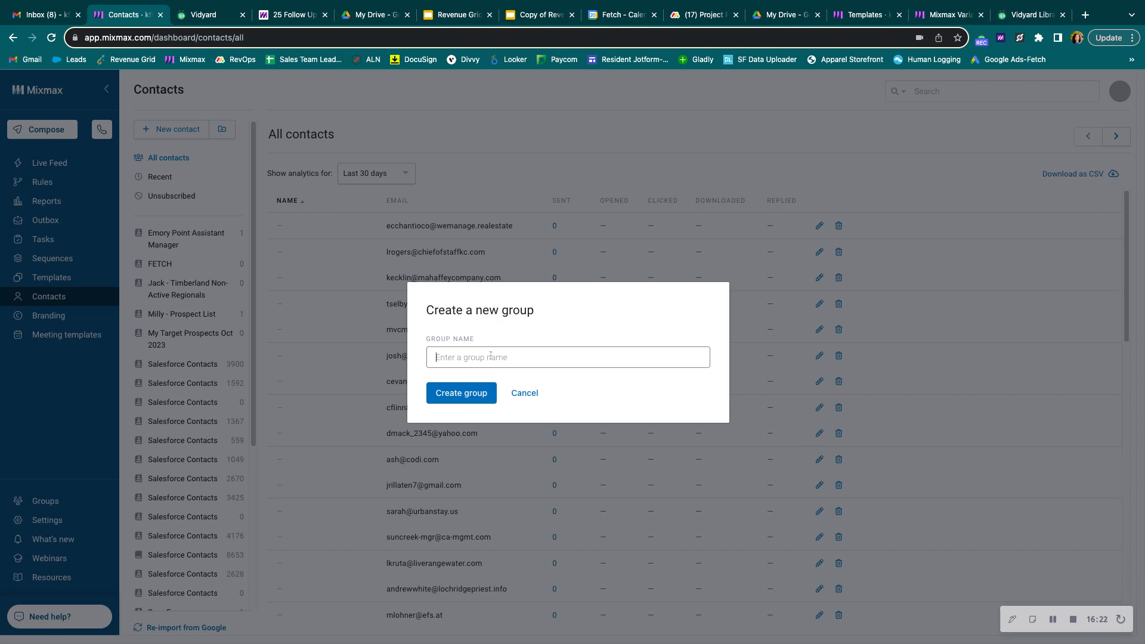
type("test")
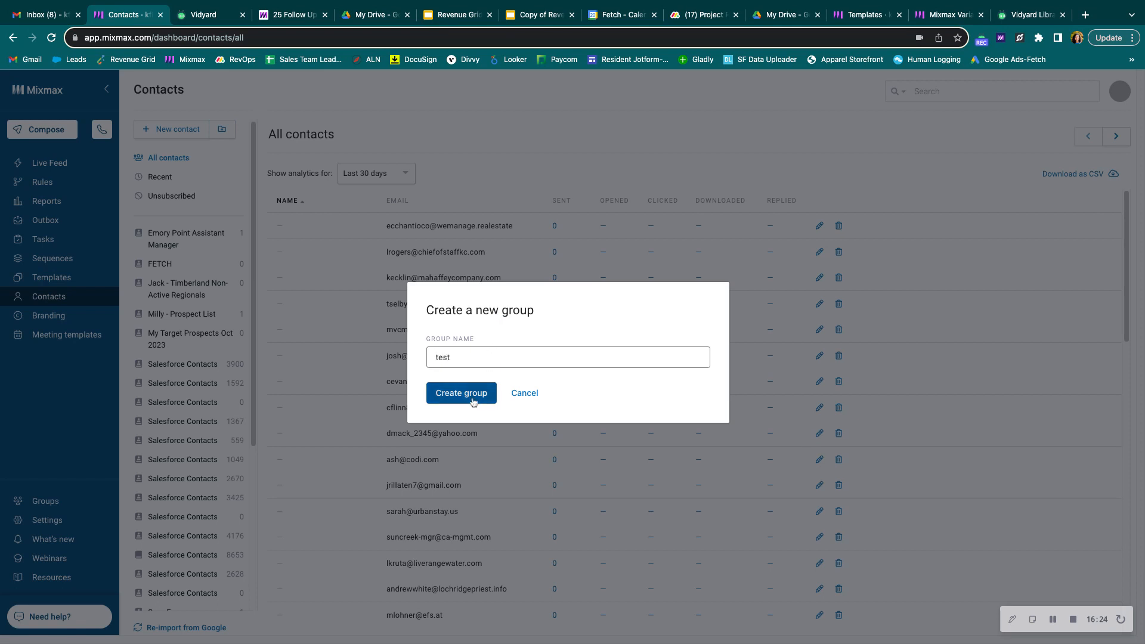
left_click(471, 398)
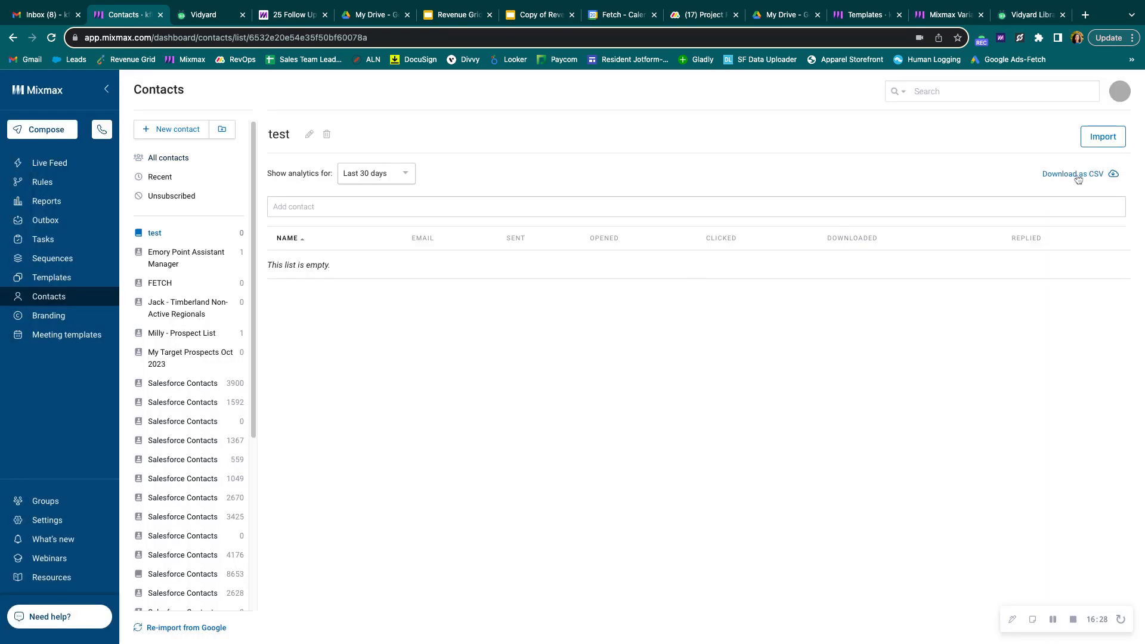
left_click(1103, 136)
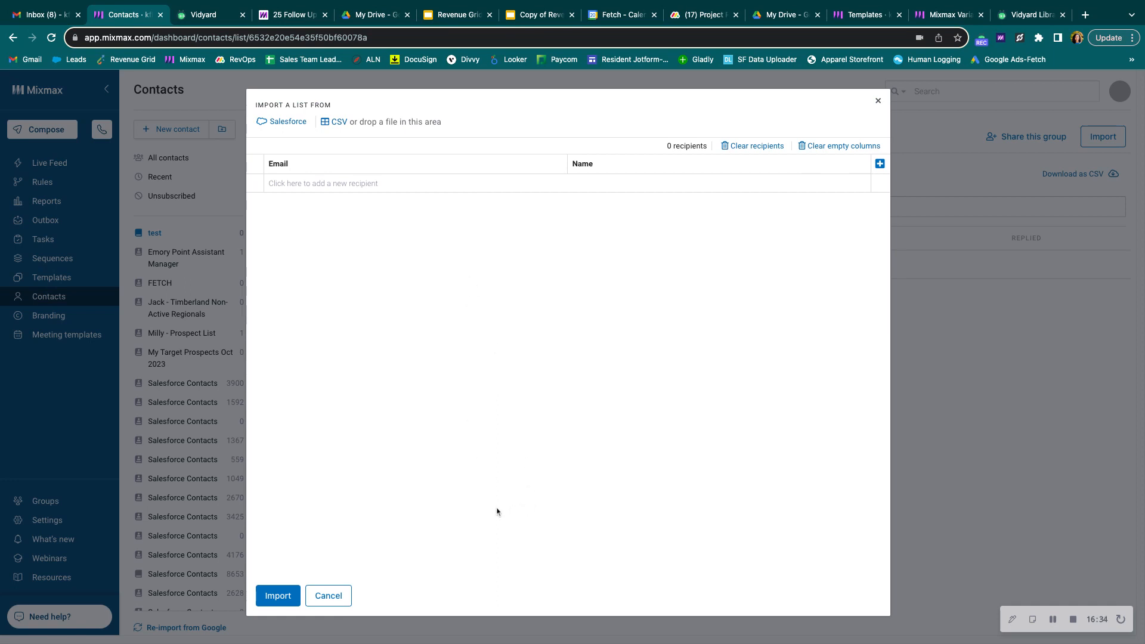
left_click(339, 594)
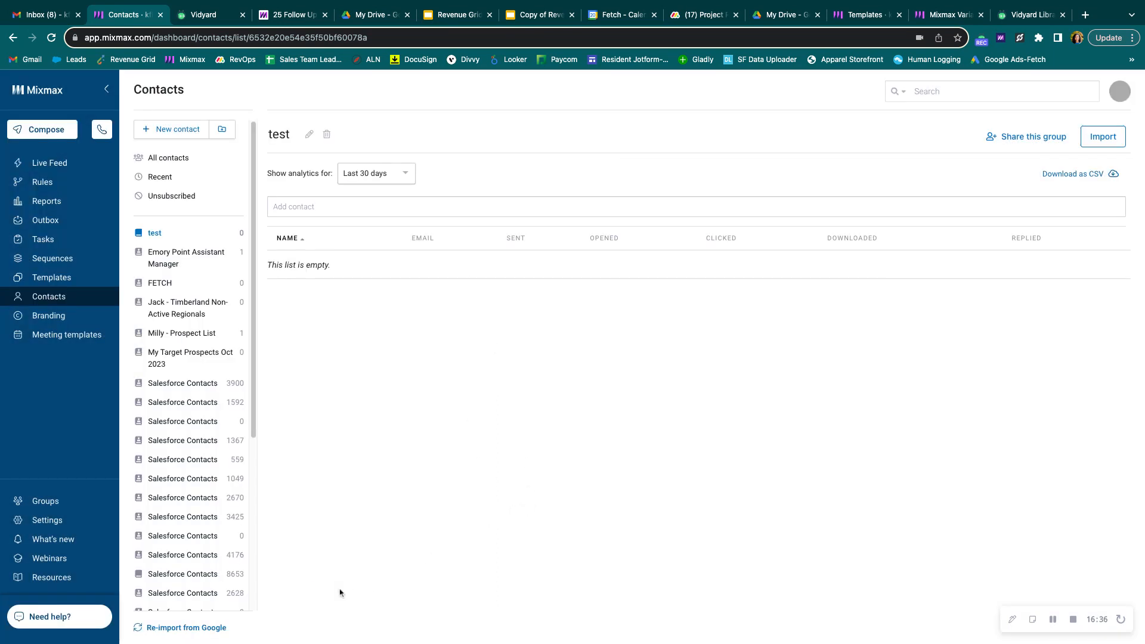
Return to the Testing sequence in the Personal folder and add its recipients from a CSV file.
left_click(77, 262)
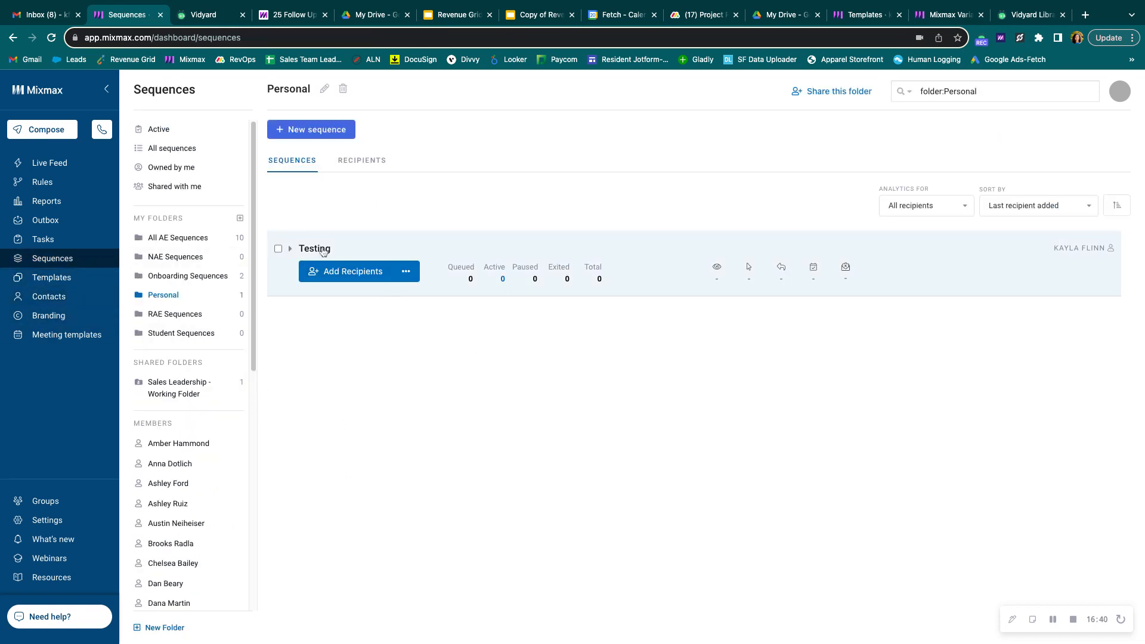
left_click(323, 251)
left_click(311, 141)
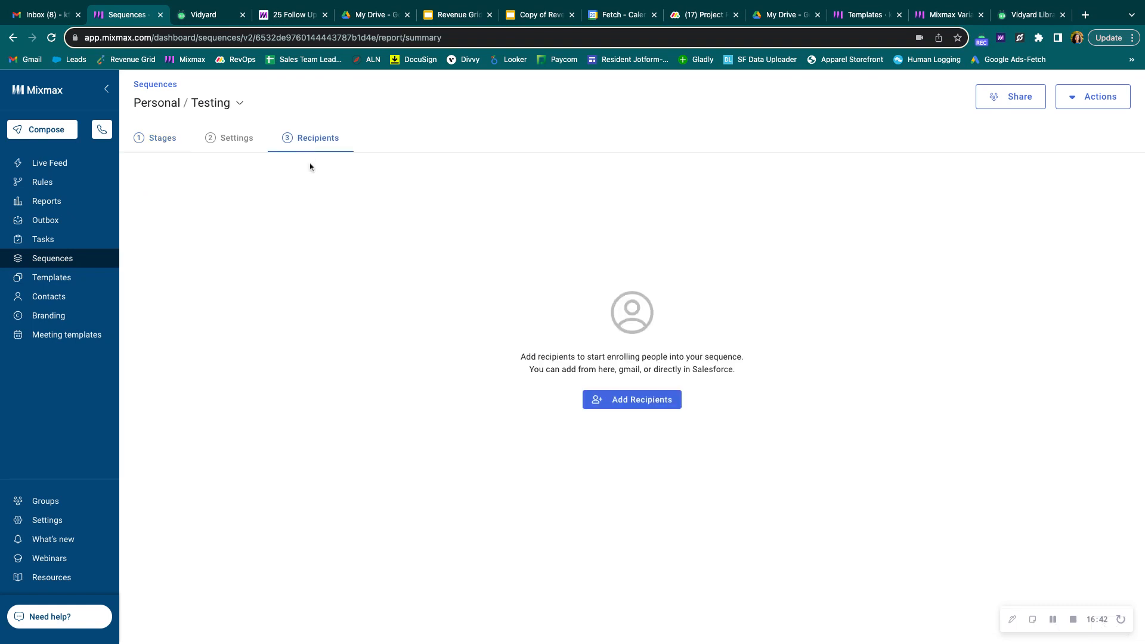
left_click(632, 401)
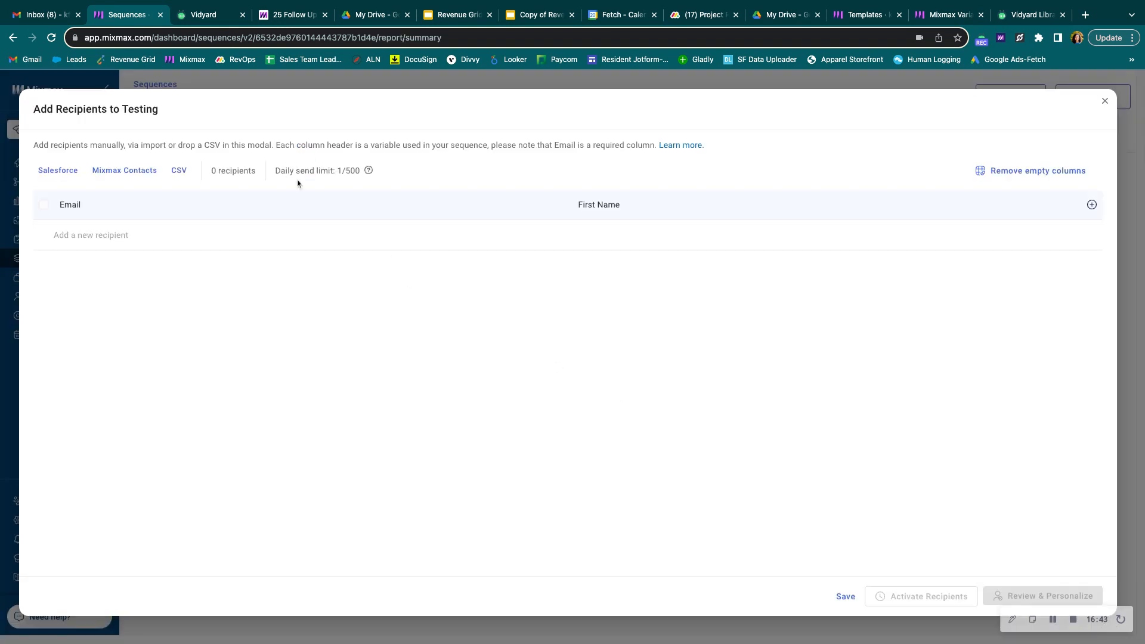
left_click(178, 171)
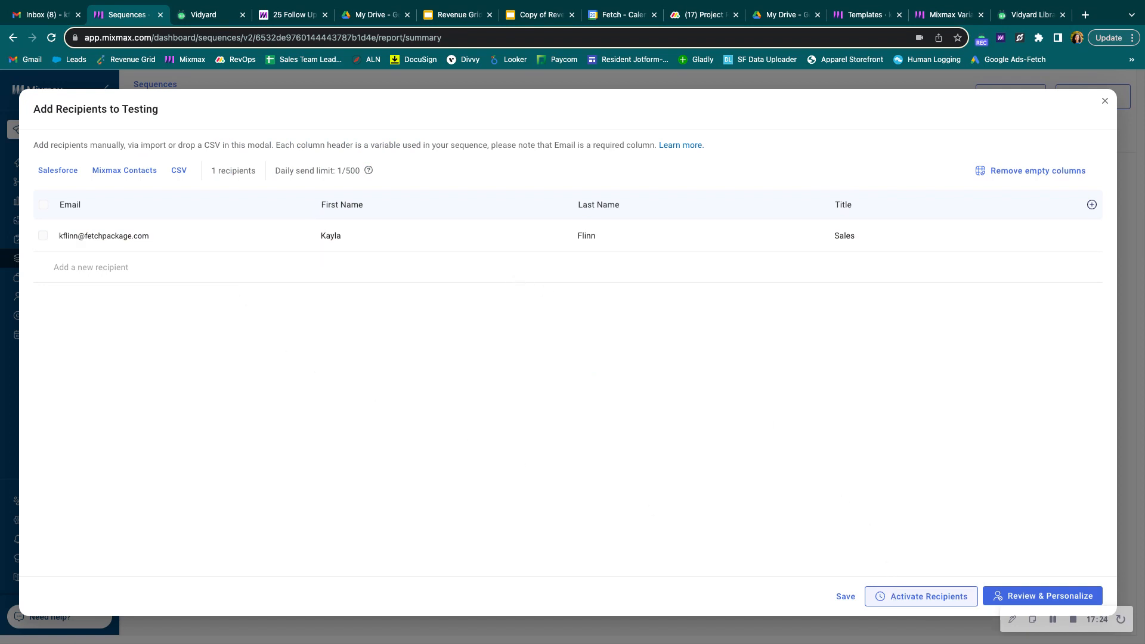
Review the sequence for personalization, comparing all recipients with the individual recipient and checking each of the three email stages.
left_click(1021, 602)
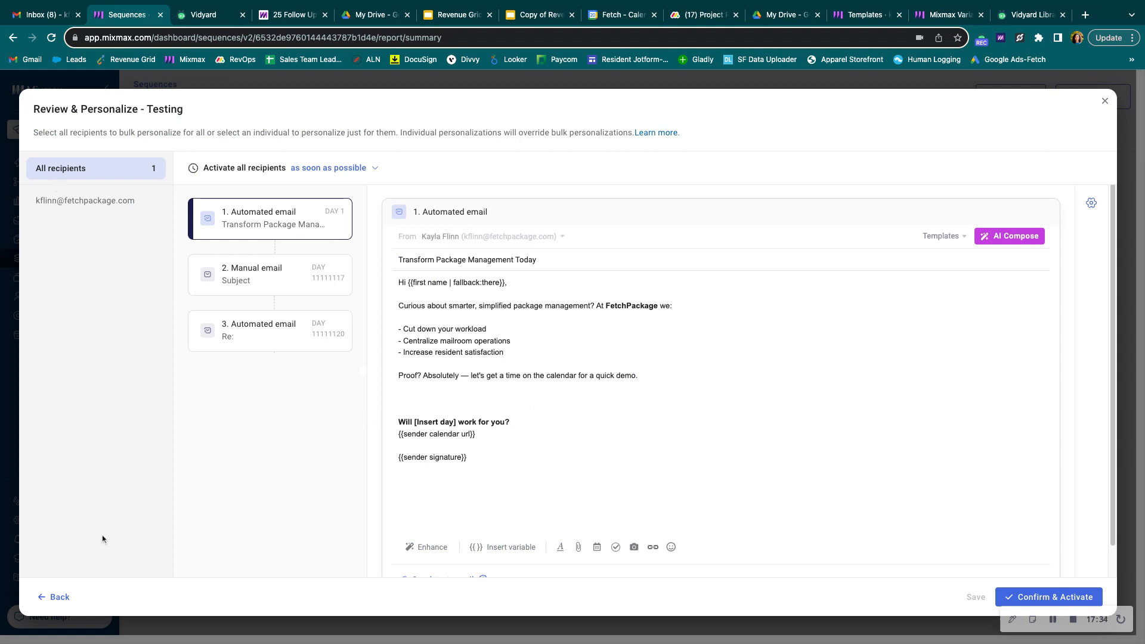
left_click(90, 203)
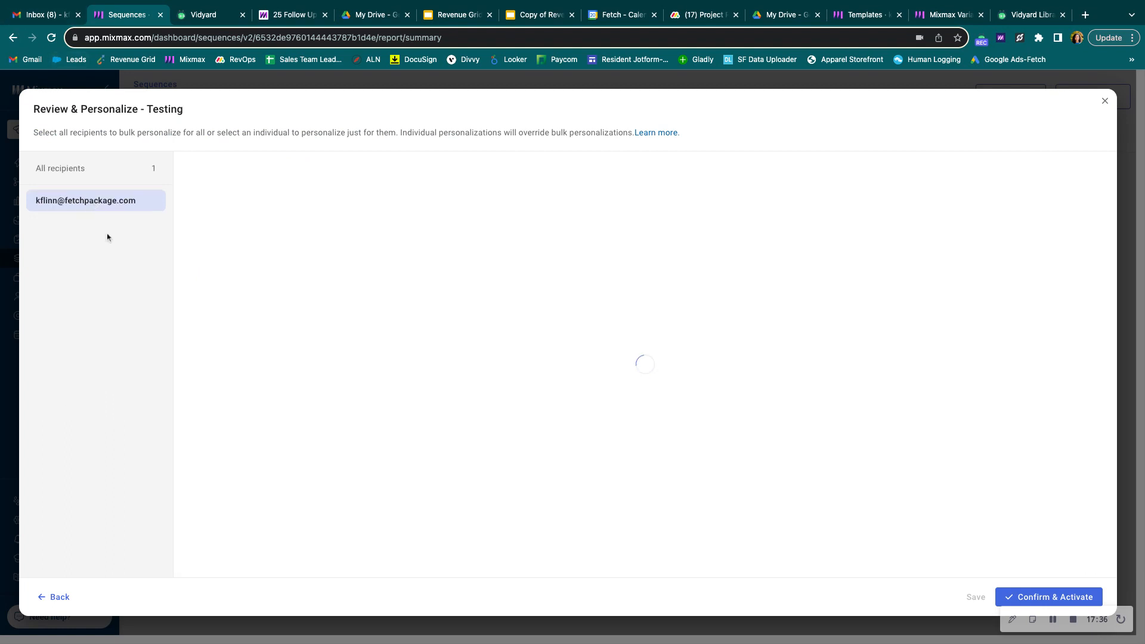
left_click(109, 178)
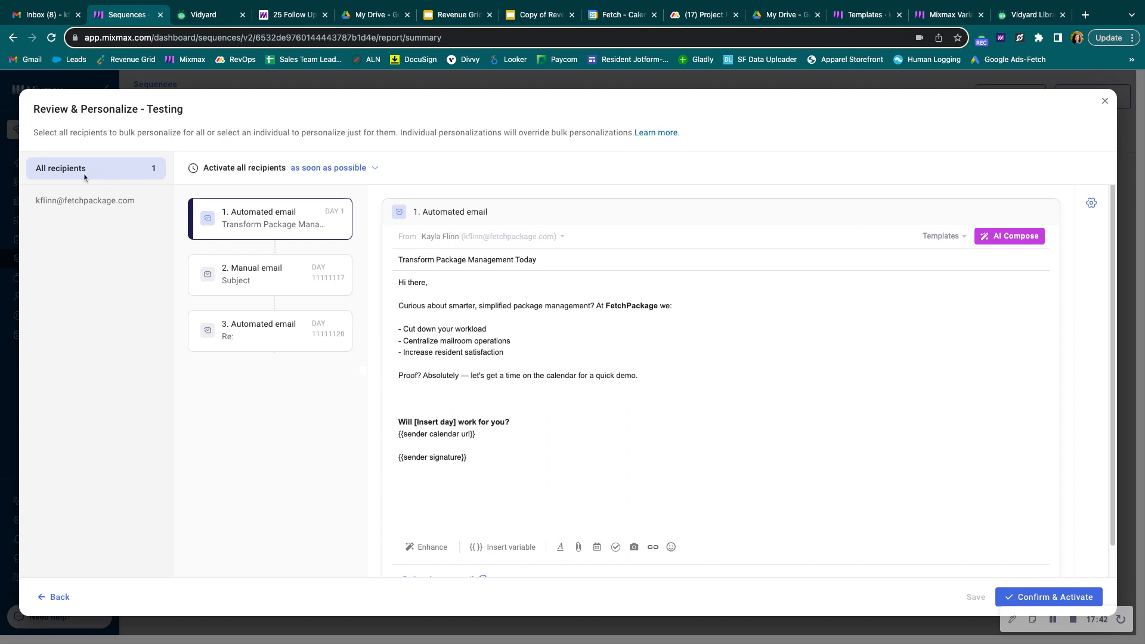
left_click(85, 199)
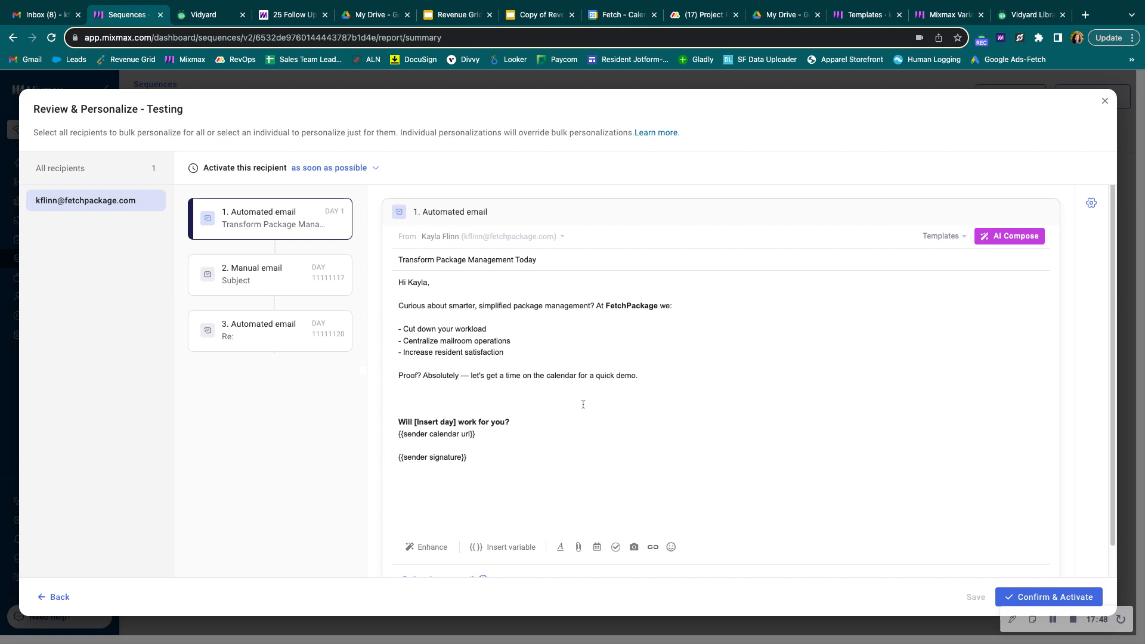
left_click(256, 290)
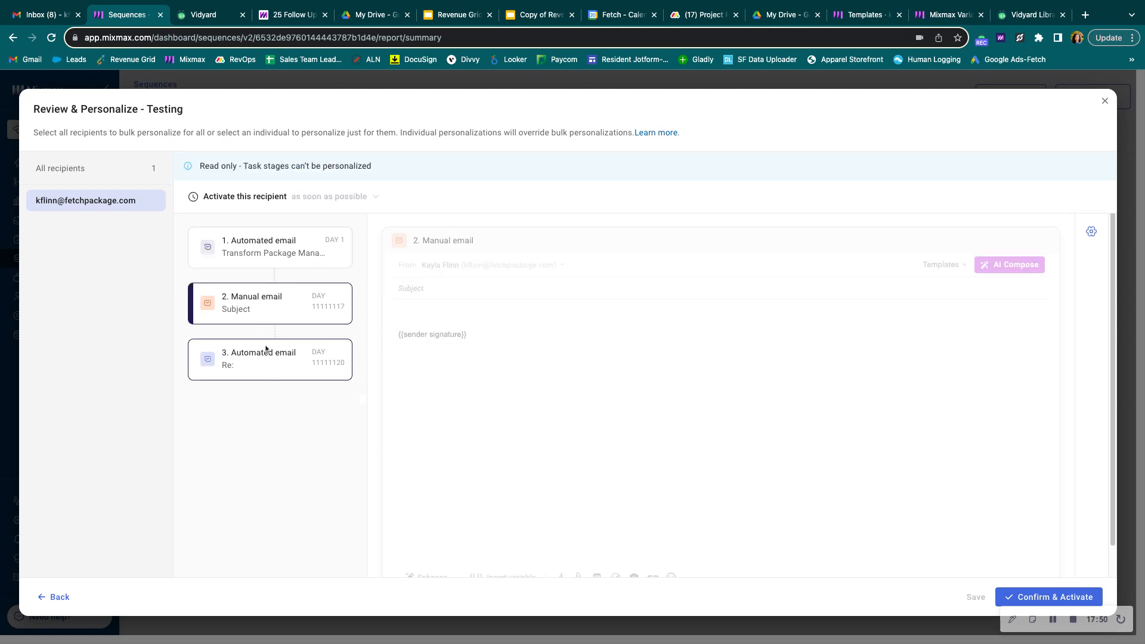
left_click(266, 349)
left_click_drag(251, 225, 261, 235)
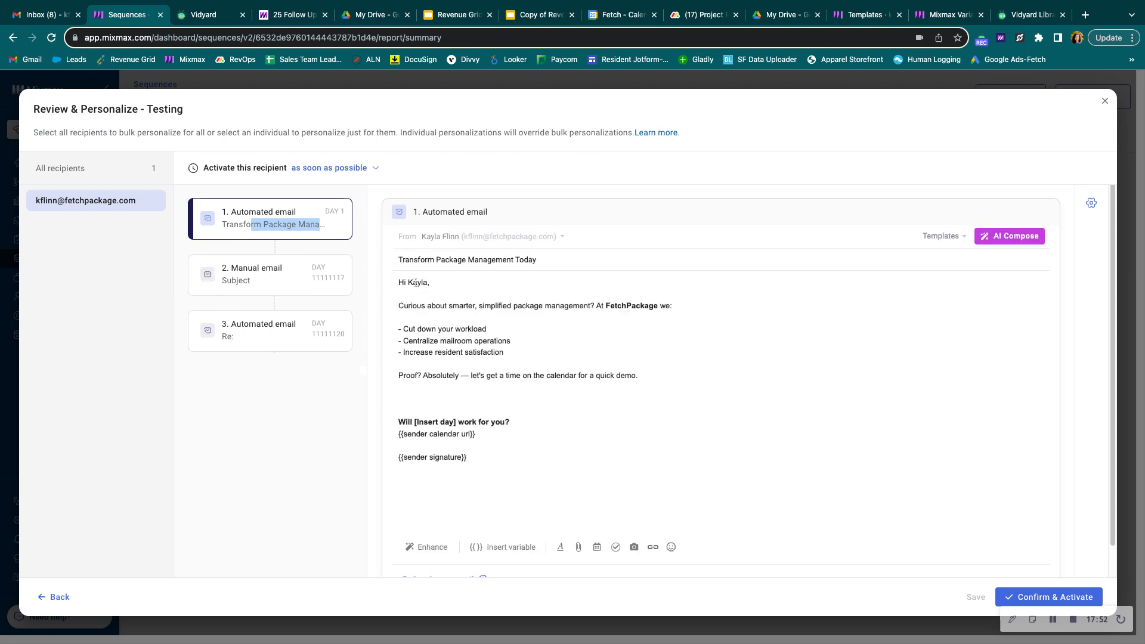
Add the line "Happy birthday!" below the quick demo sentence in the individual recipient's first automated email.
left_click(416, 283)
left_click_drag(409, 285, 430, 285)
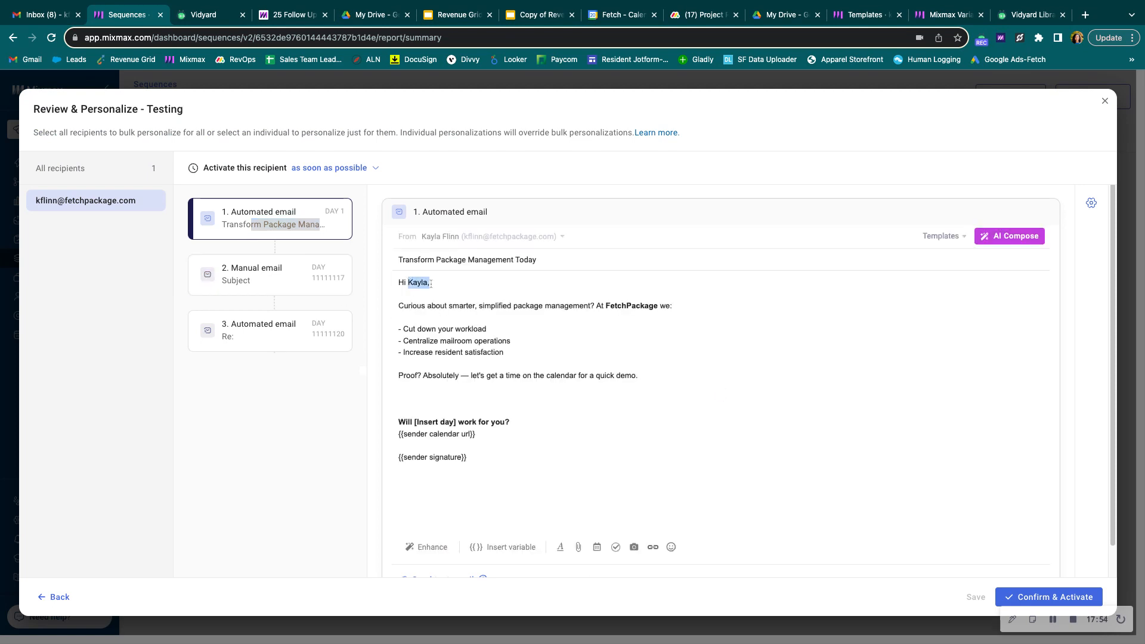
left_click(471, 291)
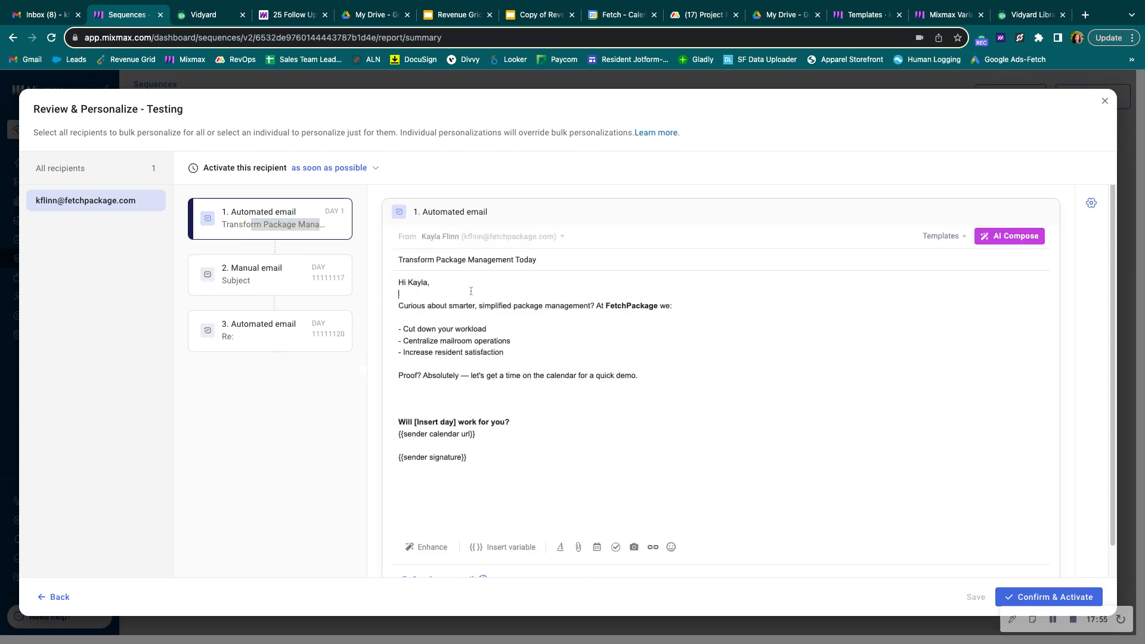
left_click(464, 405)
type("Happy birthday!")
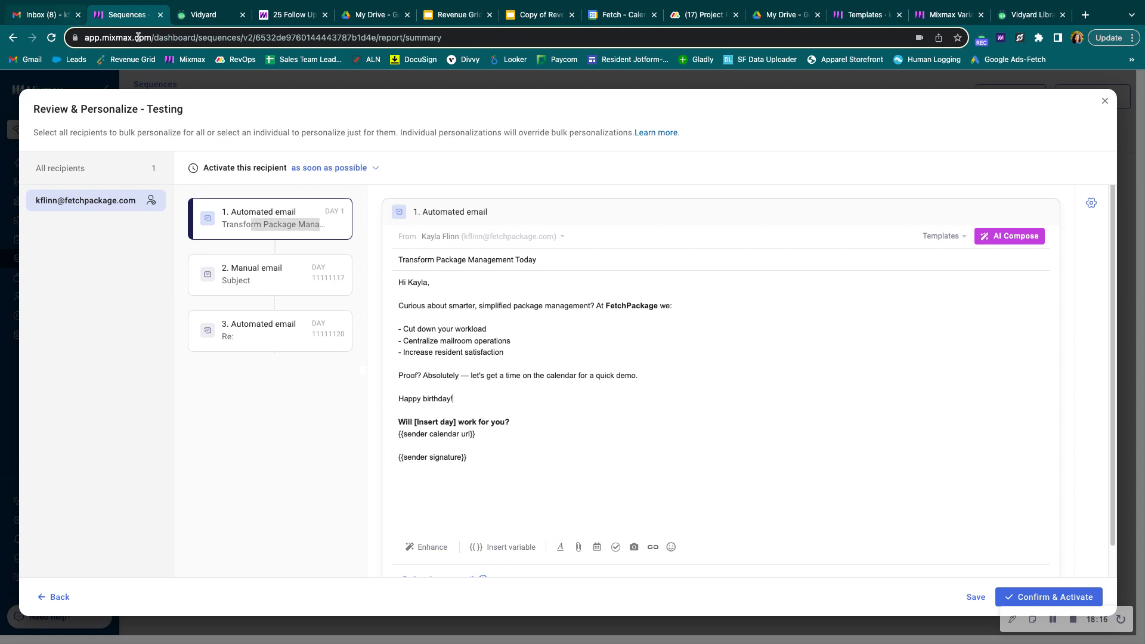
Set the activation time for all recipients to a custom start on November 1, 2023 and save it.
left_click(105, 170)
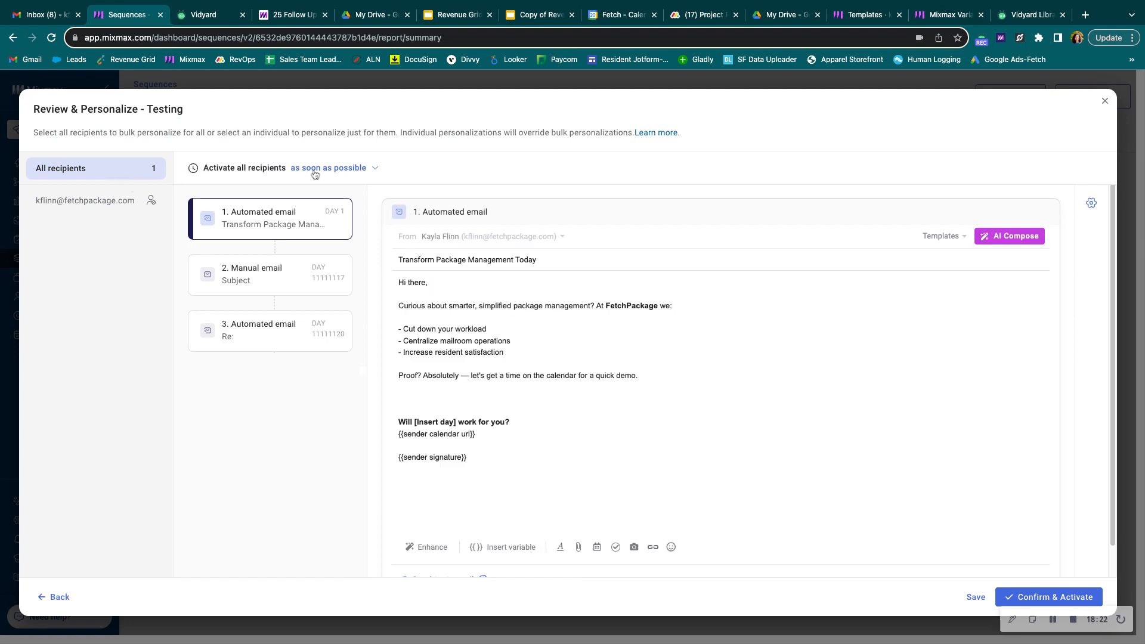
left_click(366, 173)
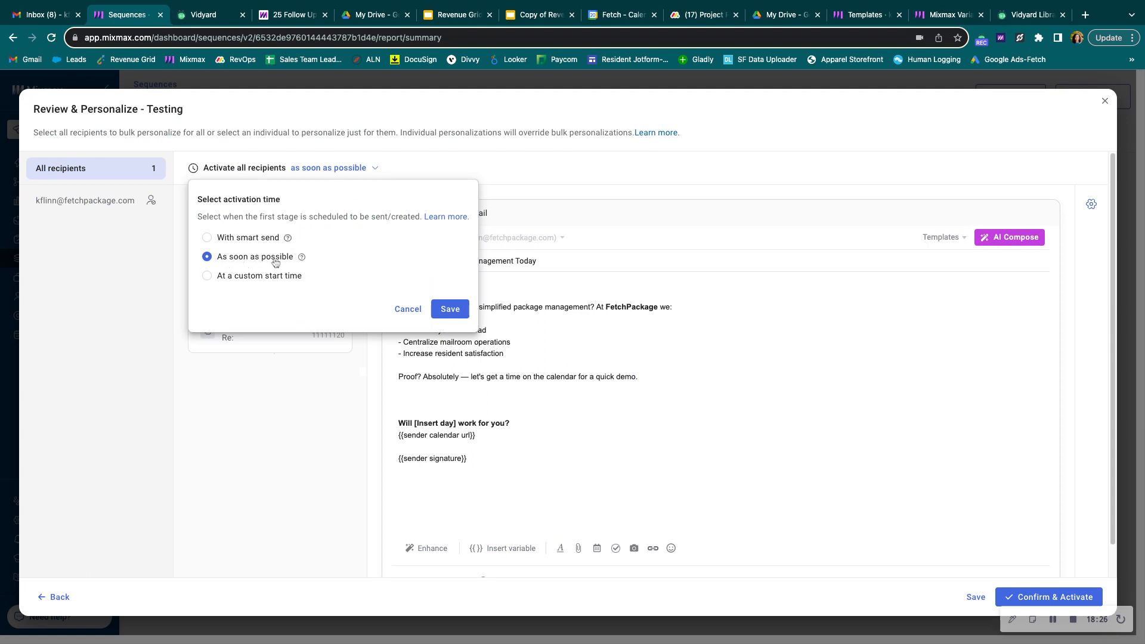
mouse_move(287, 239)
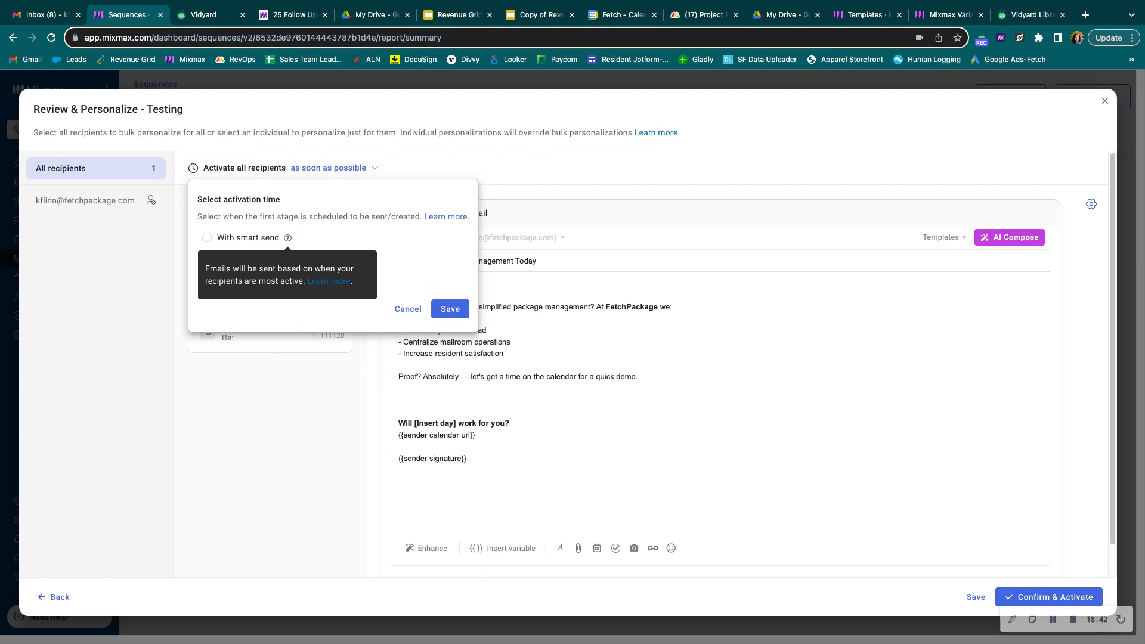
left_click(264, 275)
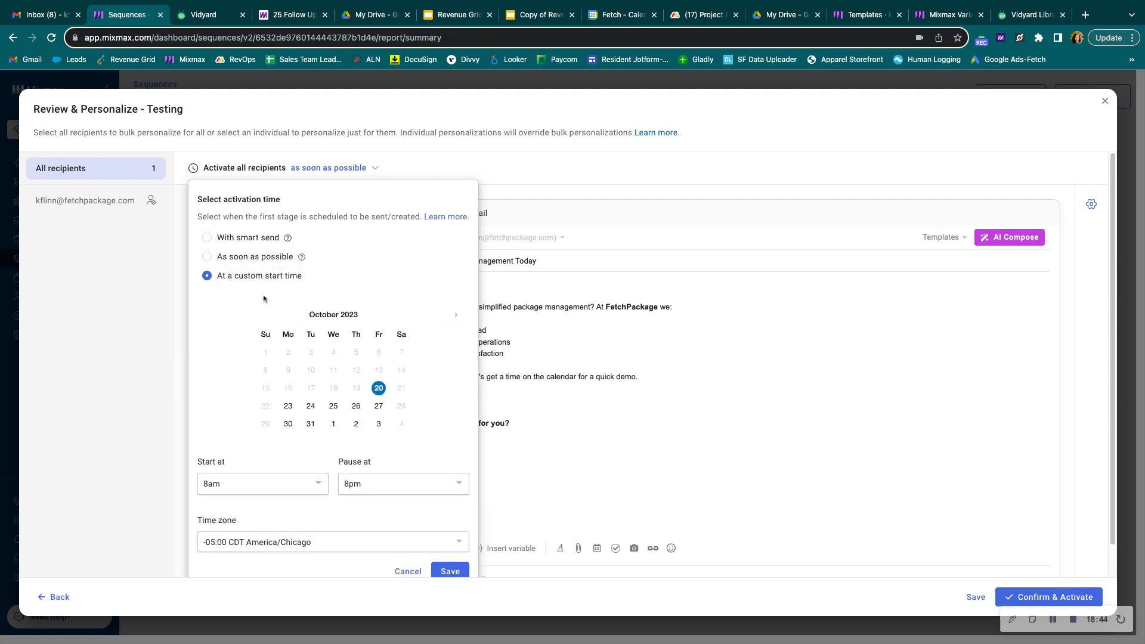
left_click(334, 423)
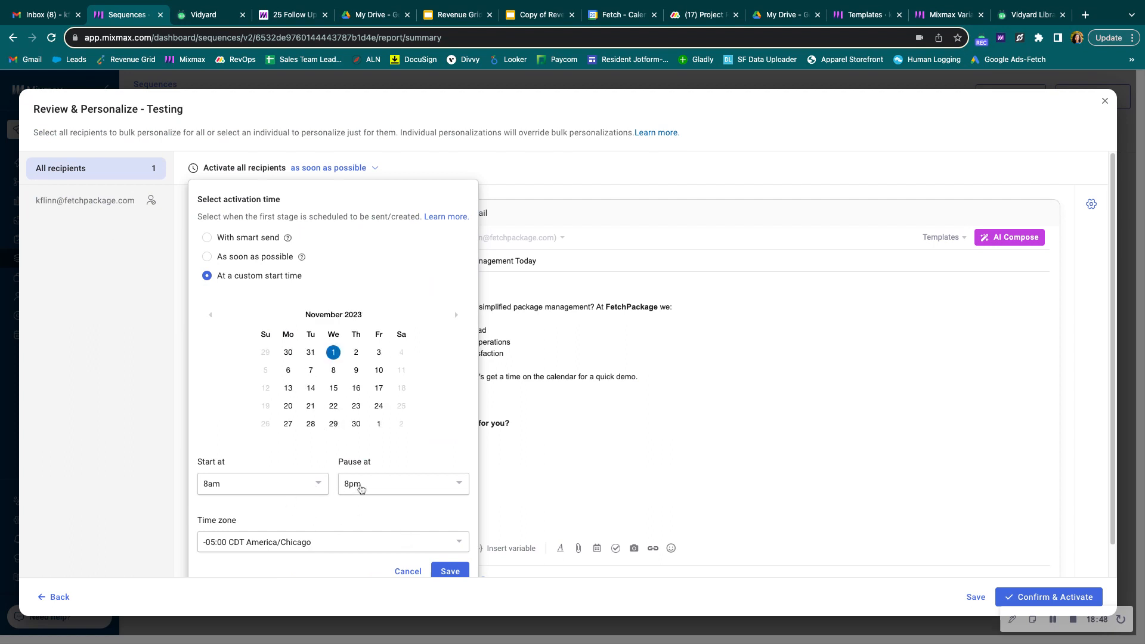
left_click(443, 574)
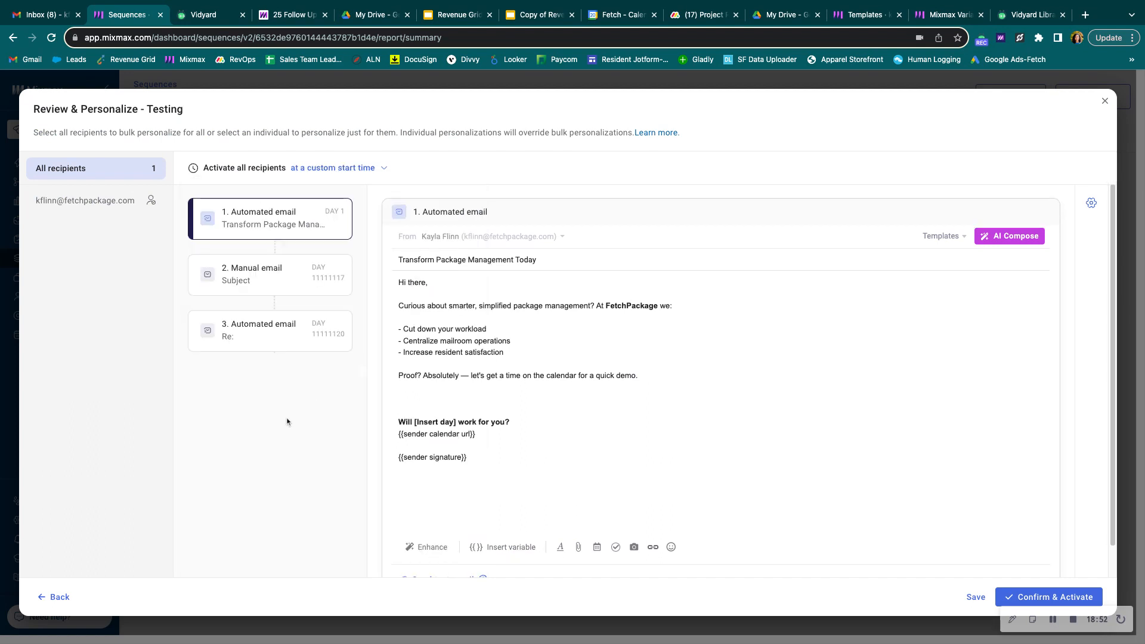
Confirm and activate the Testing sequence for its recipients despite the empty email stage.
scroll(287, 421, "down", 1)
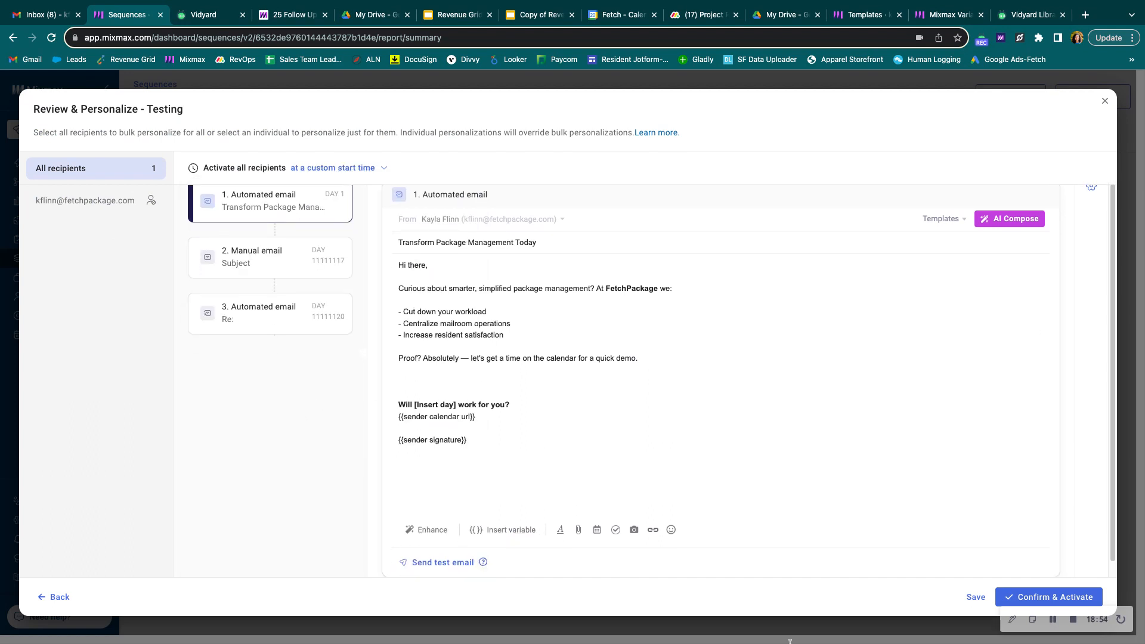
left_click(1026, 599)
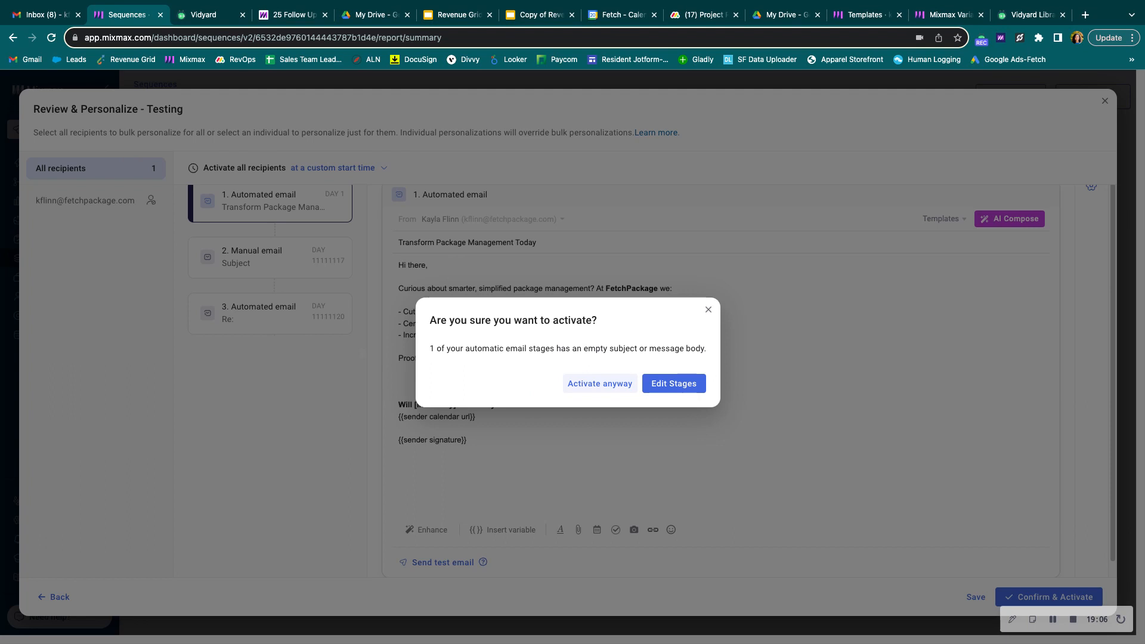
left_click(599, 384)
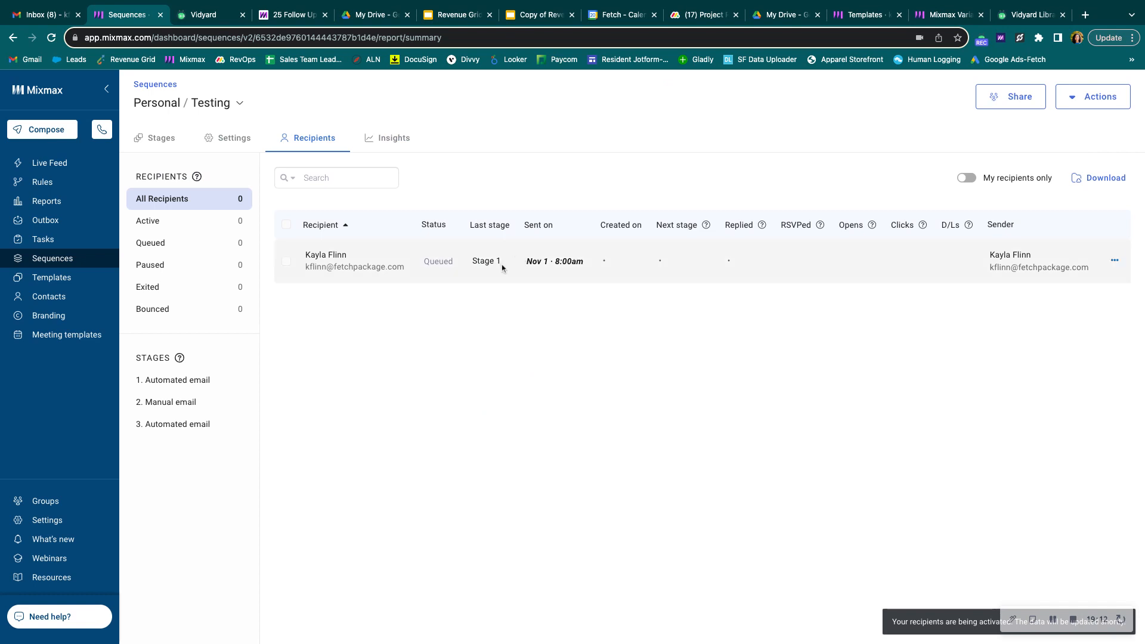
Review the queued recipient's scheduled send time, the Testing sequence's insights and its stages.
left_click_drag(528, 262, 584, 263)
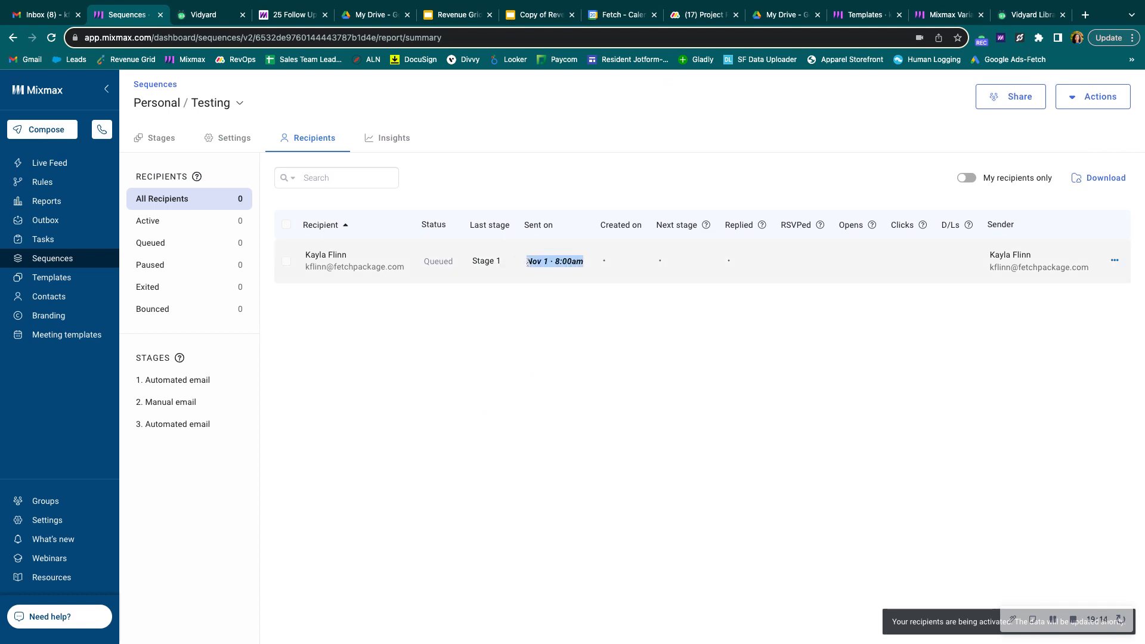
left_click(609, 332)
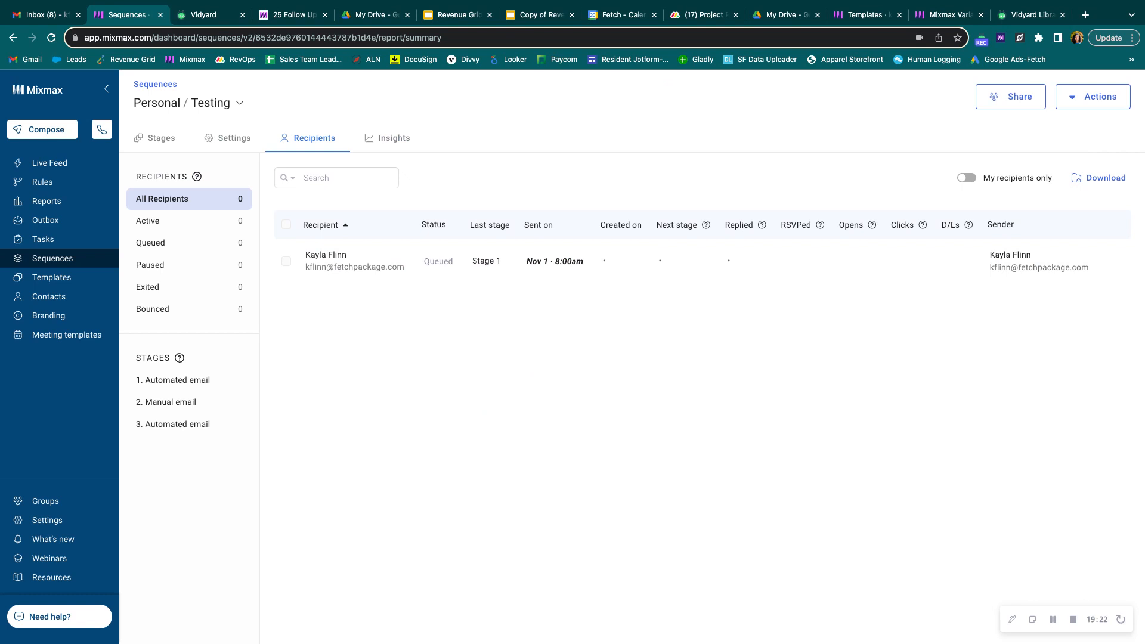
left_click(397, 143)
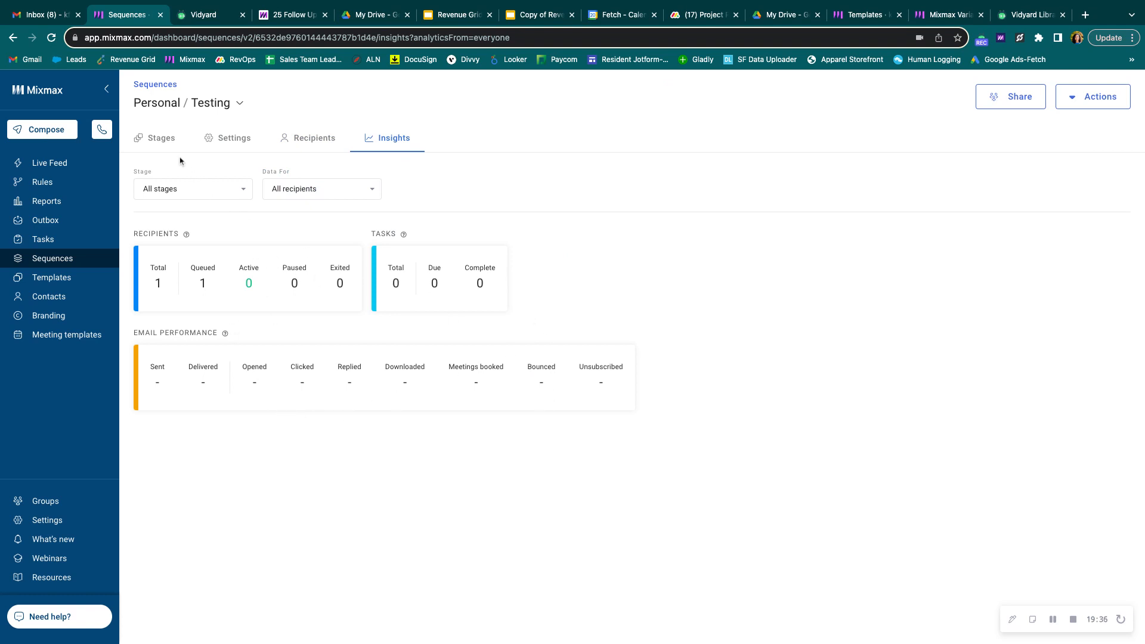
left_click(162, 139)
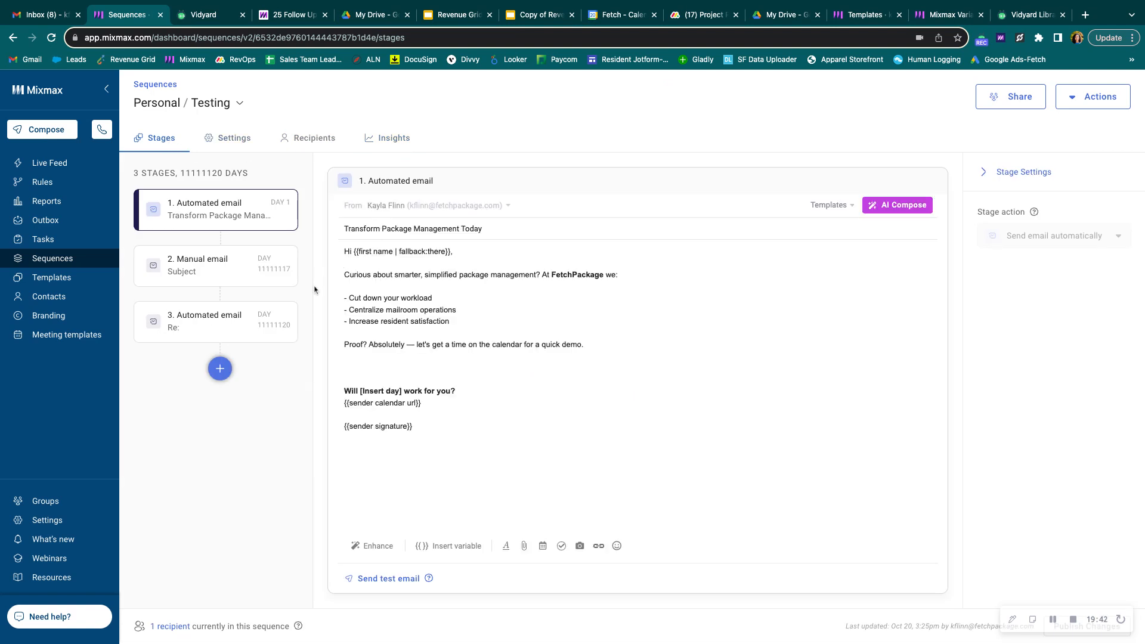
Reopen the Testing sequence, try sharing it with the Student group with can edit access, and return to the sequence list without saving.
left_click(119, 263)
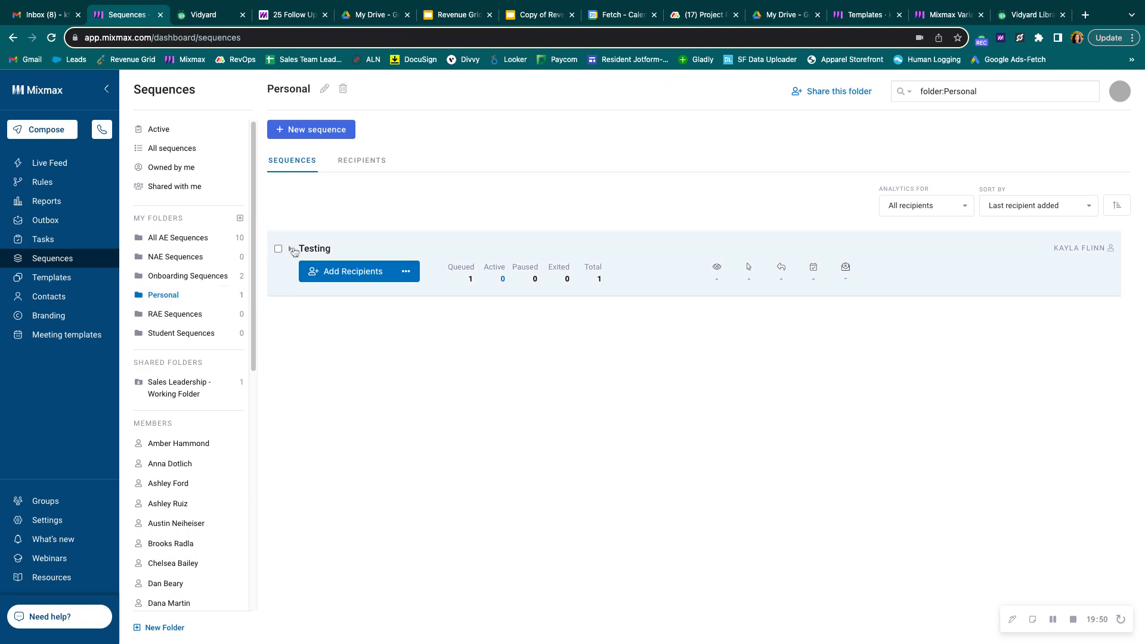
left_click(311, 250)
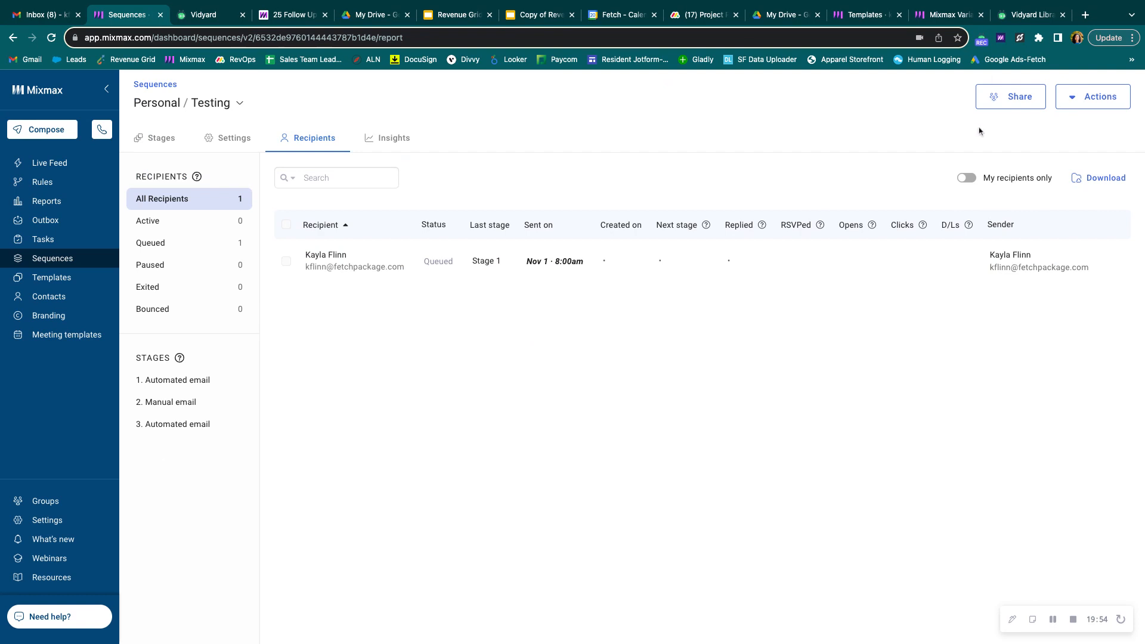
left_click(1010, 98)
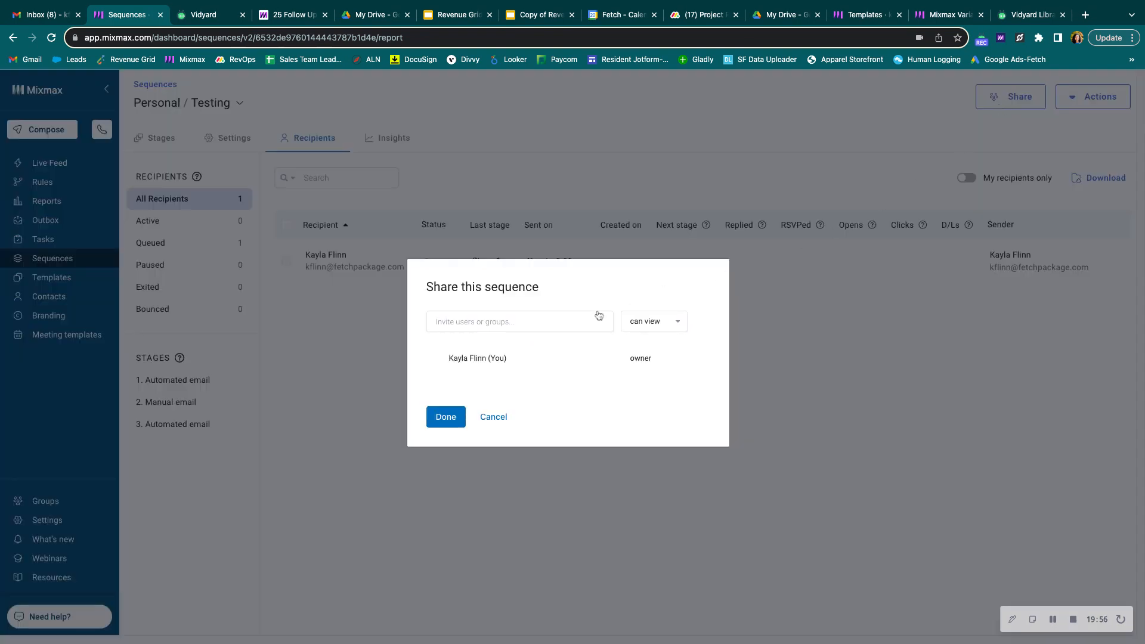
type("ot")
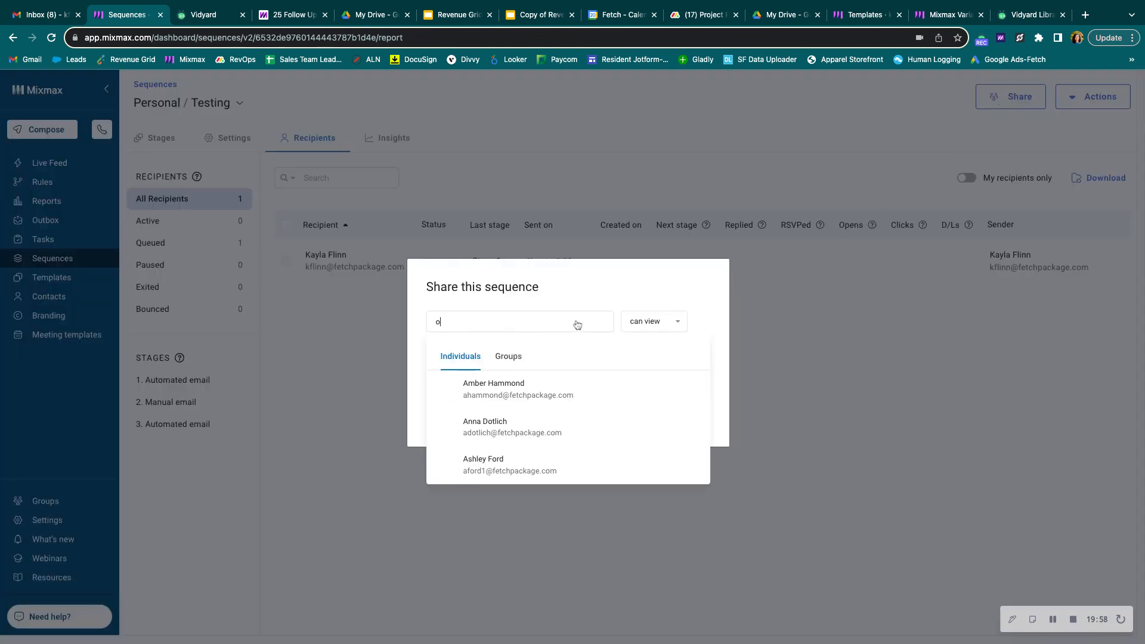
key("BackSpace")
key("BackSpace")
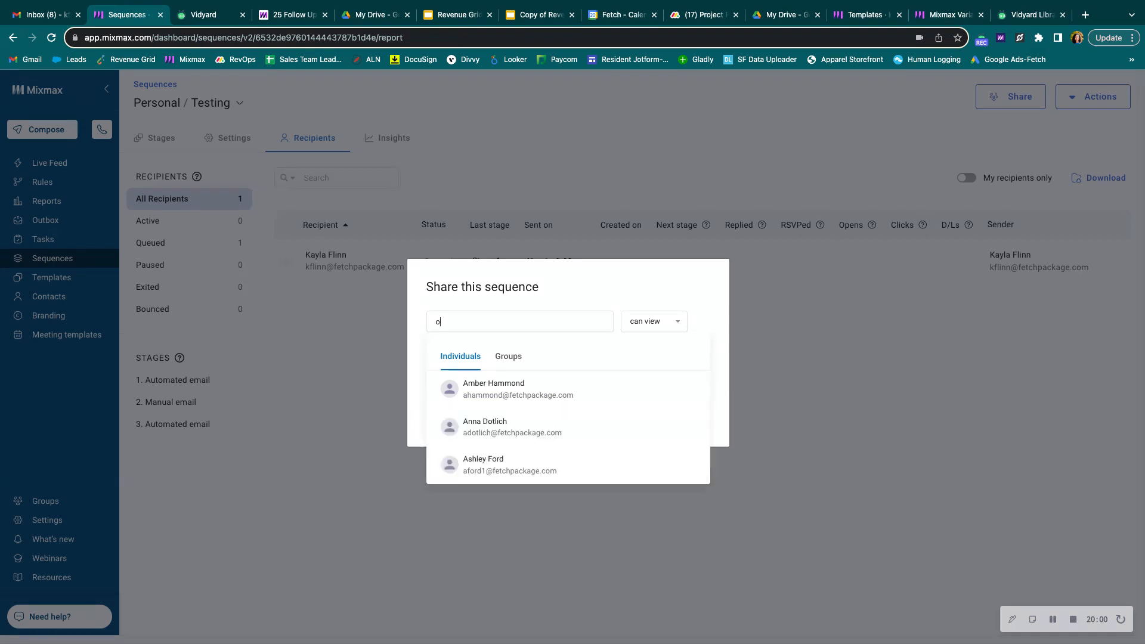
left_click(508, 362)
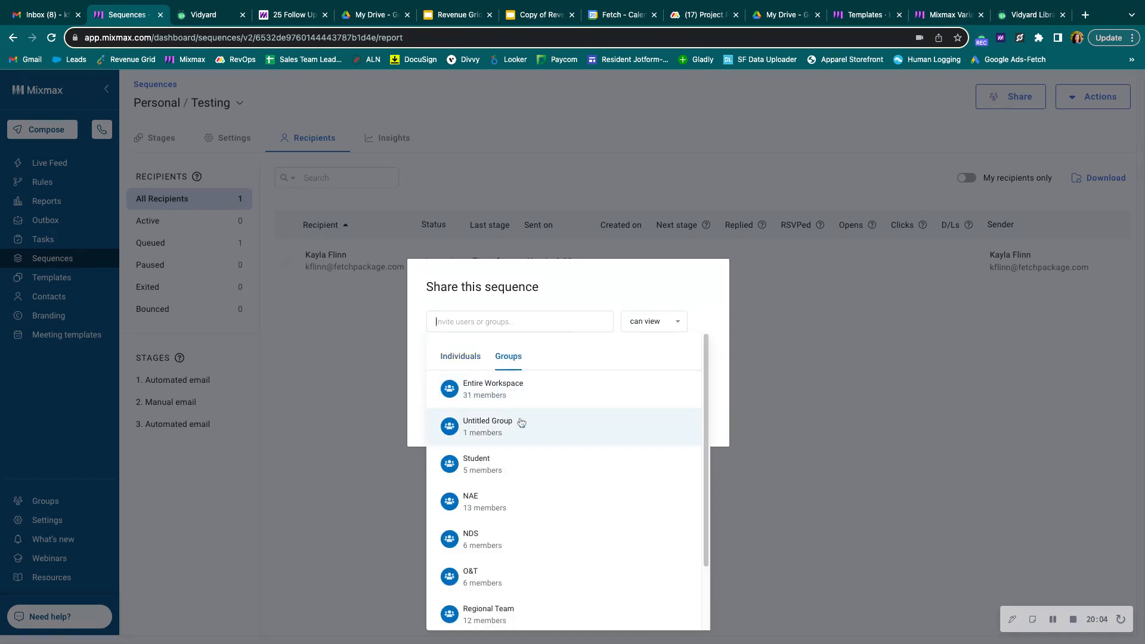
left_click(507, 449)
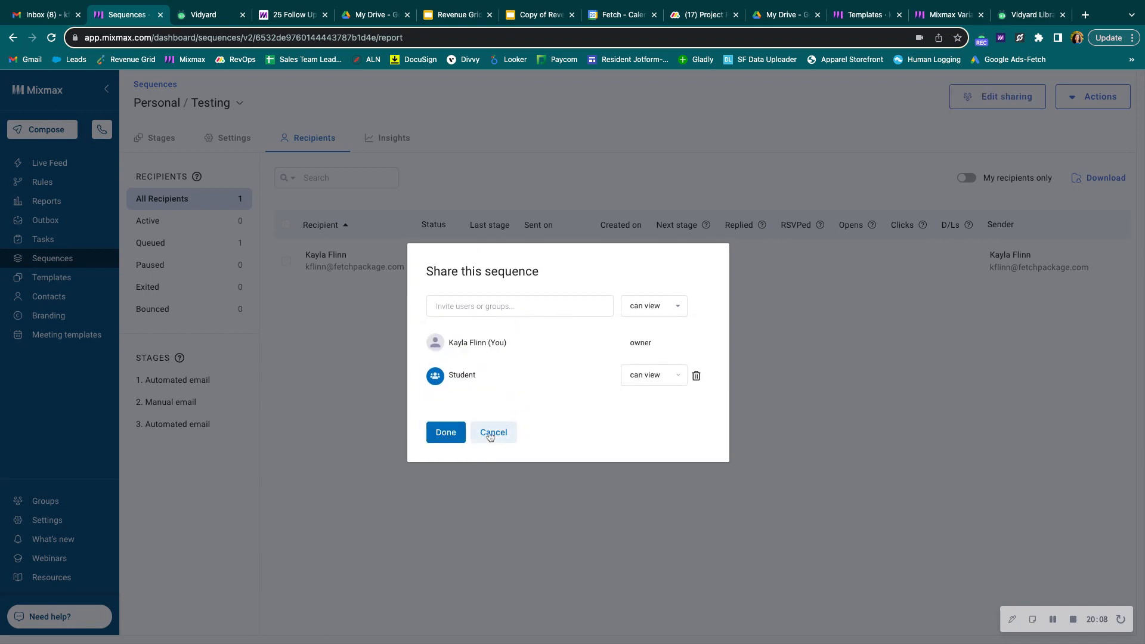
left_click(649, 379)
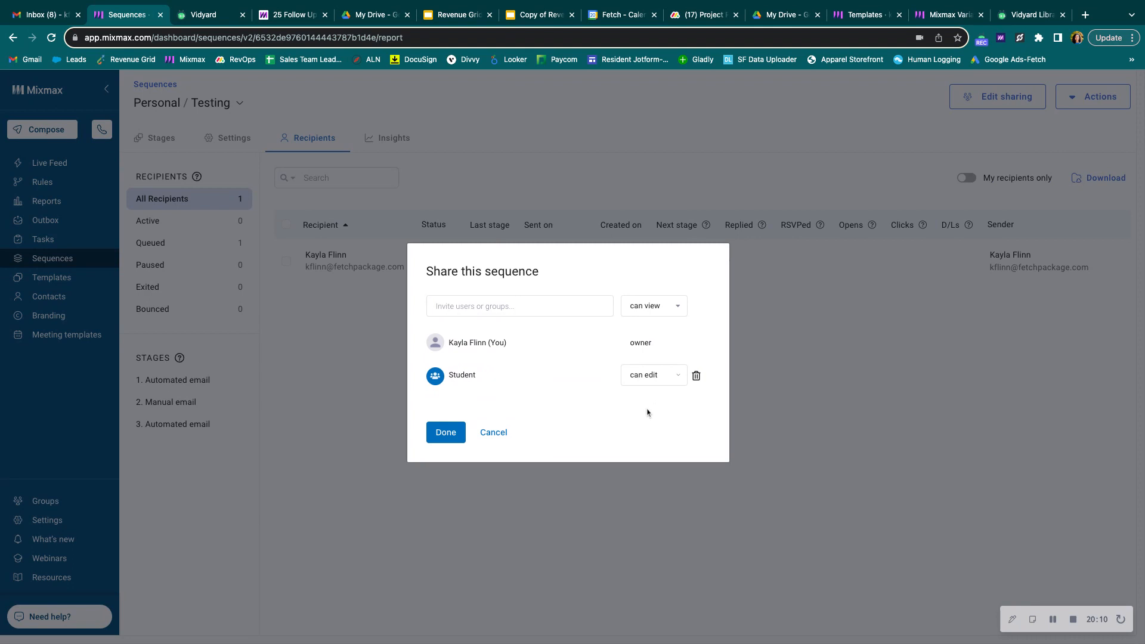
left_click(495, 433)
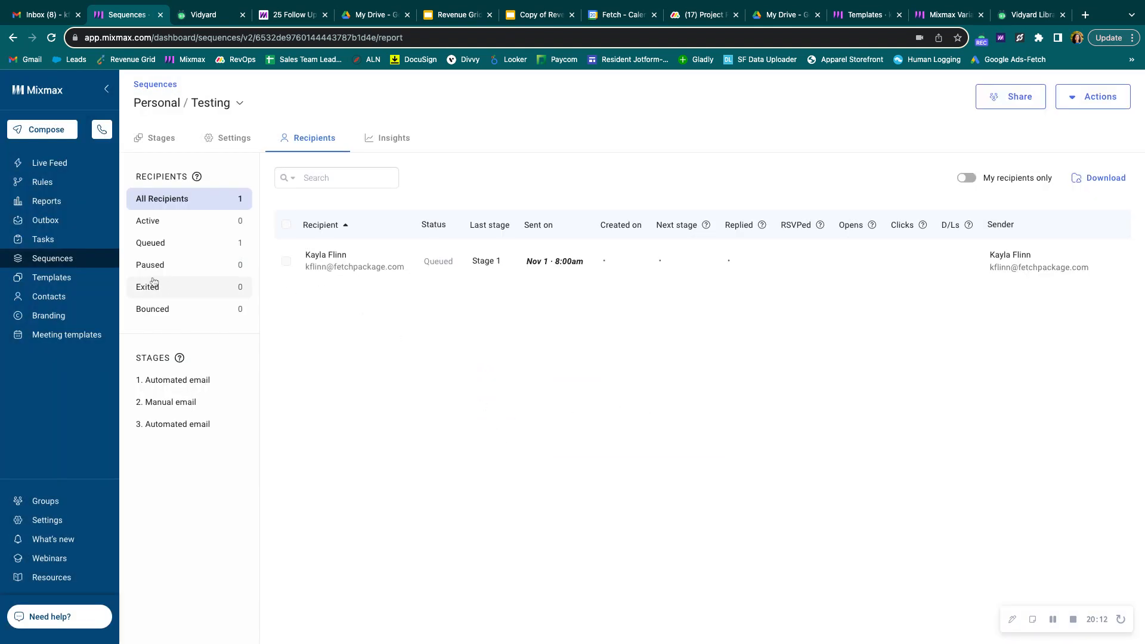
left_click(105, 258)
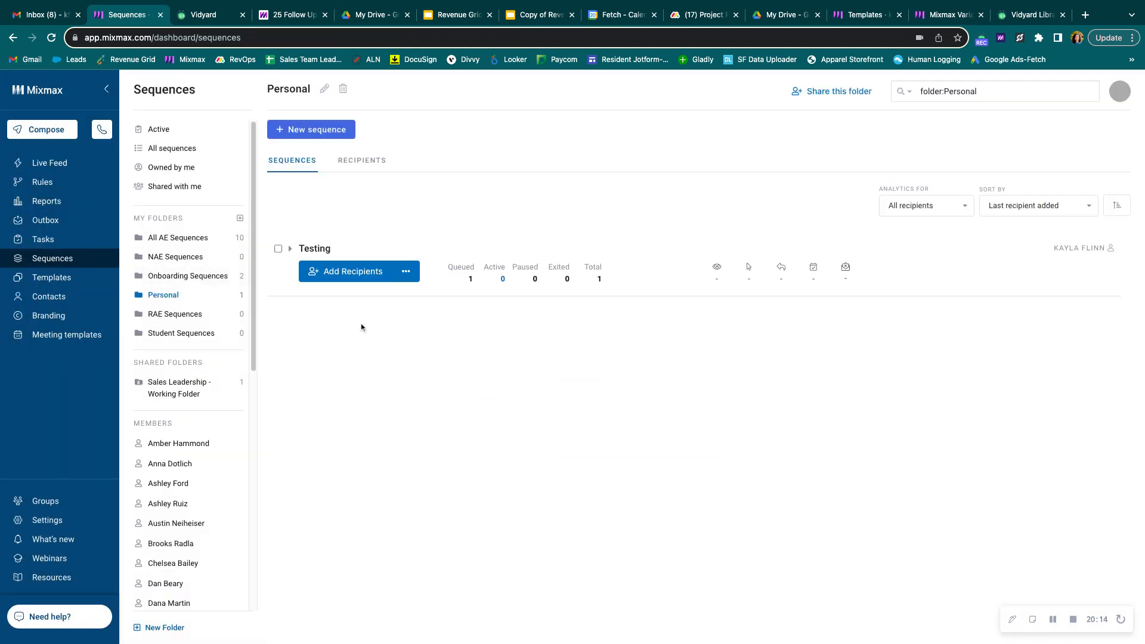